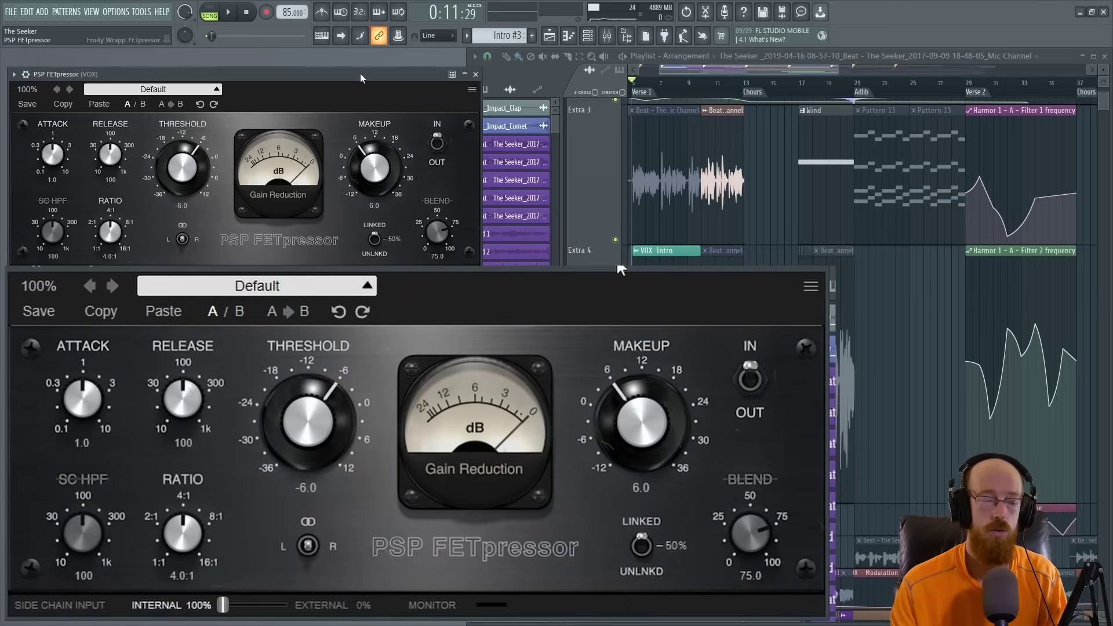
- Bypass the vocal compressor and play Verse 1 to hear the unprocessed vocal, restarting playback from around bar 7
{"action": "left_click", "coordinate": [437, 144]}
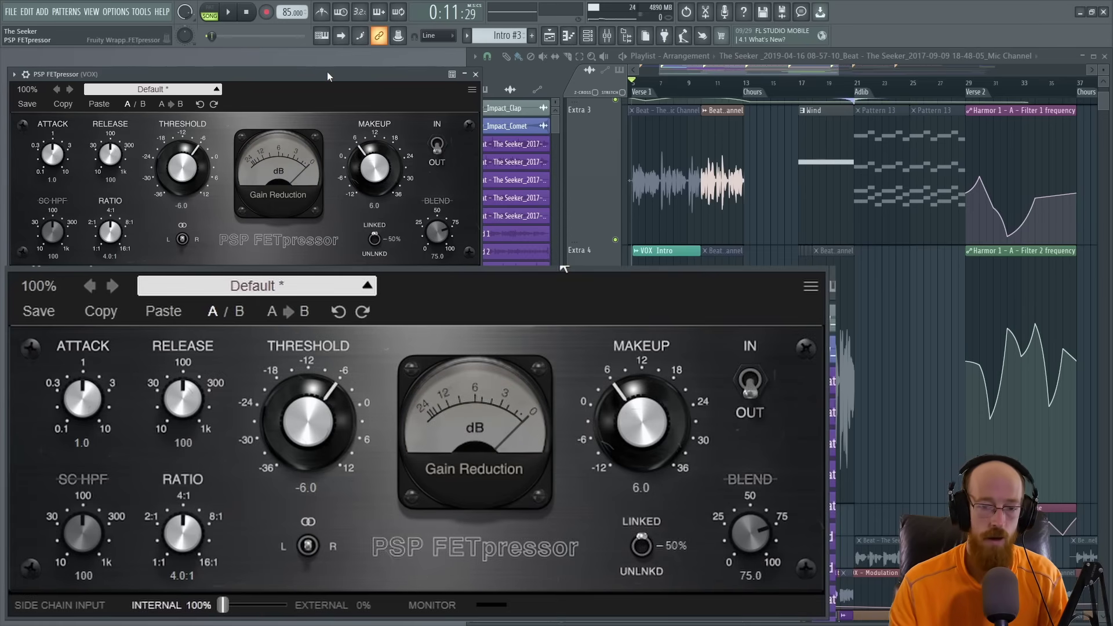
{"action": "key", "text": "space"}
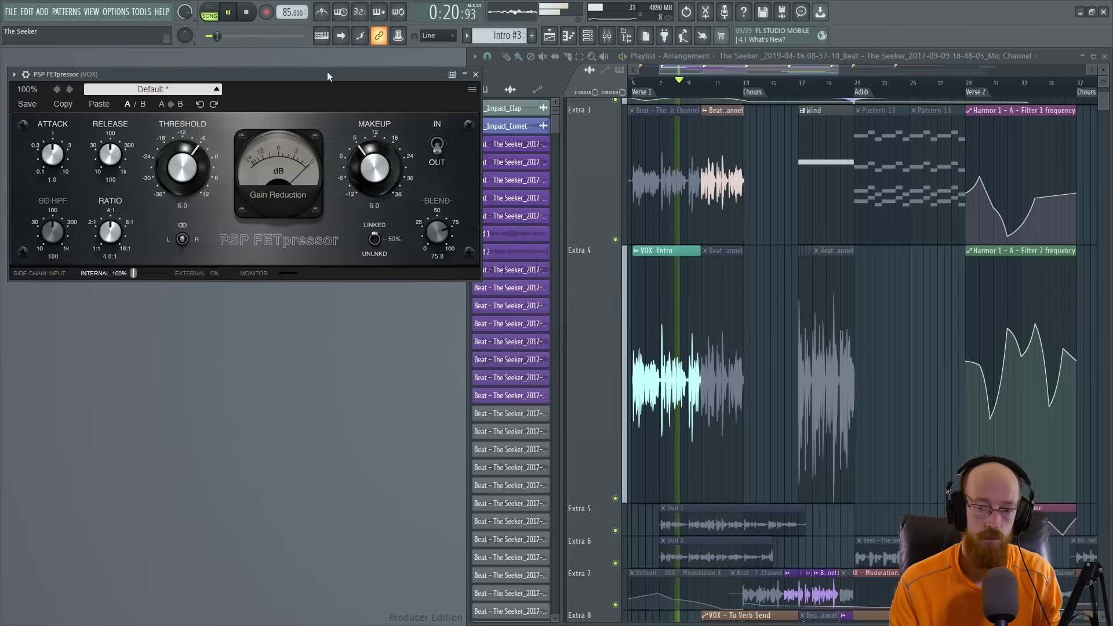
{"action": "key", "text": "space"}
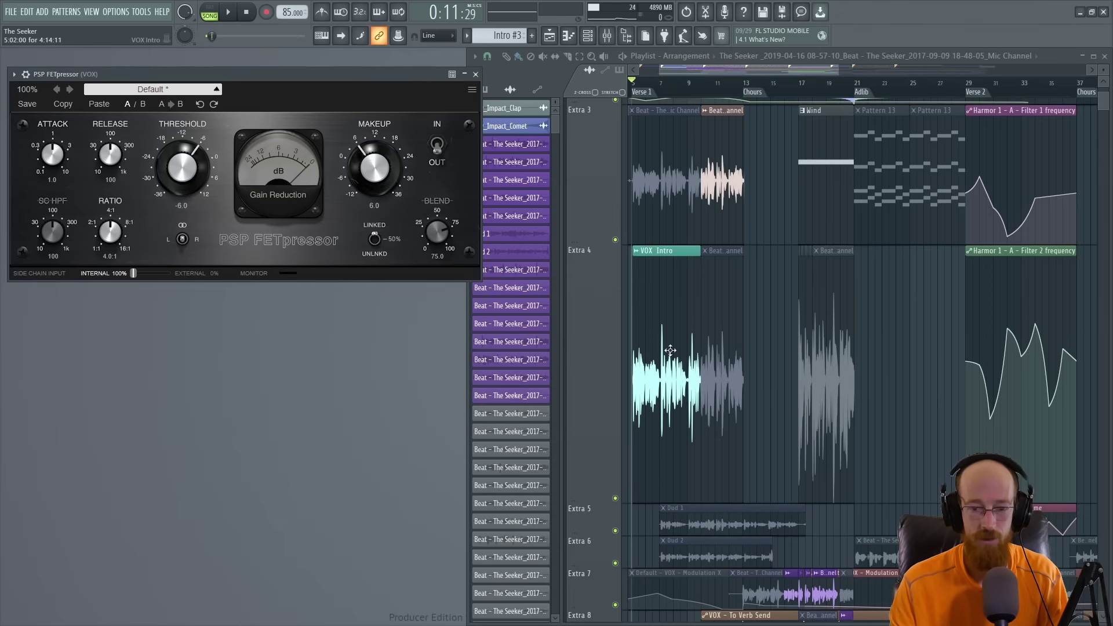
{"action": "left_click", "coordinate": [665, 96]}
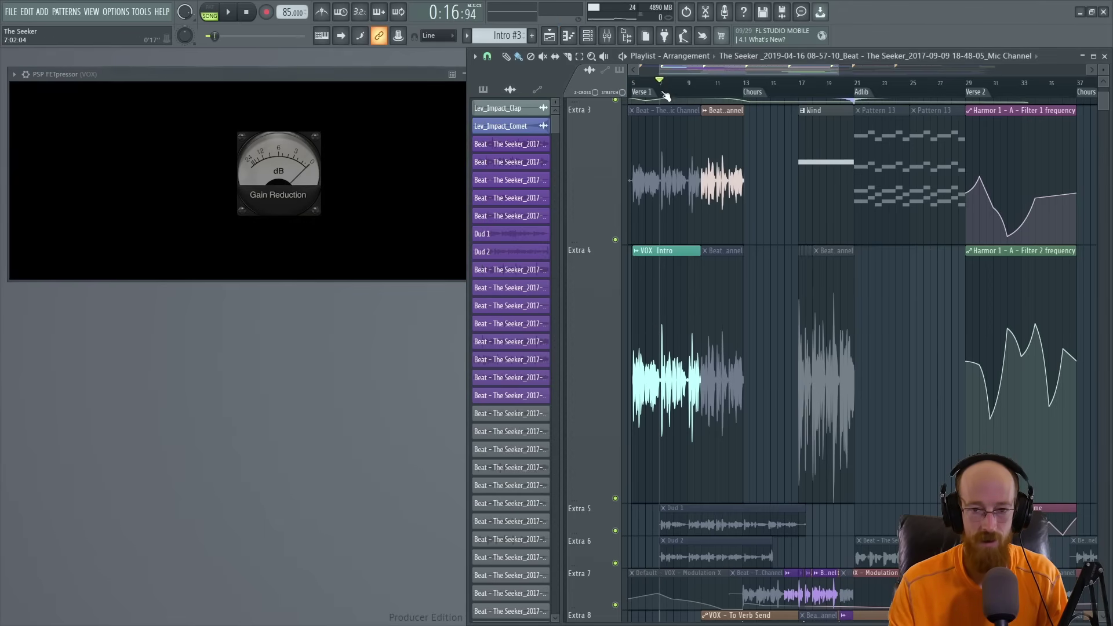
{"action": "left_click", "coordinate": [414, 94]}
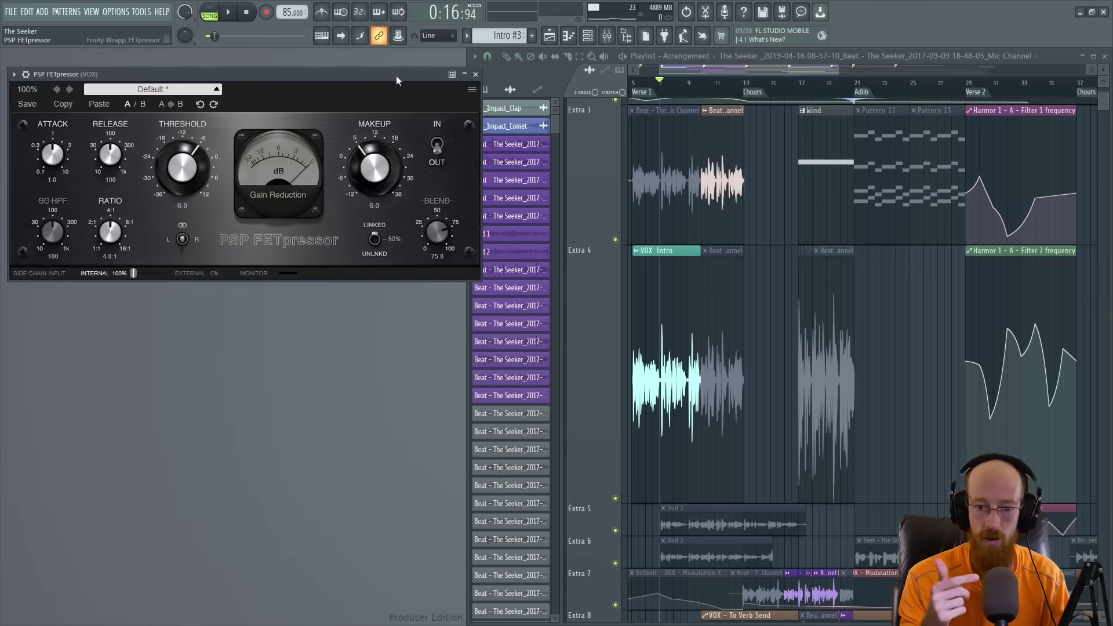
{"action": "key", "text": "space"}
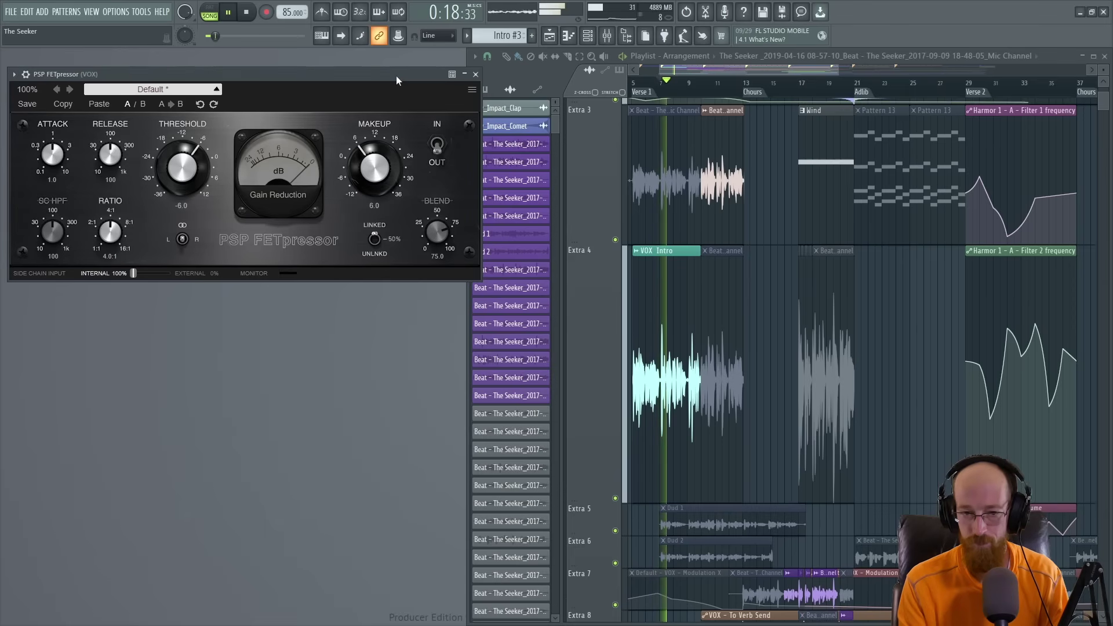
{"action": "key", "text": "space"}
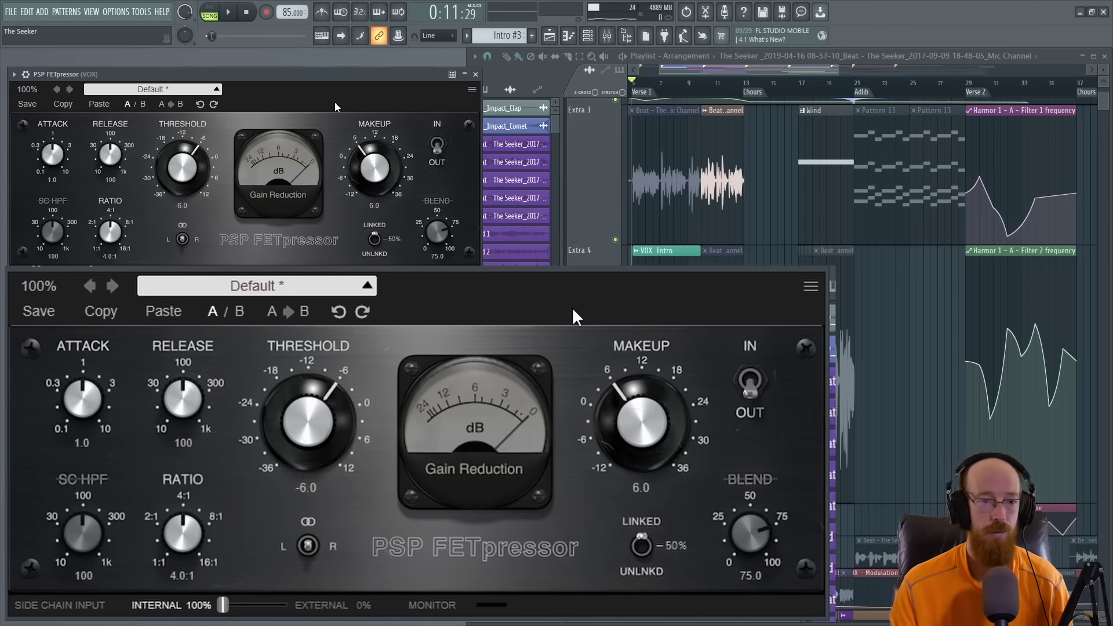
- Engage the vocal compressor at its default settings and play Verse 1 to hear the compressed vocal
{"action": "left_click", "coordinate": [437, 143]}
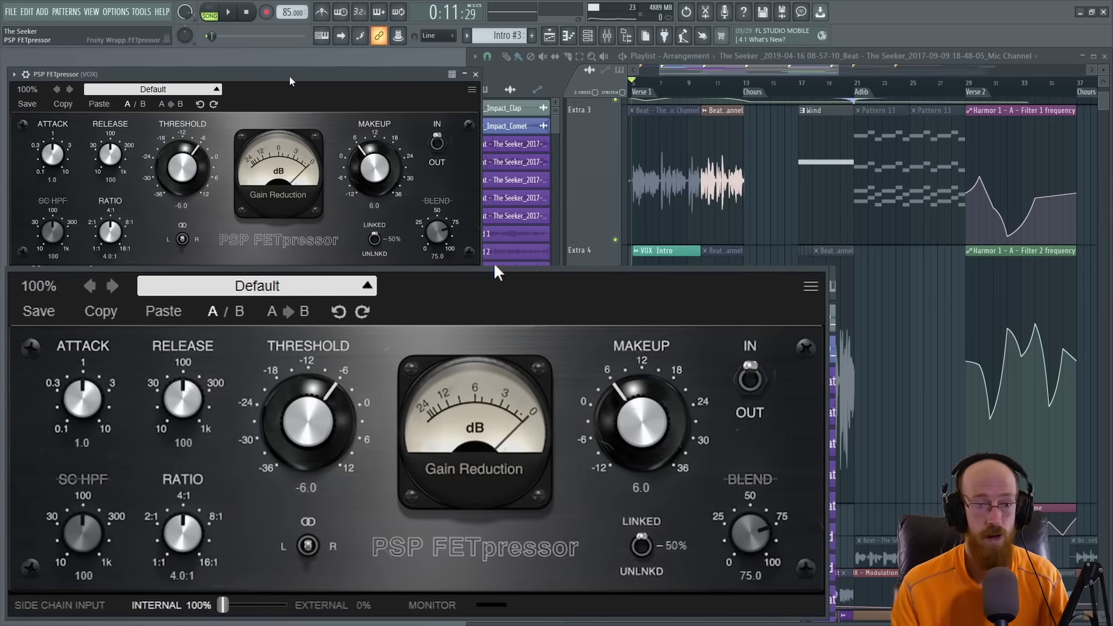
{"action": "key", "text": "space"}
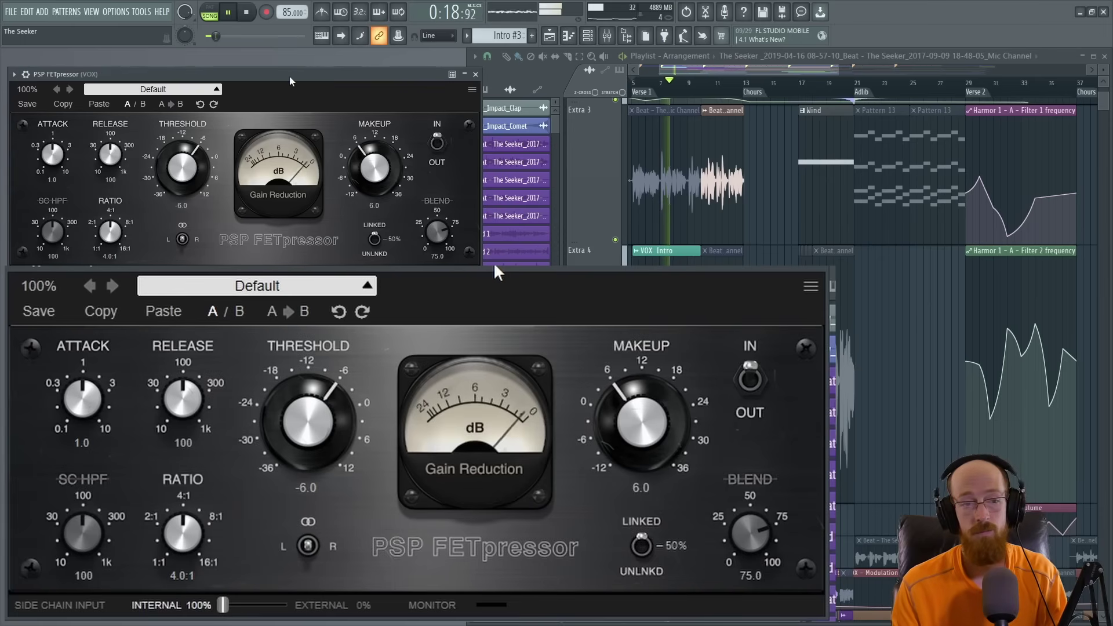
{"action": "key", "text": "space"}
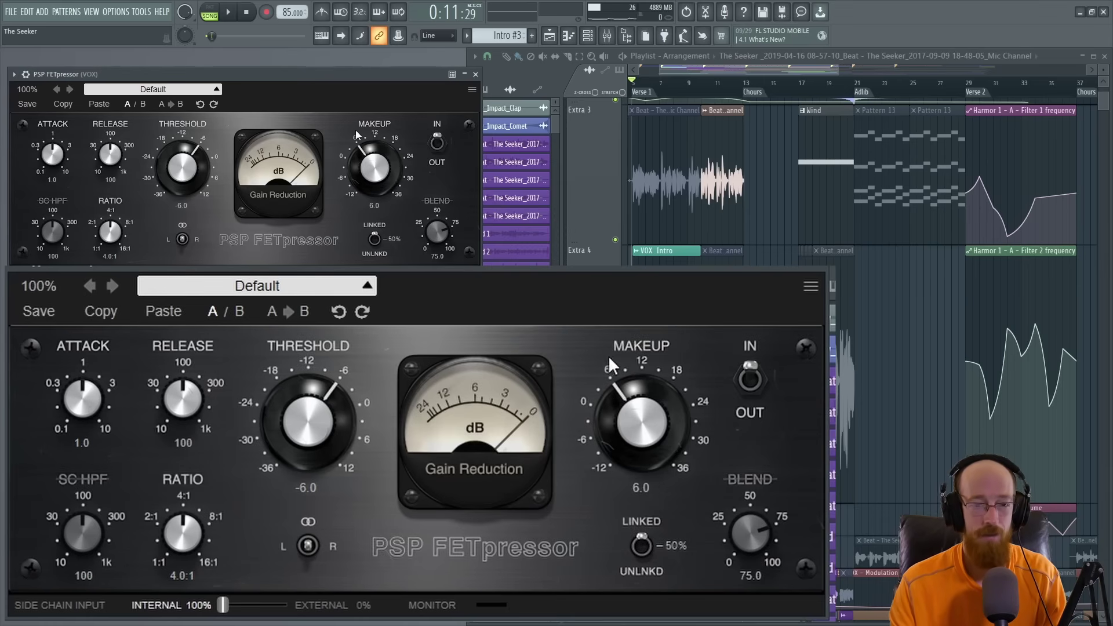
- Lower the vocal compressor's makeup gain to 3.3 dB, briefly trying the sidechain high-pass filter on and off
{"action": "left_click_drag", "start_coordinate": [371, 164], "coordinate": [3, 105]}
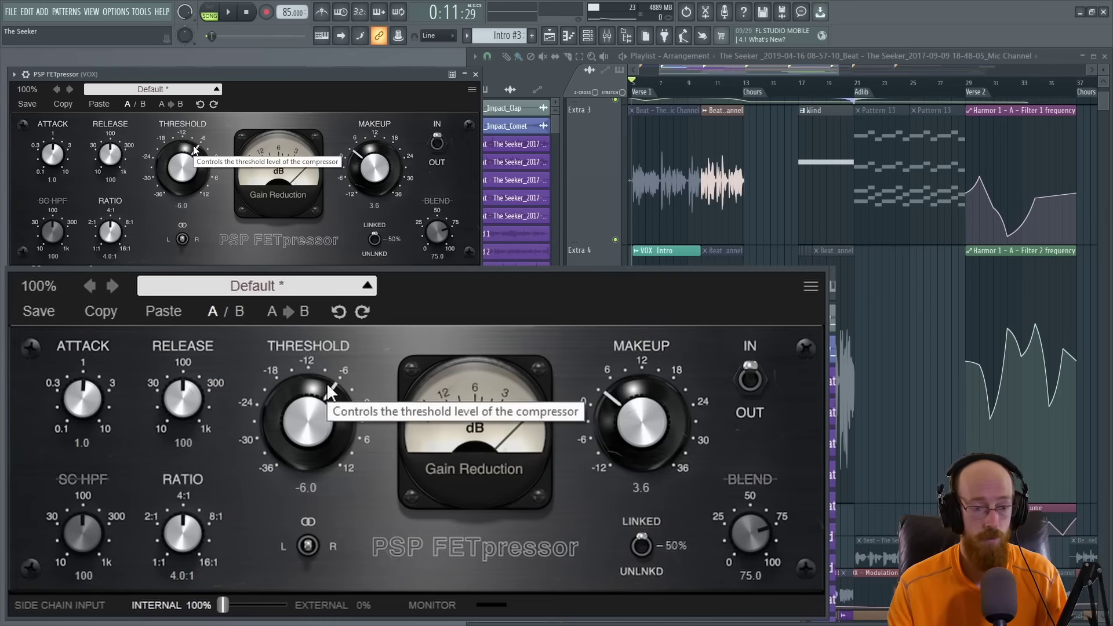
{"action": "mouse_move", "coordinate": [524, 429]}
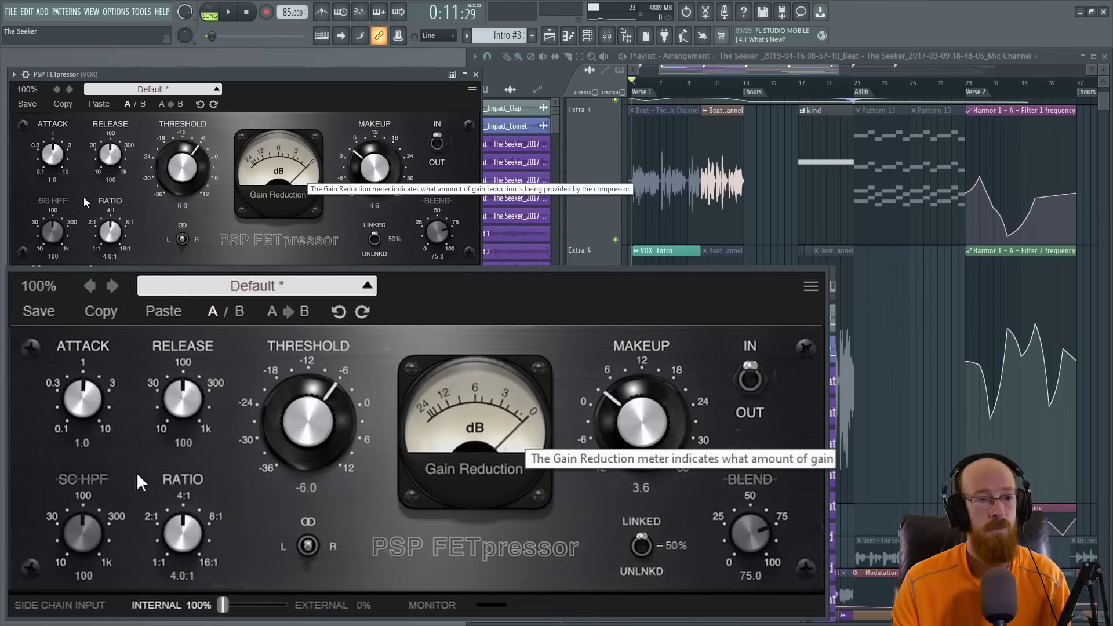
{"action": "left_click", "coordinate": [82, 486]}
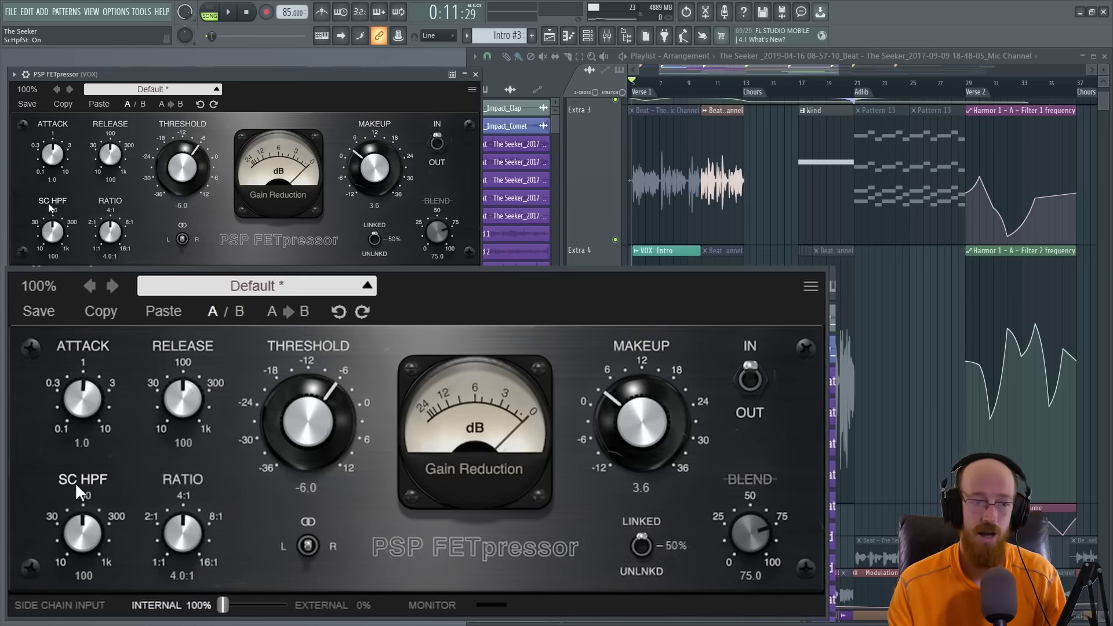
{"action": "left_click", "coordinate": [82, 485]}
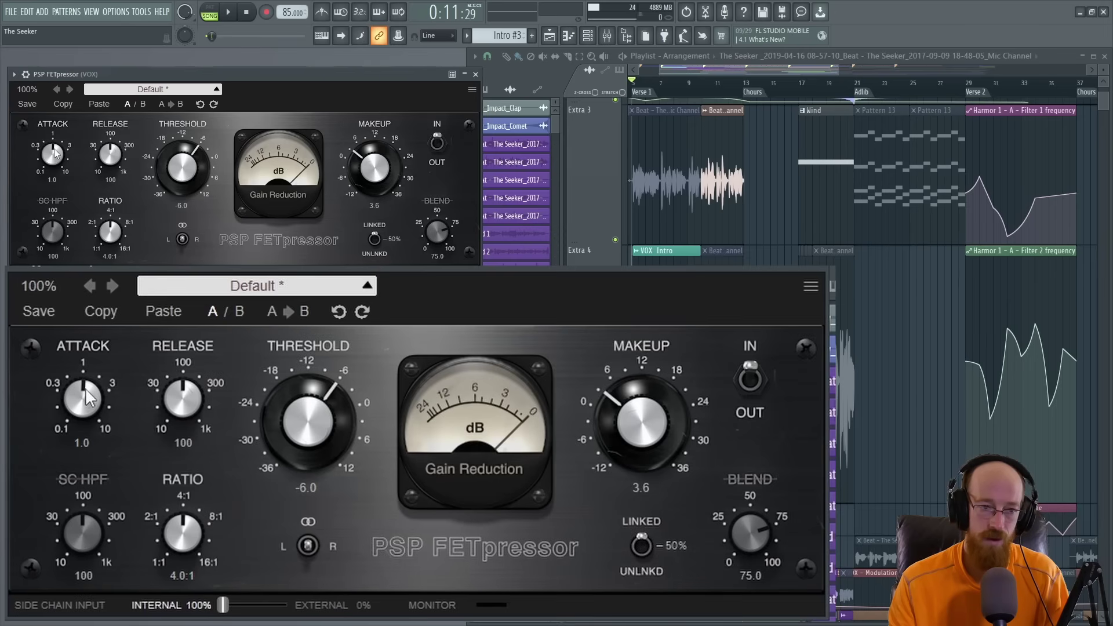
{"action": "scroll", "coordinate": [372, 170], "scroll_direction": "down", "scroll_amount": 1}
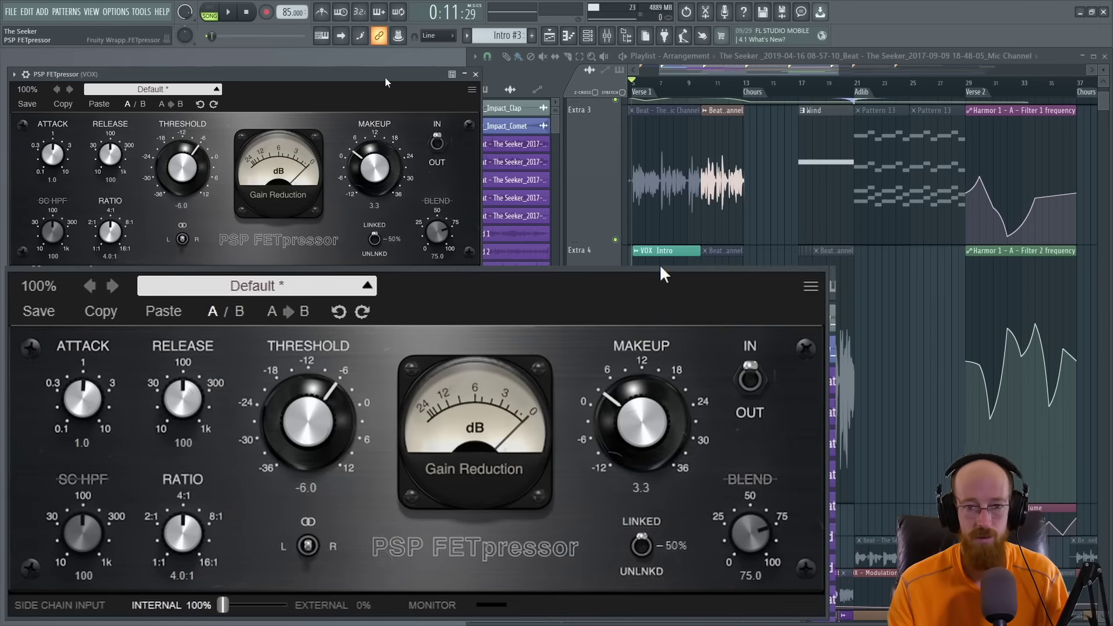
- Play Verse 1 with the vocal compressor engaged and bypassed to compare the level-matched sound, and re-engage it
{"action": "key", "text": "space"}
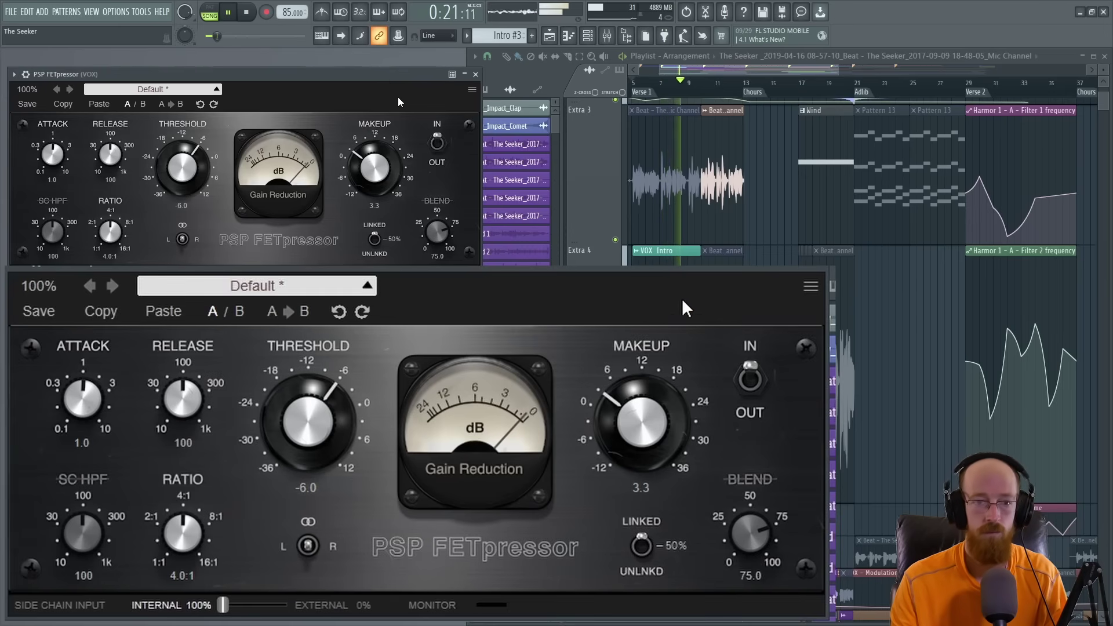
{"action": "left_click", "coordinate": [751, 378]}
{"action": "key", "text": "space"}
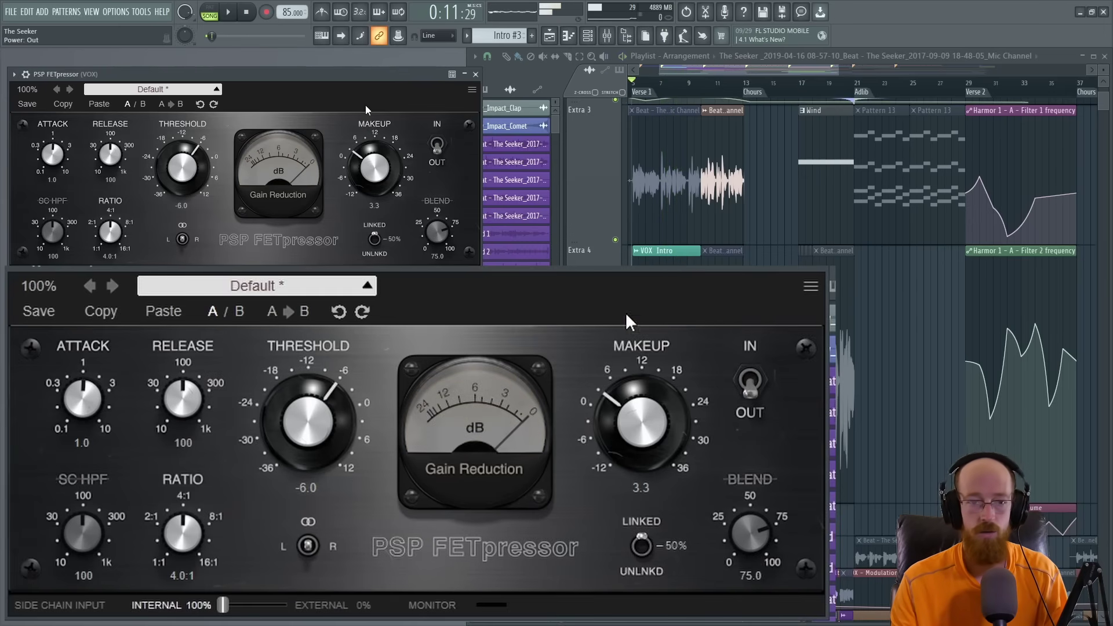
{"action": "key", "text": "space"}
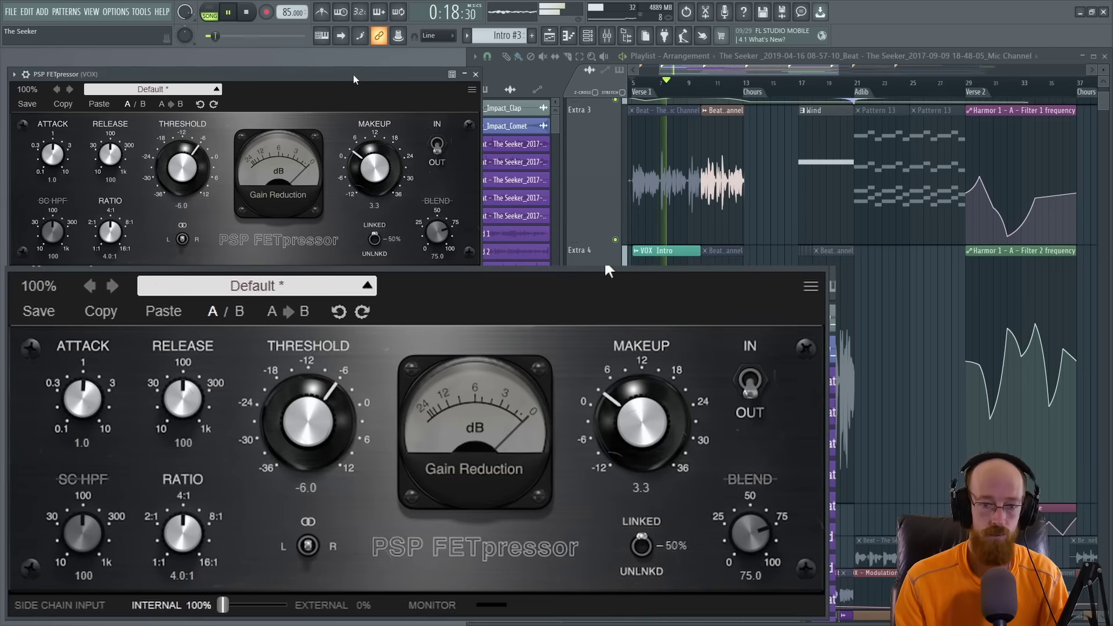
{"action": "key", "text": "space"}
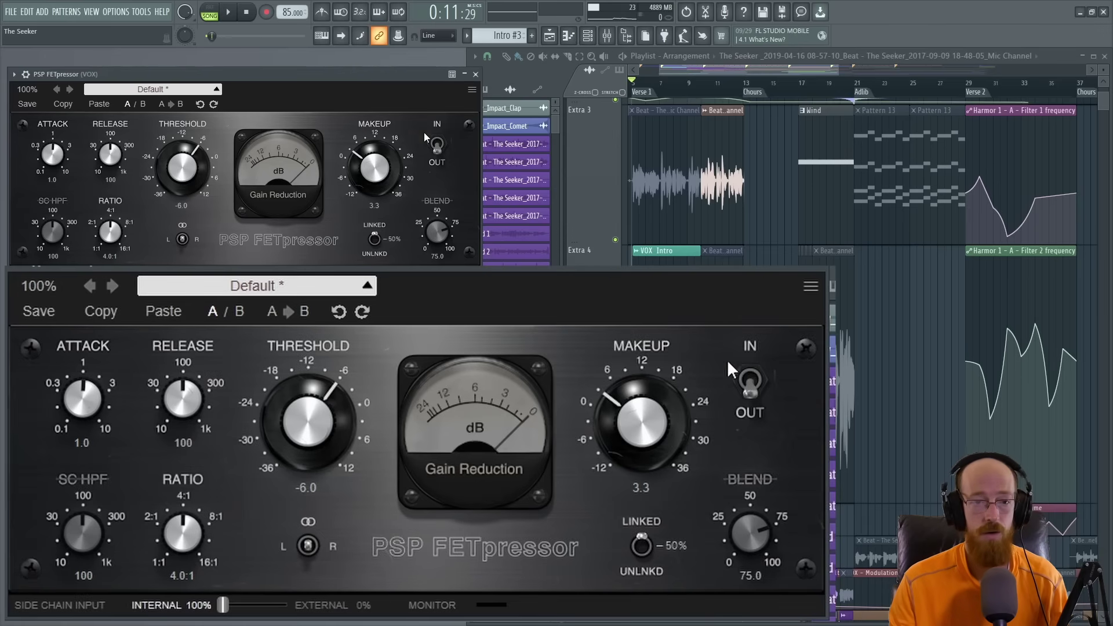
{"action": "left_click", "coordinate": [751, 382]}
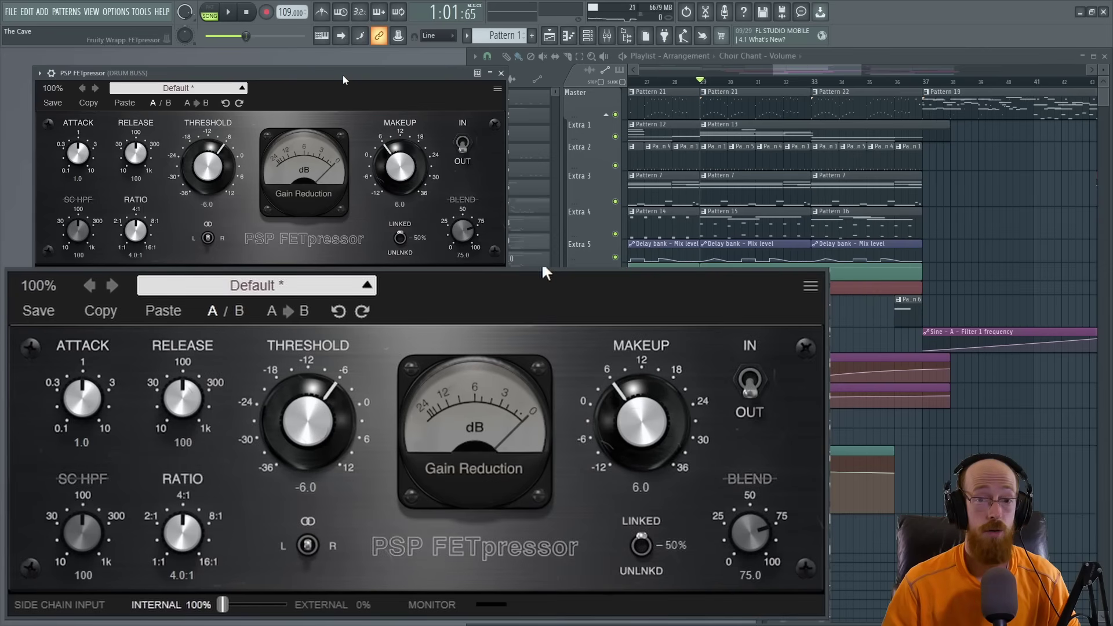
- Play the section of The Cave from bar 29 with the drum buss compressor bypassed
{"action": "left_click", "coordinate": [463, 144]}
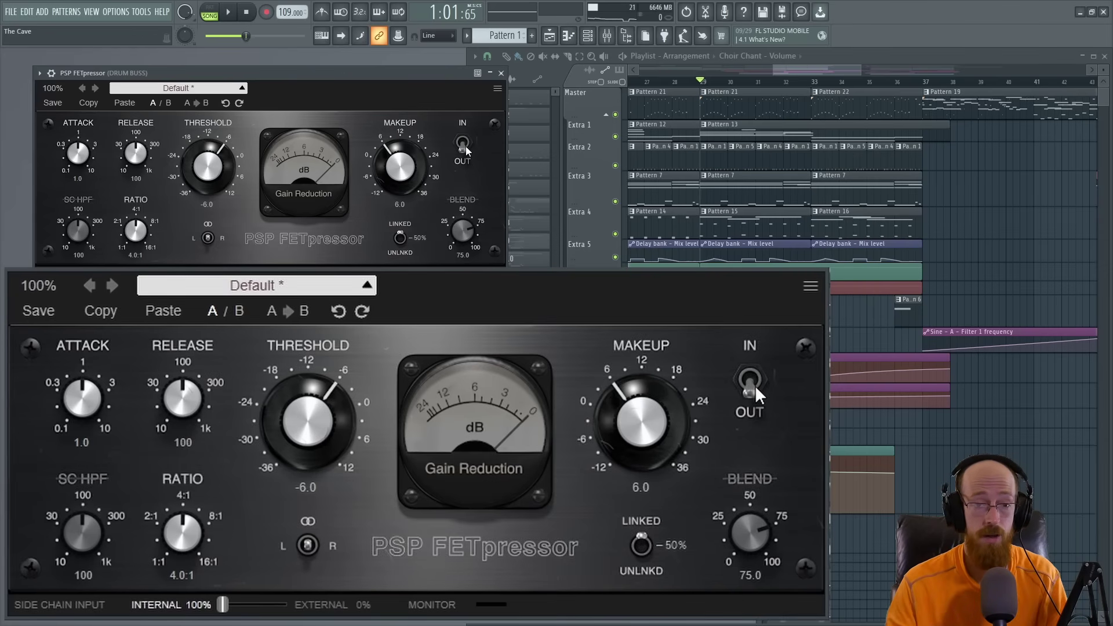
{"action": "left_click", "coordinate": [463, 145]}
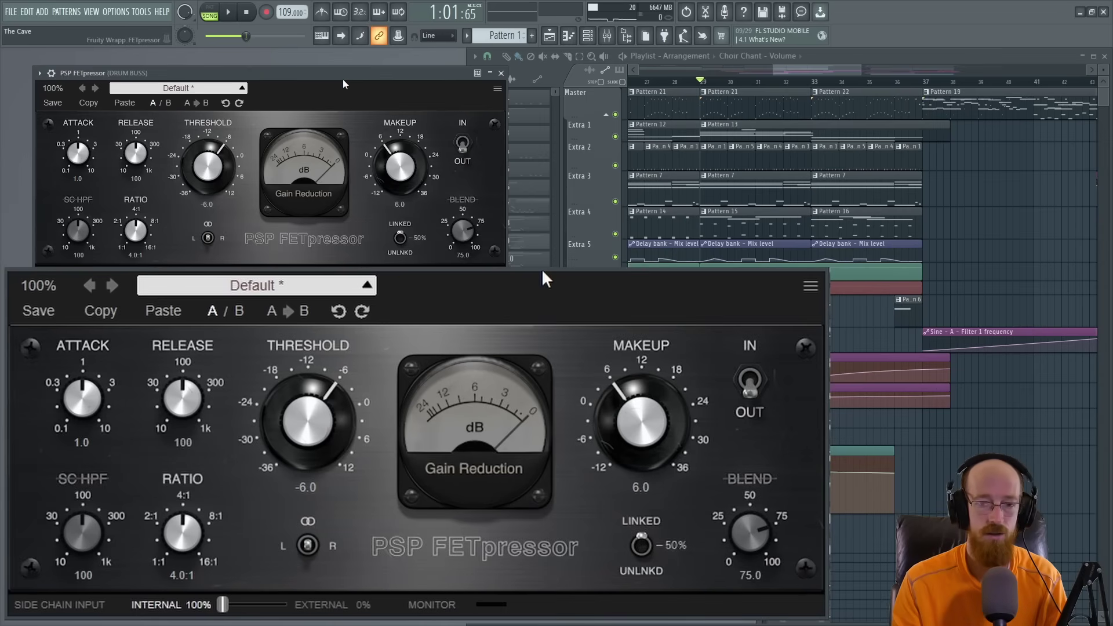
{"action": "key", "text": "space"}
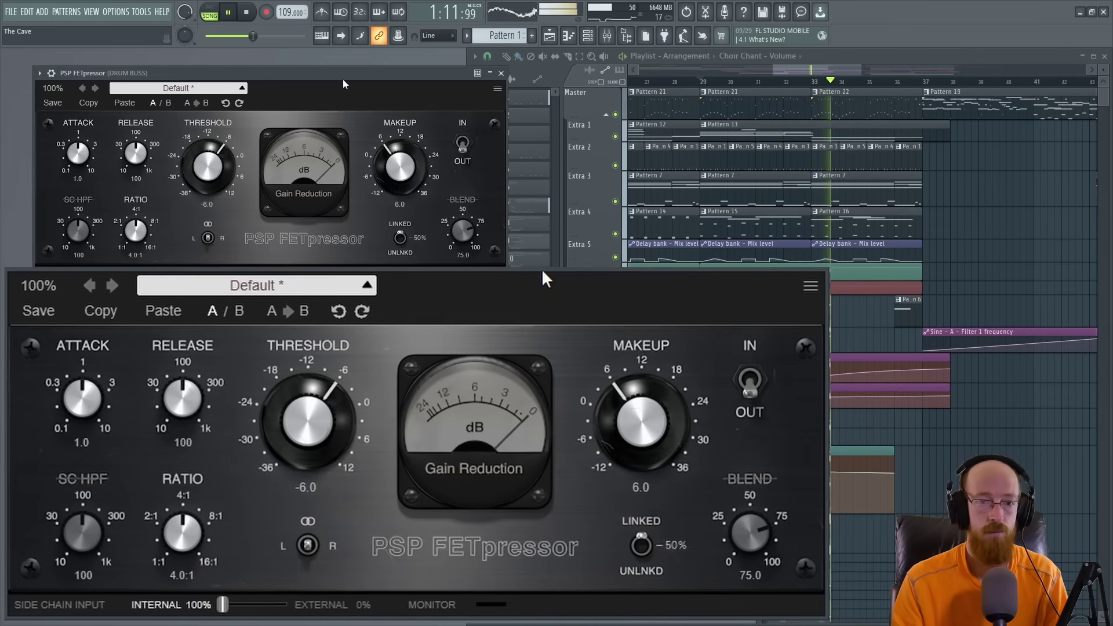
{"action": "key", "text": "space"}
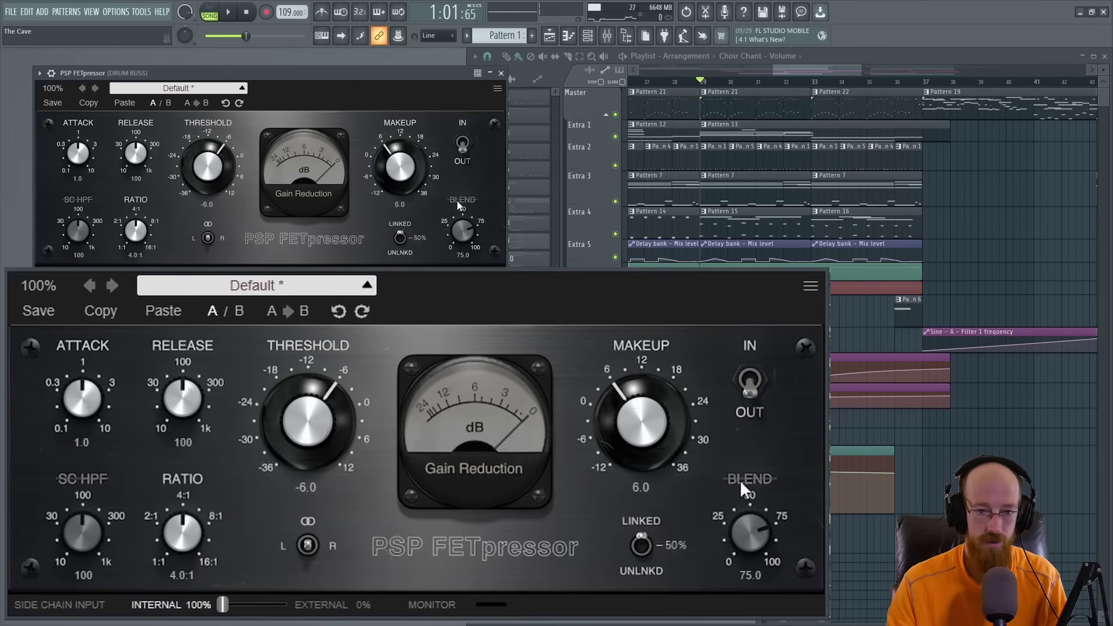
- Engage the drum buss compressor and lower its makeup gain to 3.8 dB
{"action": "left_click", "coordinate": [469, 143]}
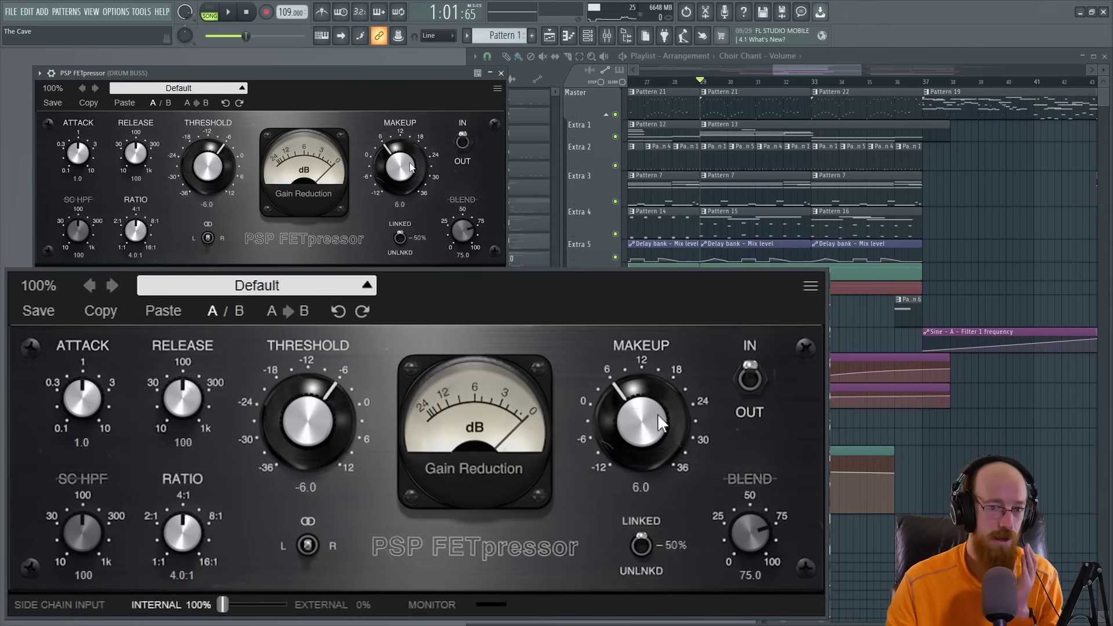
{"action": "left_click_drag", "start_coordinate": [407, 160], "coordinate": [410, 182]}
- Turn on the drum buss compressor's sidechain high-pass filter at 112 Hz and set the release to 46 ms
{"action": "left_click", "coordinate": [75, 198]}
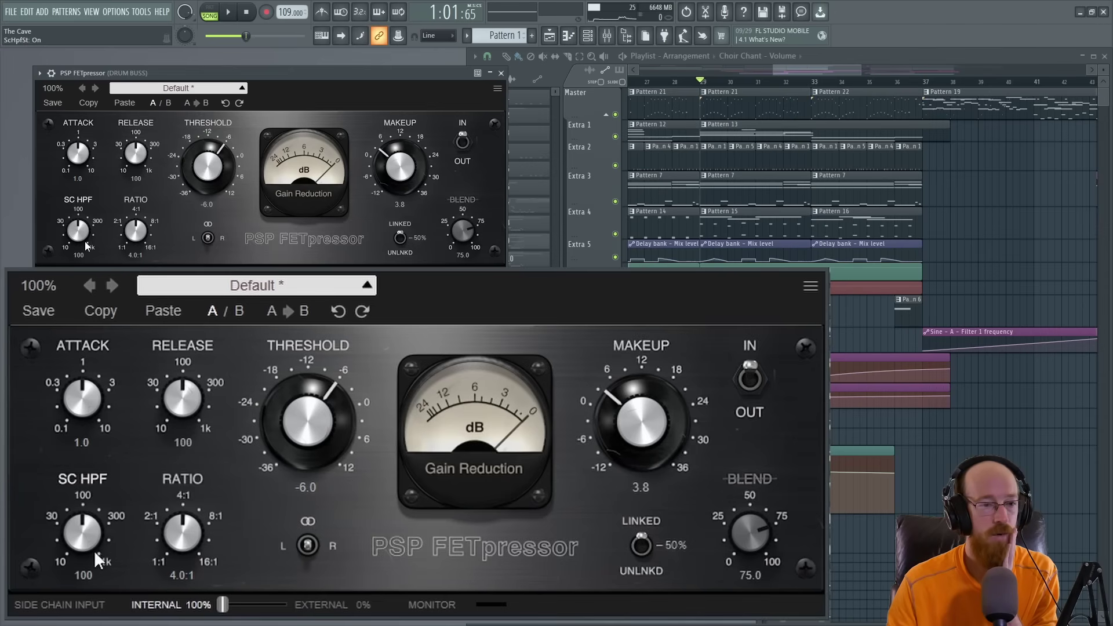
{"action": "mouse_move", "coordinate": [77, 240]}
{"action": "left_mouse_down"}
{"action": "mouse_move", "coordinate": [78, 216]}
{"action": "mouse_move", "coordinate": [77, 236]}
{"action": "mouse_move", "coordinate": [62, 223]}
{"action": "left_mouse_up"}
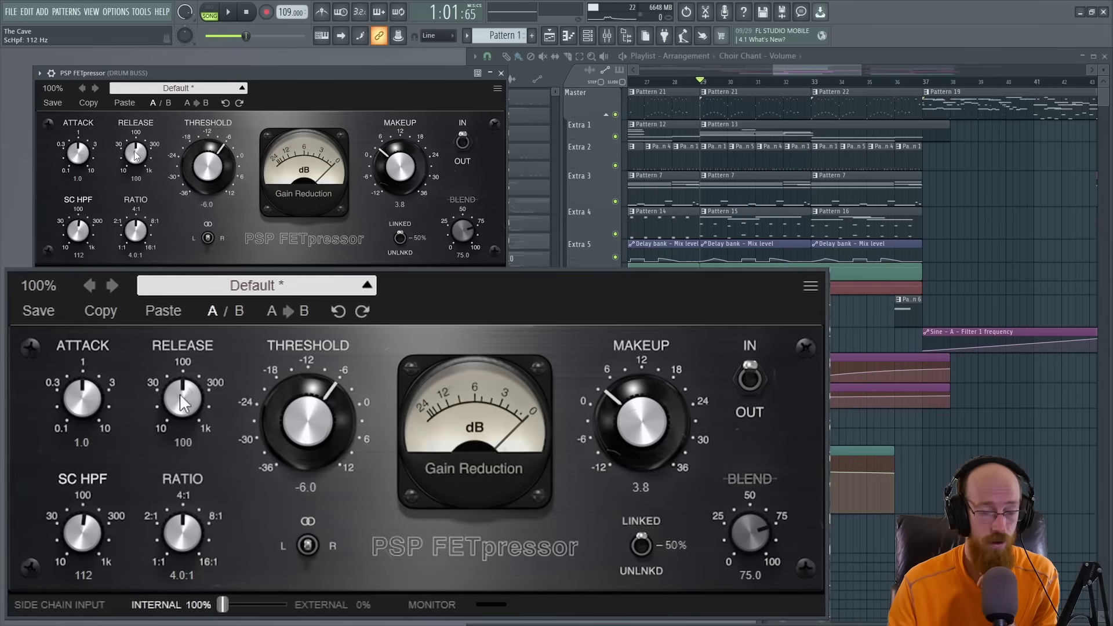
{"action": "left_click_drag", "start_coordinate": [138, 154], "coordinate": [138, 157]}
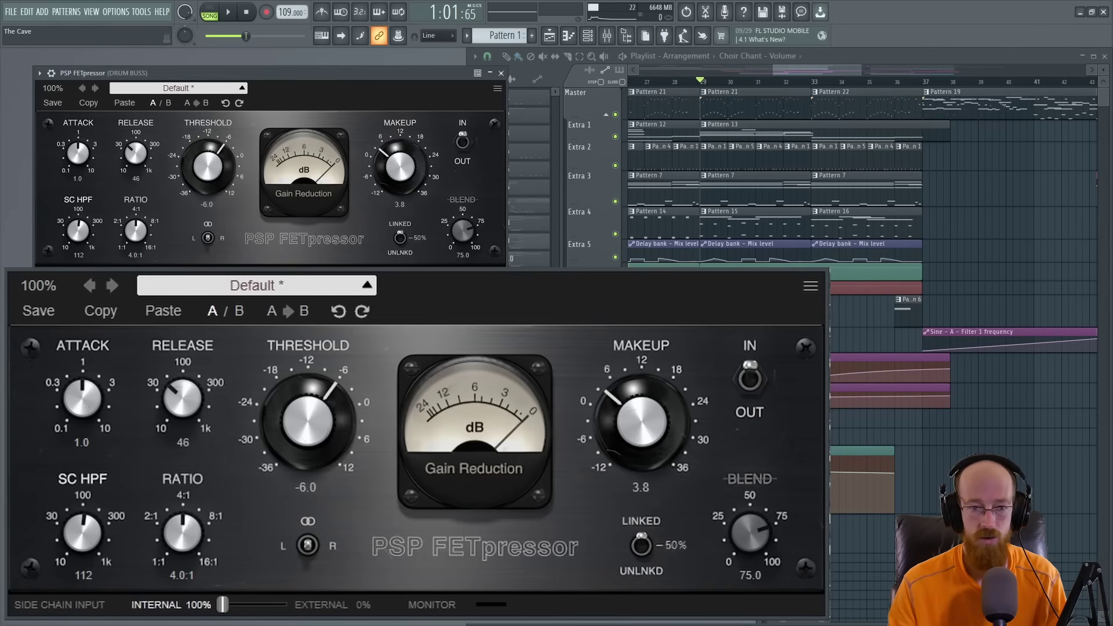
- Play the section from bar 29 while switching the drum buss compressor in and out to compare the sound
{"action": "key", "text": "space"}
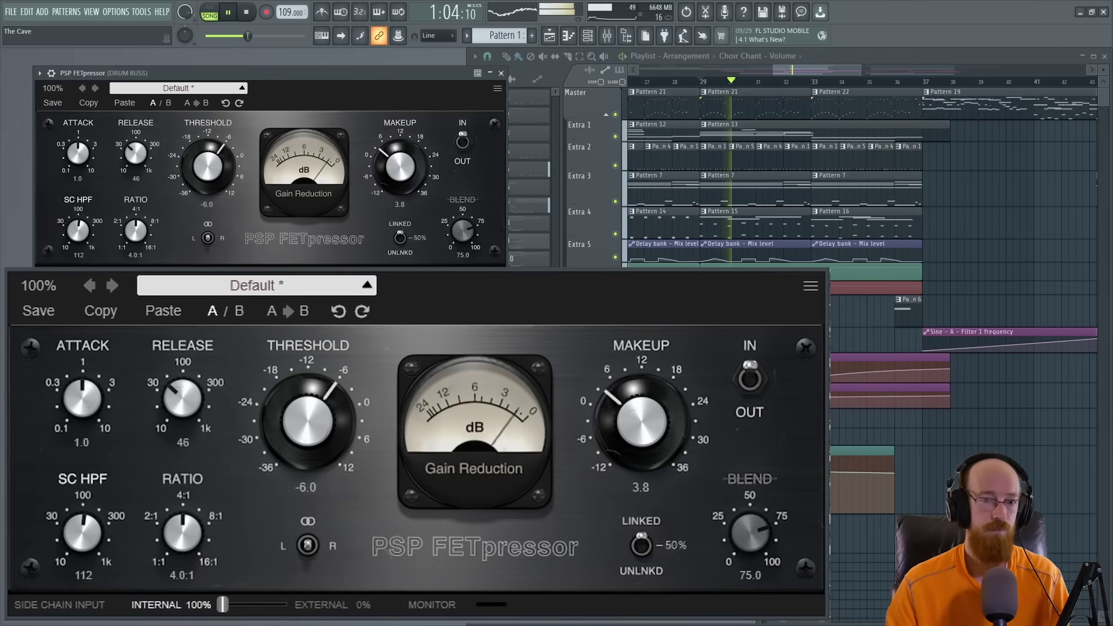
{"action": "key", "text": "space"}
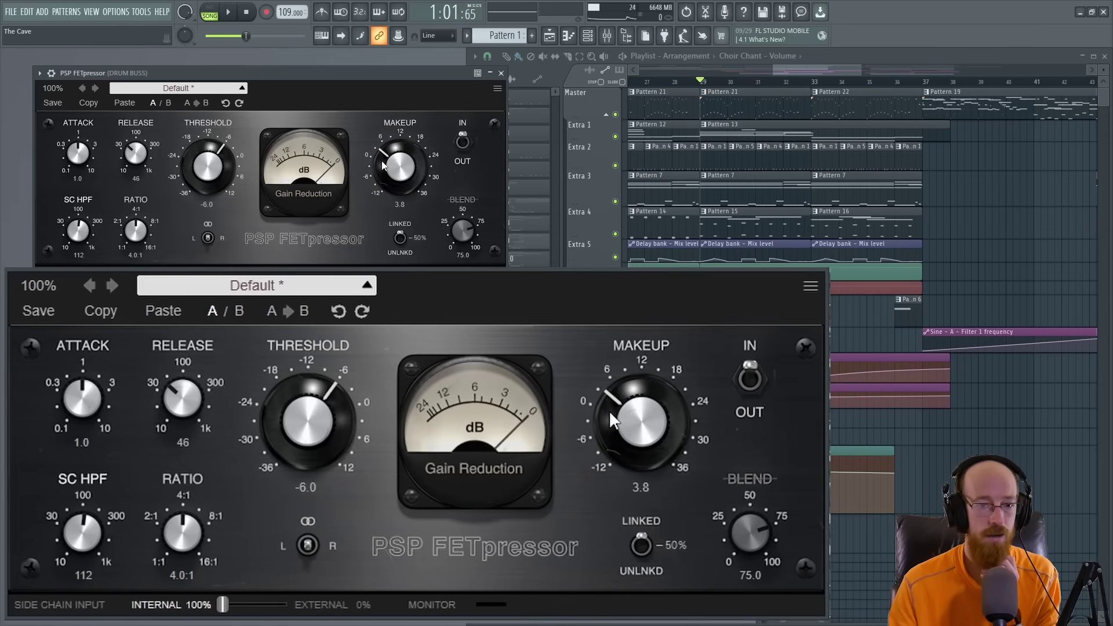
{"action": "left_click", "coordinate": [742, 376]}
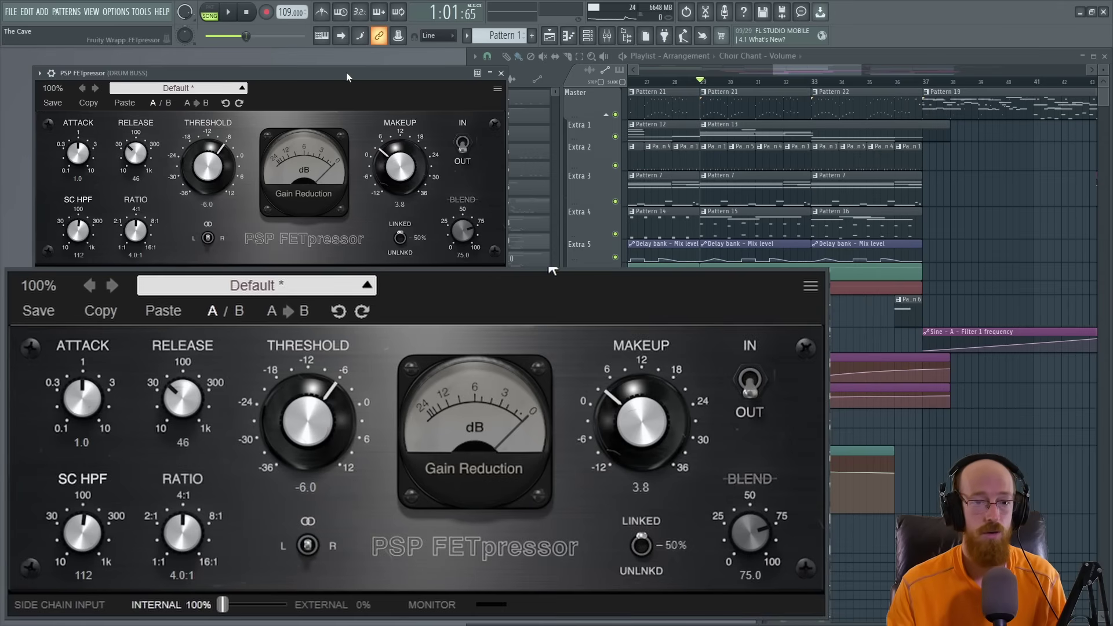
{"action": "key", "text": "space"}
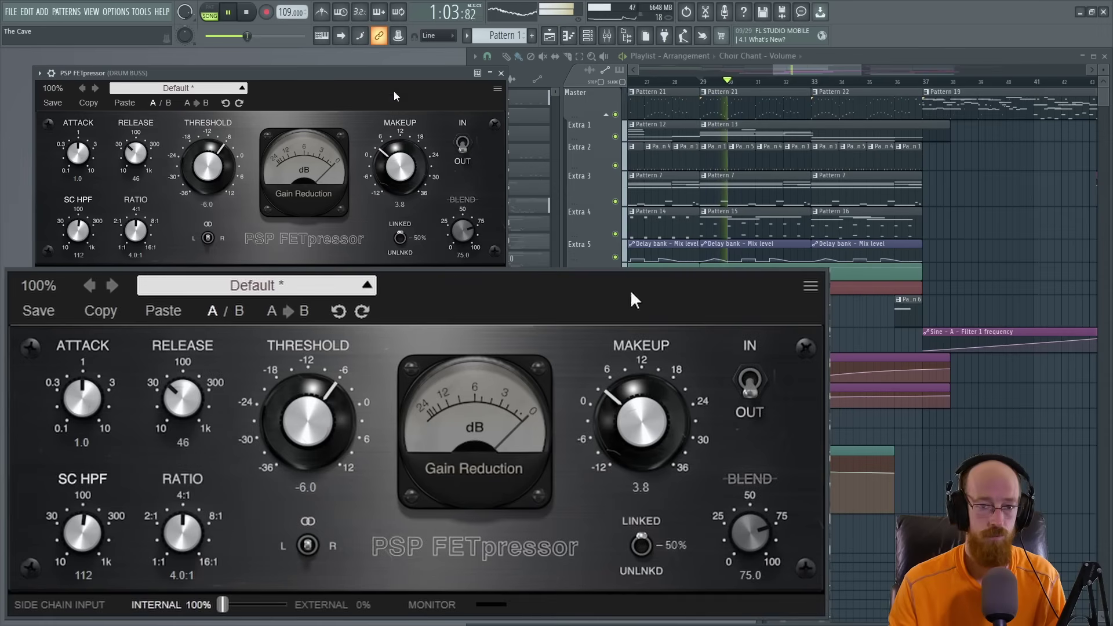
{"action": "left_click", "coordinate": [751, 383]}
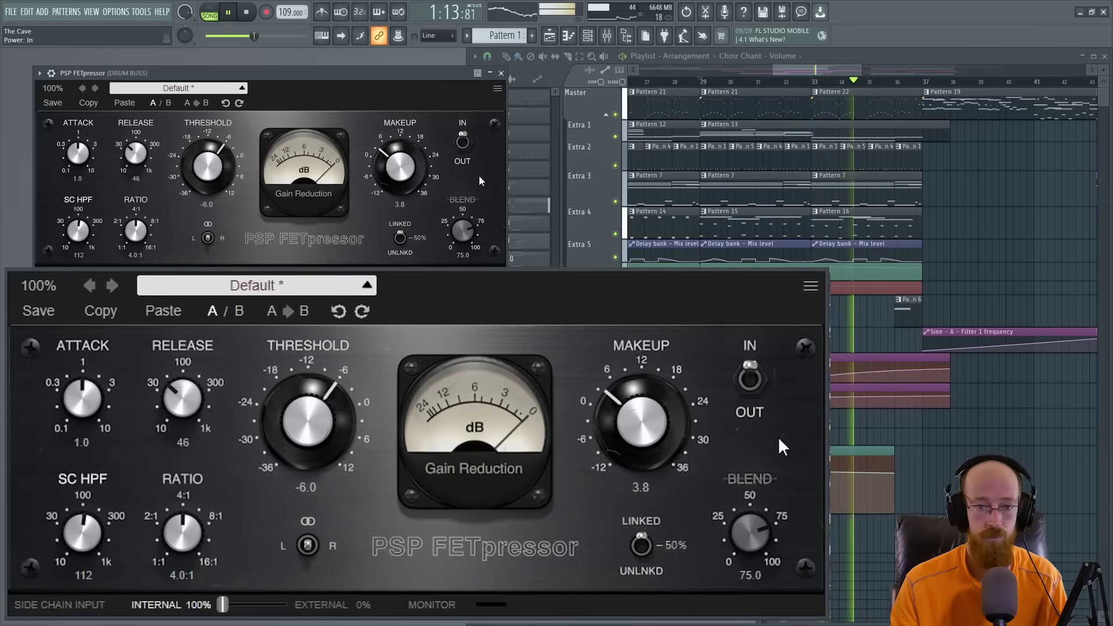
{"action": "left_click", "coordinate": [751, 377]}
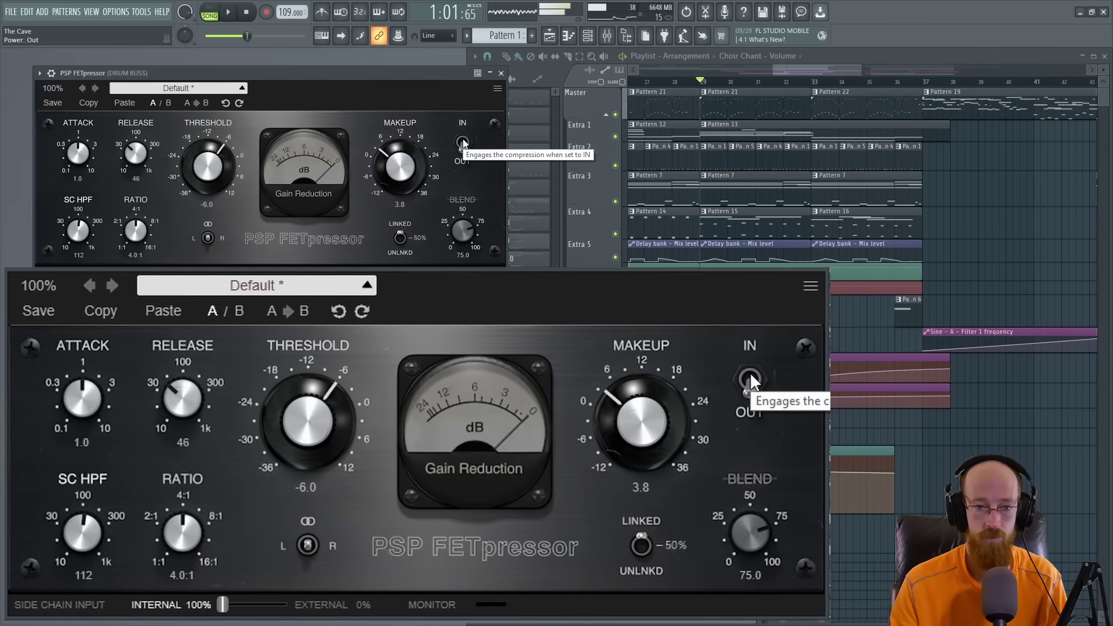
{"action": "left_click", "coordinate": [751, 380]}
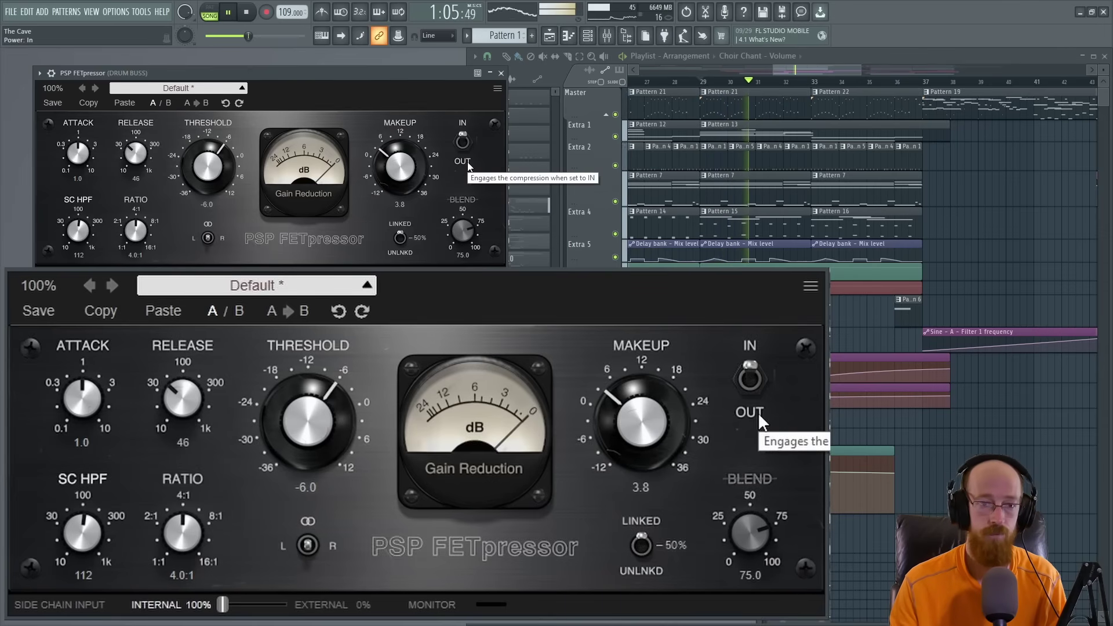
- Bypass and re-engage the drum buss compressor during playback to compare, stop the song and reset the song position to bar 29
{"action": "left_click", "coordinate": [750, 379]}
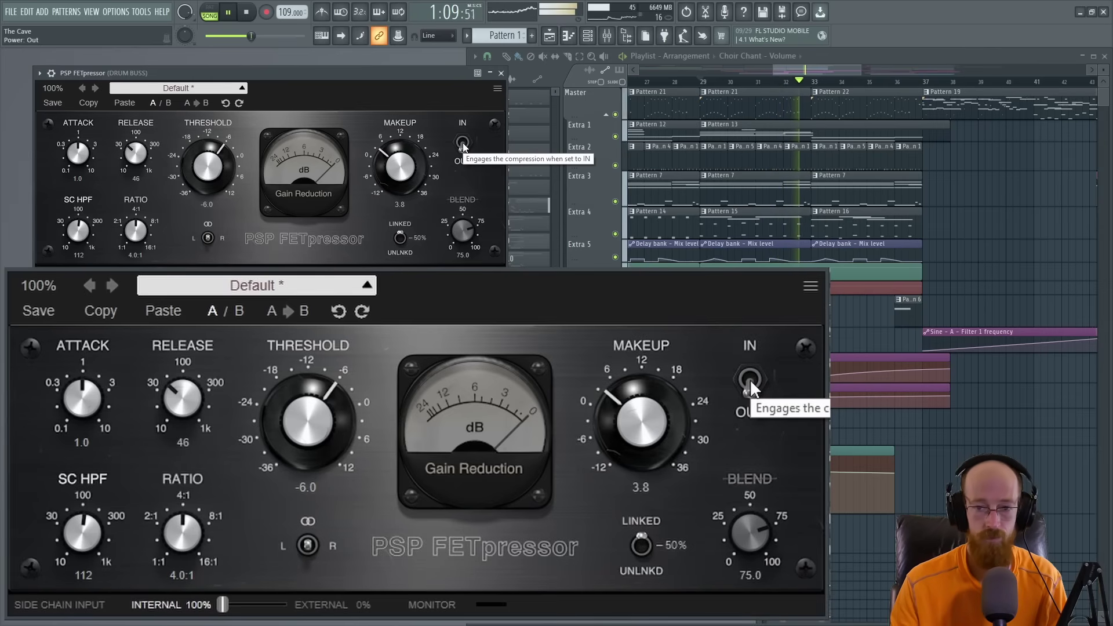
{"action": "left_click", "coordinate": [750, 379]}
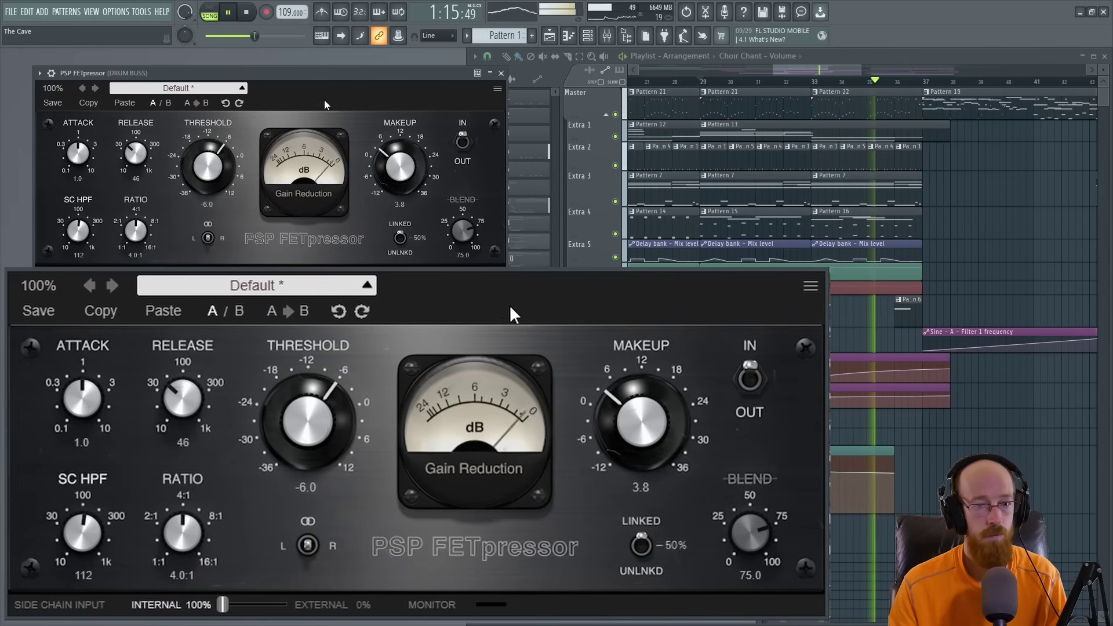
{"action": "left_click", "coordinate": [247, 13]}
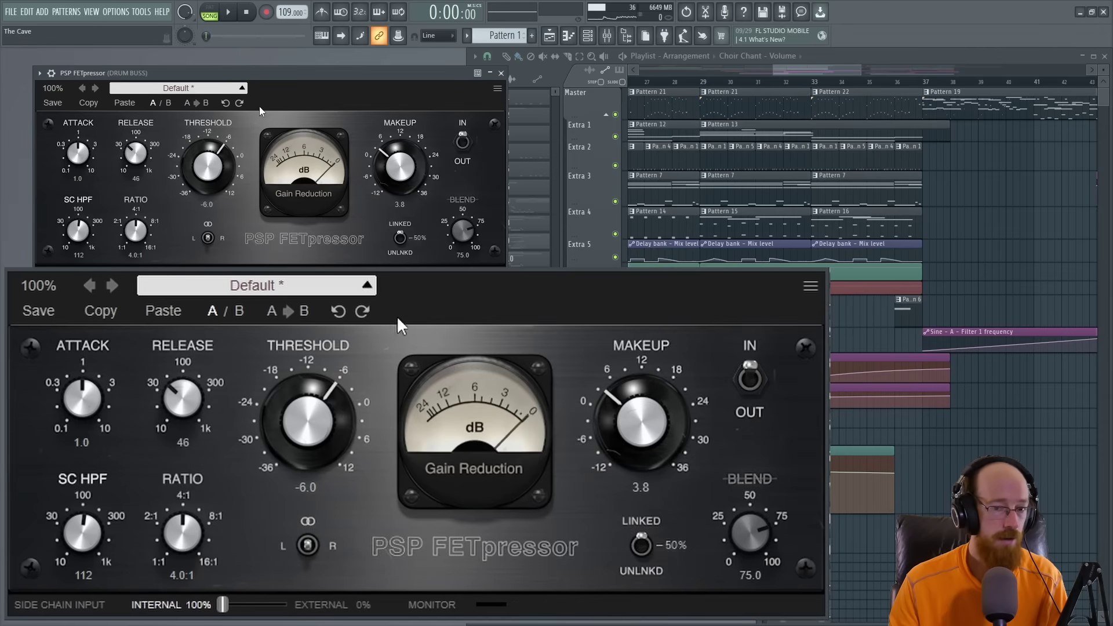
{"action": "left_click", "coordinate": [710, 86]}
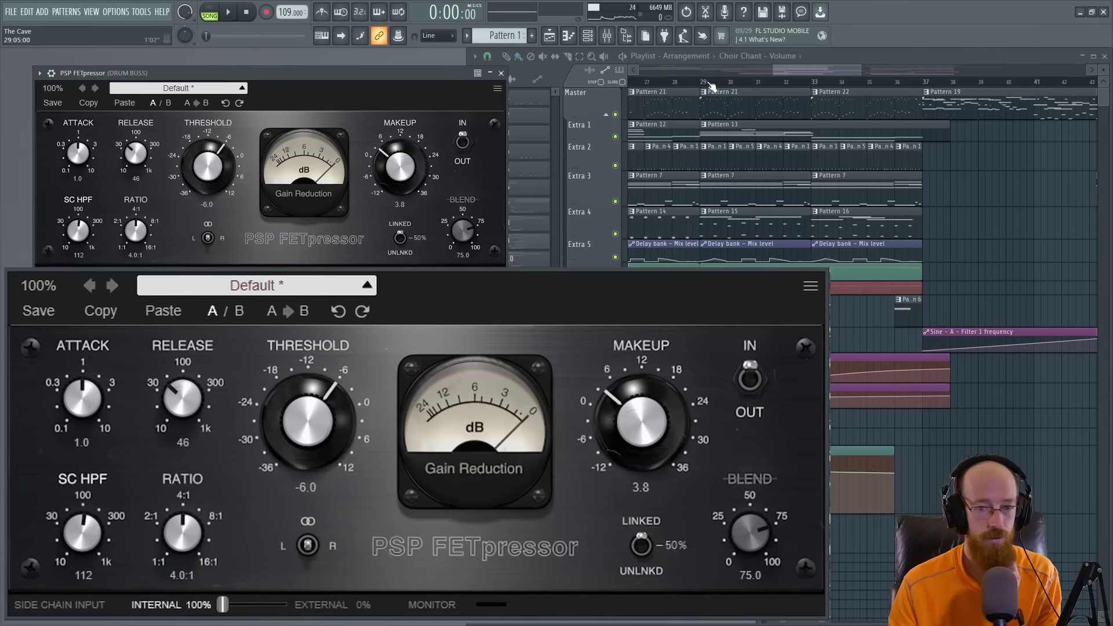
{"action": "key", "text": "space"}
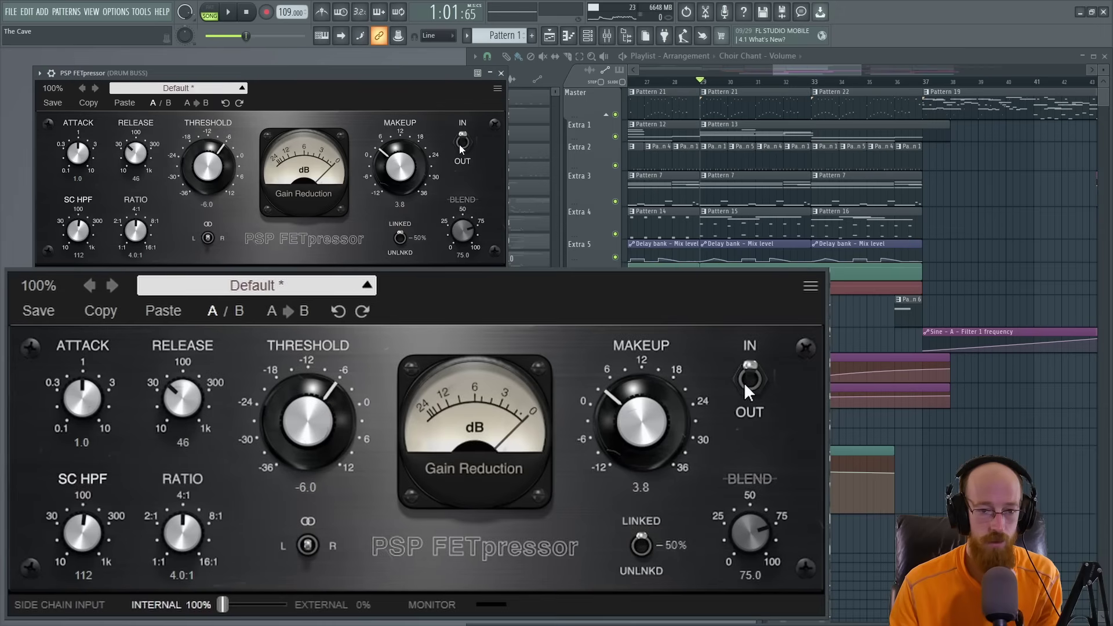
- Set the drum buss compressor to 100% blend, 0.1 ms attack, 25 ms release, -23.8 dB threshold and 7.0:1 ratio
{"action": "left_click_drag", "start_coordinate": [753, 531], "coordinate": [765, 290]}
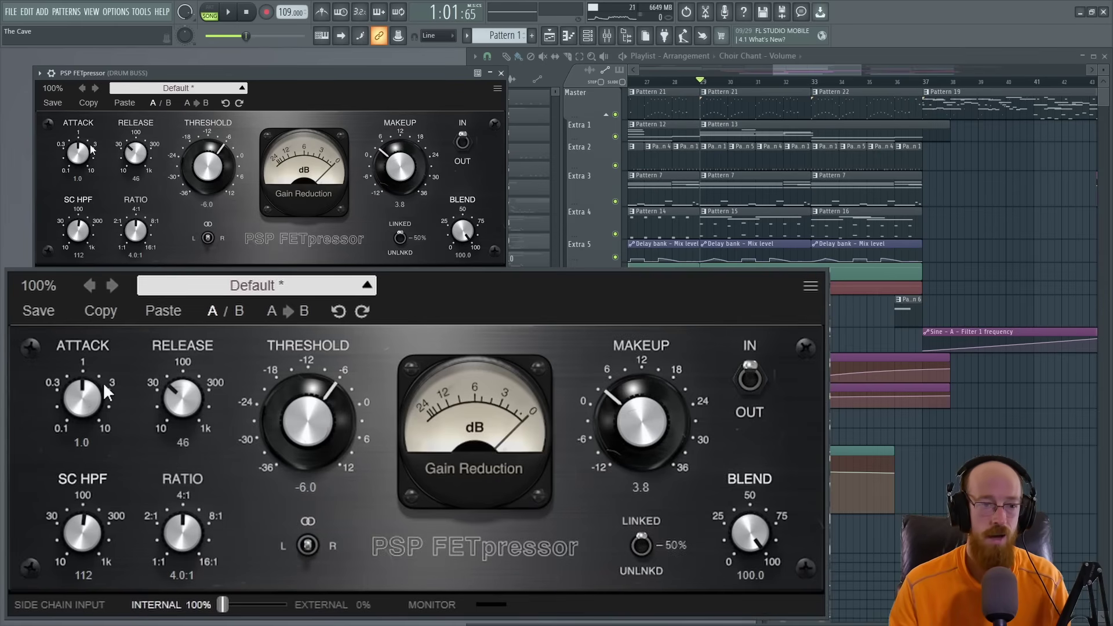
{"action": "left_click_drag", "start_coordinate": [91, 150], "coordinate": [81, 238]}
{"action": "left_click_drag", "start_coordinate": [135, 152], "coordinate": [132, 162]}
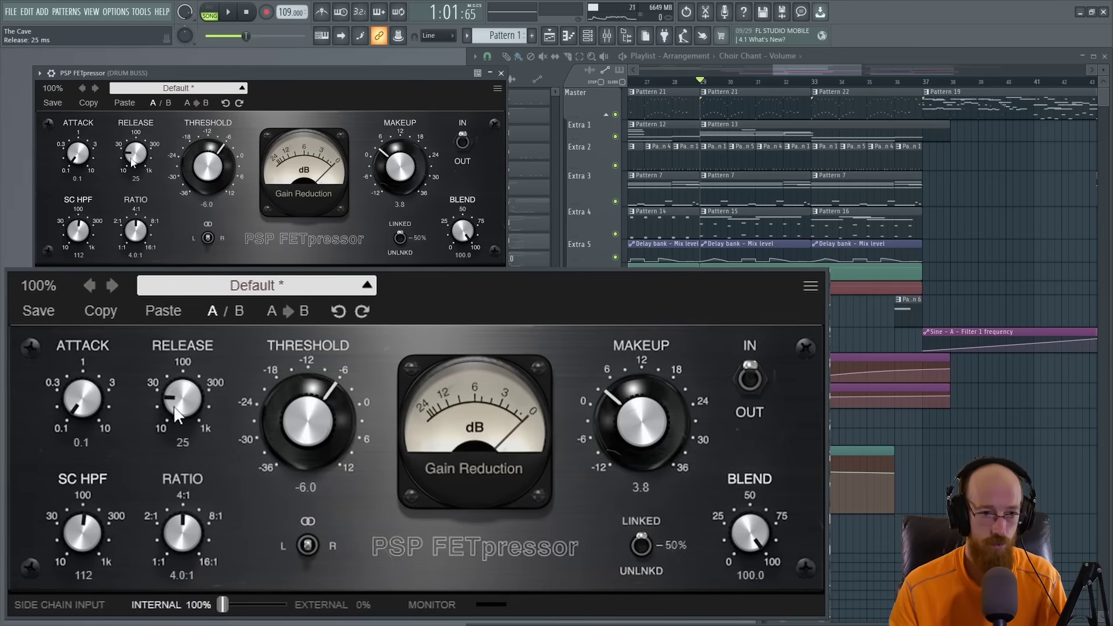
{"action": "left_click_drag", "start_coordinate": [219, 155], "coordinate": [206, 223]}
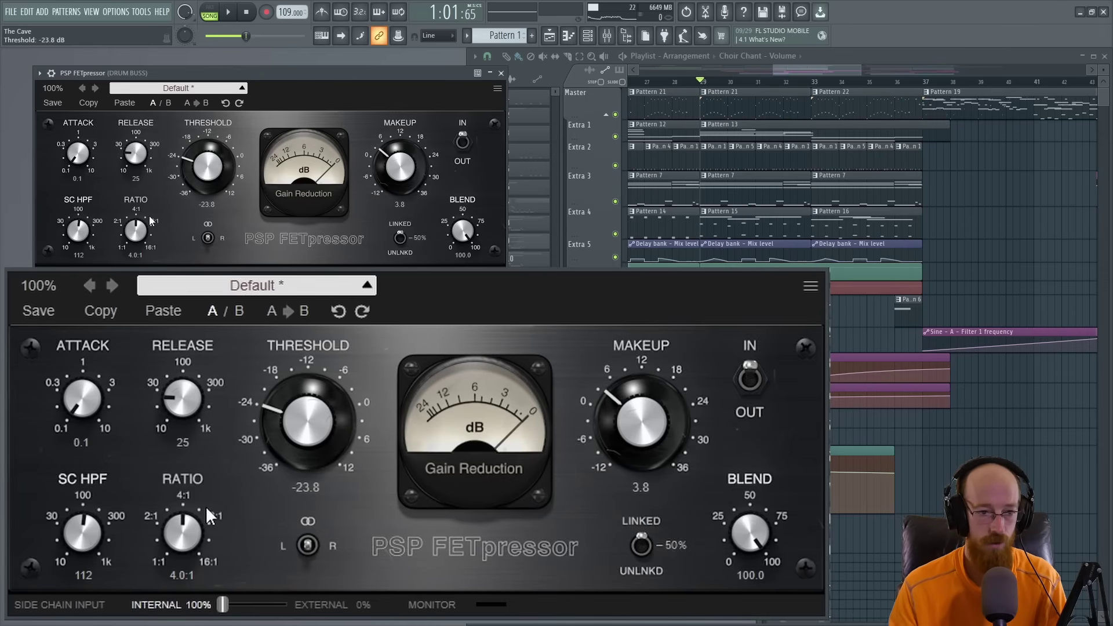
{"action": "left_click_drag", "start_coordinate": [138, 231], "coordinate": [137, 202]}
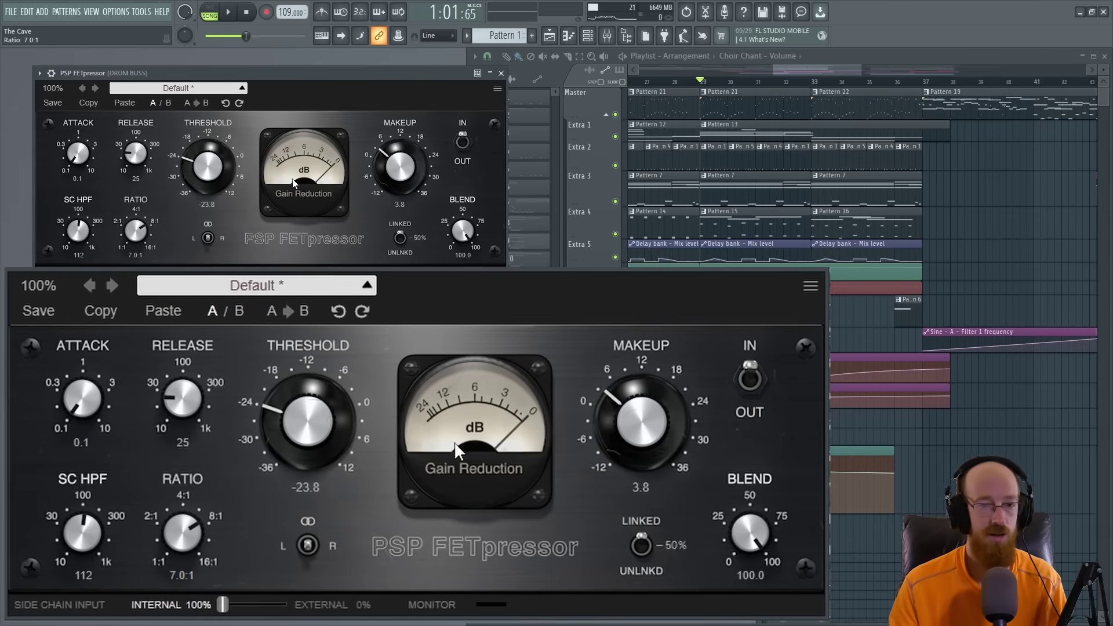
{"action": "mouse_move", "coordinate": [455, 445]}
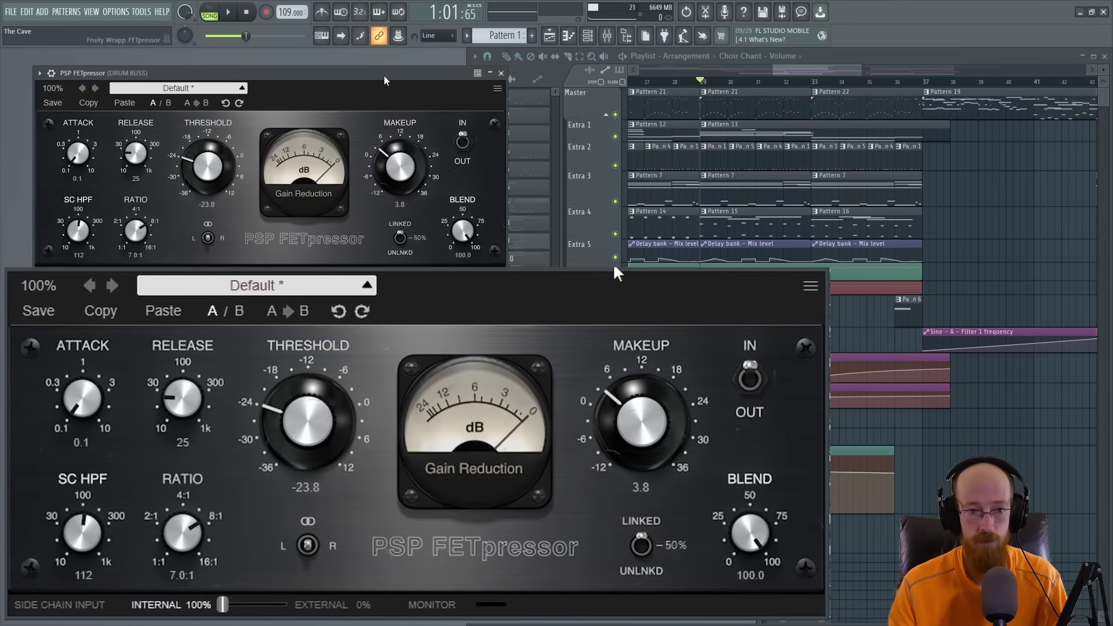
- Play the section from bar 29 while raising the drum buss compressor's makeup gain to 19.3 dB, and stop playback
{"action": "key", "text": "space"}
{"action": "left_click_drag", "start_coordinate": [398, 164], "coordinate": [407, 108]}
{"action": "left_click_drag", "start_coordinate": [407, 168], "coordinate": [406, 164]}
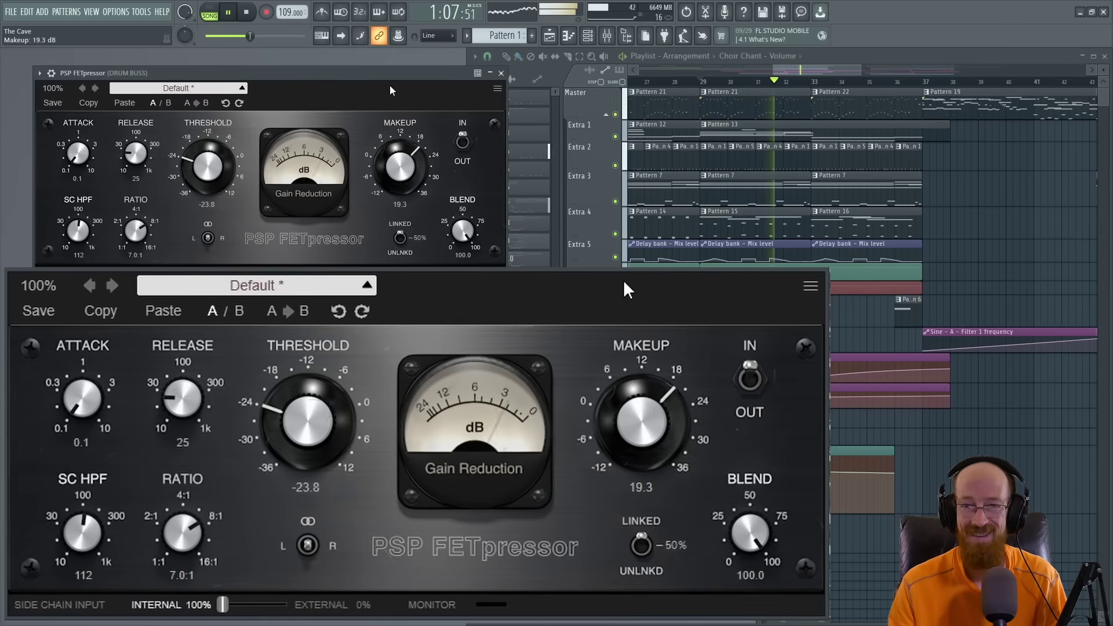
{"action": "key", "text": "space"}
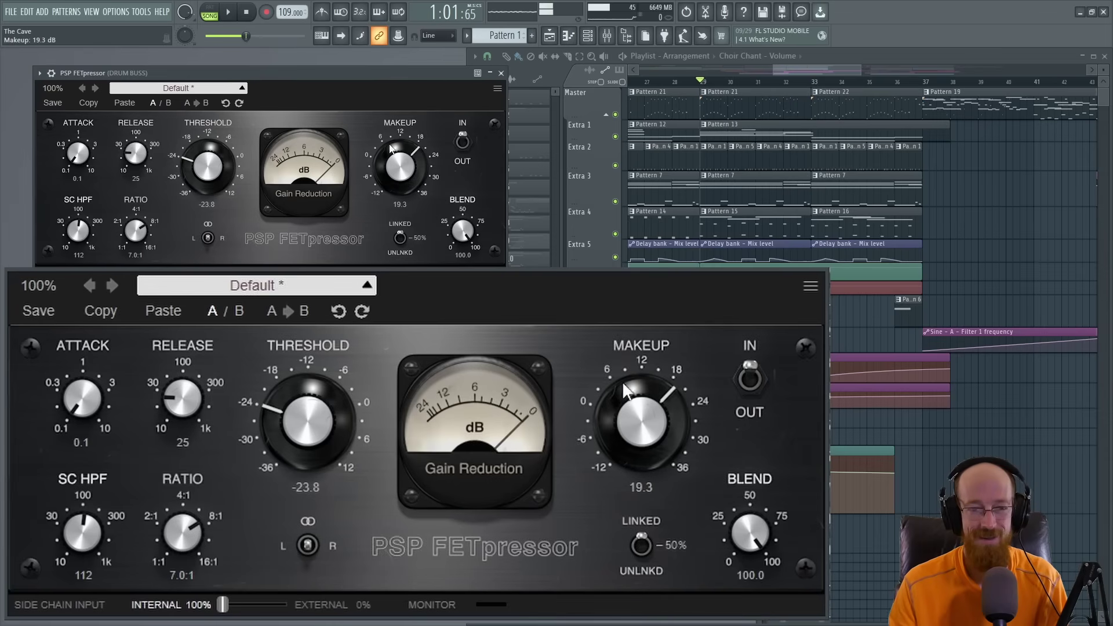
- Lower the makeup gain to 14.4 dB and the blend to 50% while playing the section from bar 29, and stop playback
{"action": "left_click_drag", "start_coordinate": [404, 162], "coordinate": [411, 176]}
{"action": "key", "text": "space"}
{"action": "left_click_drag", "start_coordinate": [450, 220], "coordinate": [463, 239]}
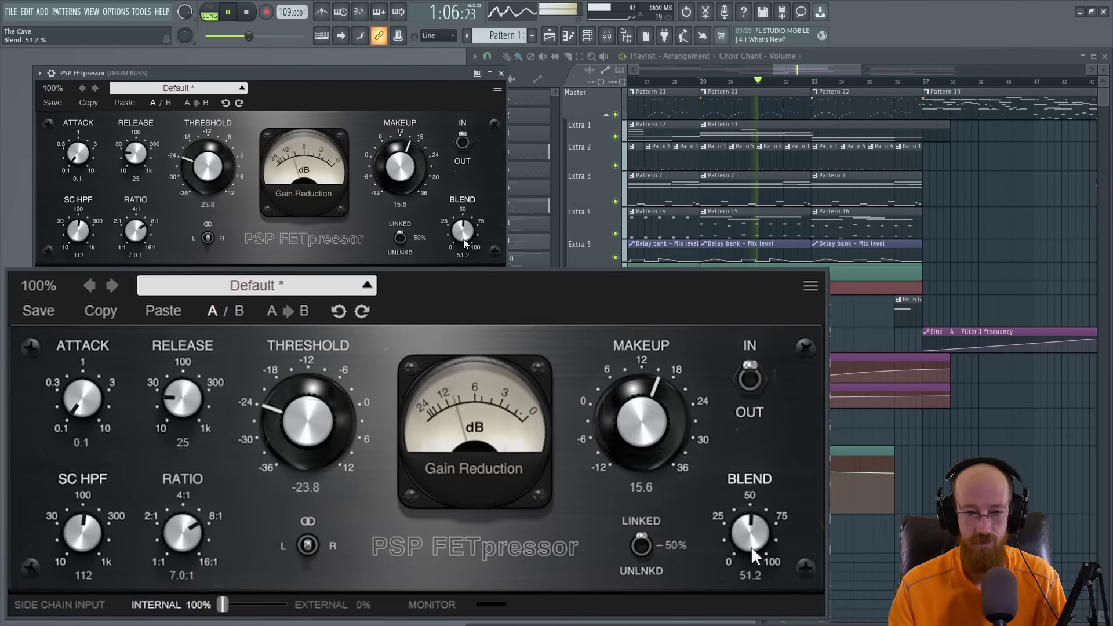
{"action": "left_click_drag", "start_coordinate": [421, 180], "coordinate": [414, 174]}
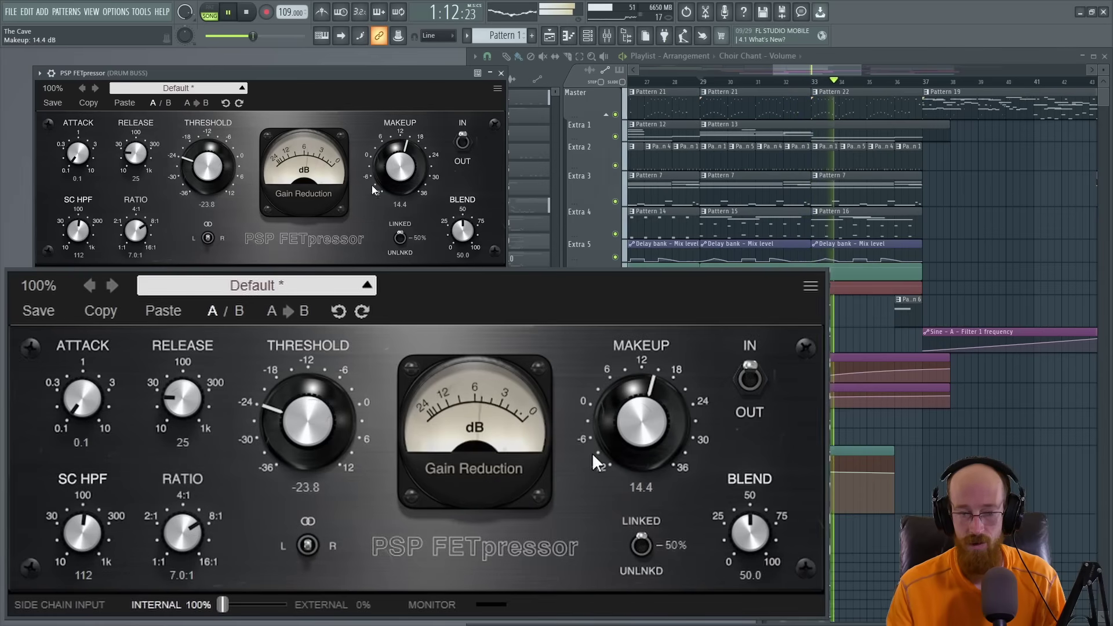
{"action": "key", "text": "space"}
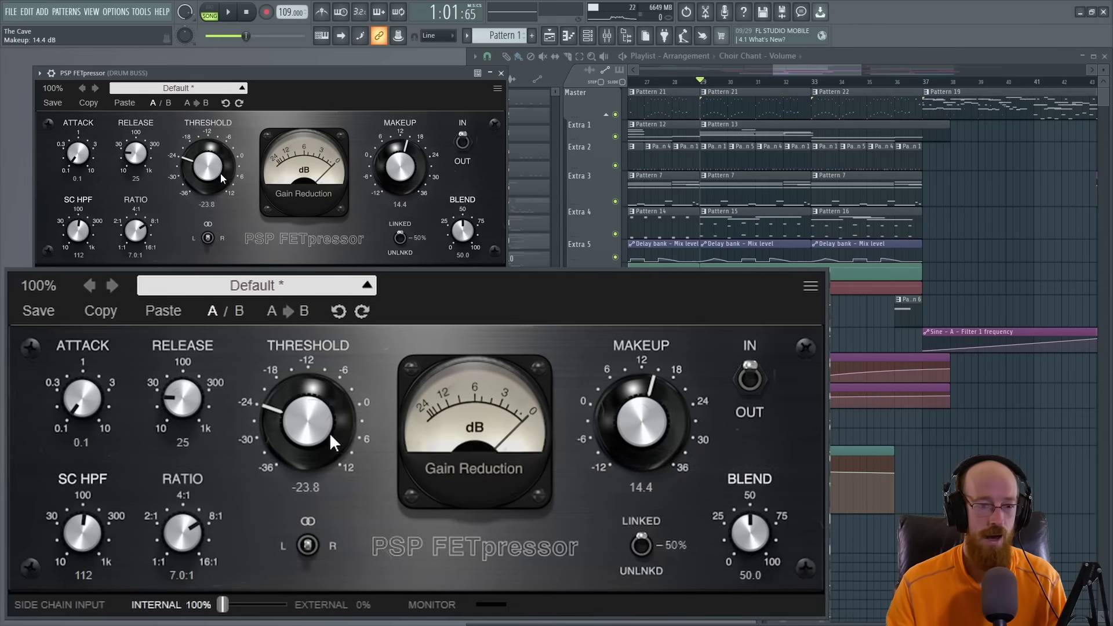
- Set the drum buss compressor to -6.5 dB threshold, 44 ms release, 1.0 ms attack and 3.8:1 ratio, and switch off its blend
{"action": "left_click_drag", "start_coordinate": [329, 432], "coordinate": [312, 294]}
{"action": "left_click_drag", "start_coordinate": [323, 406], "coordinate": [321, 380]}
{"action": "mouse_move", "coordinate": [179, 400]}
{"action": "left_mouse_down"}
{"action": "mouse_move", "coordinate": [172, 426]}
{"action": "mouse_move", "coordinate": [178, 384]}
{"action": "left_mouse_up"}
{"action": "left_click_drag", "start_coordinate": [89, 420], "coordinate": [79, 385]}
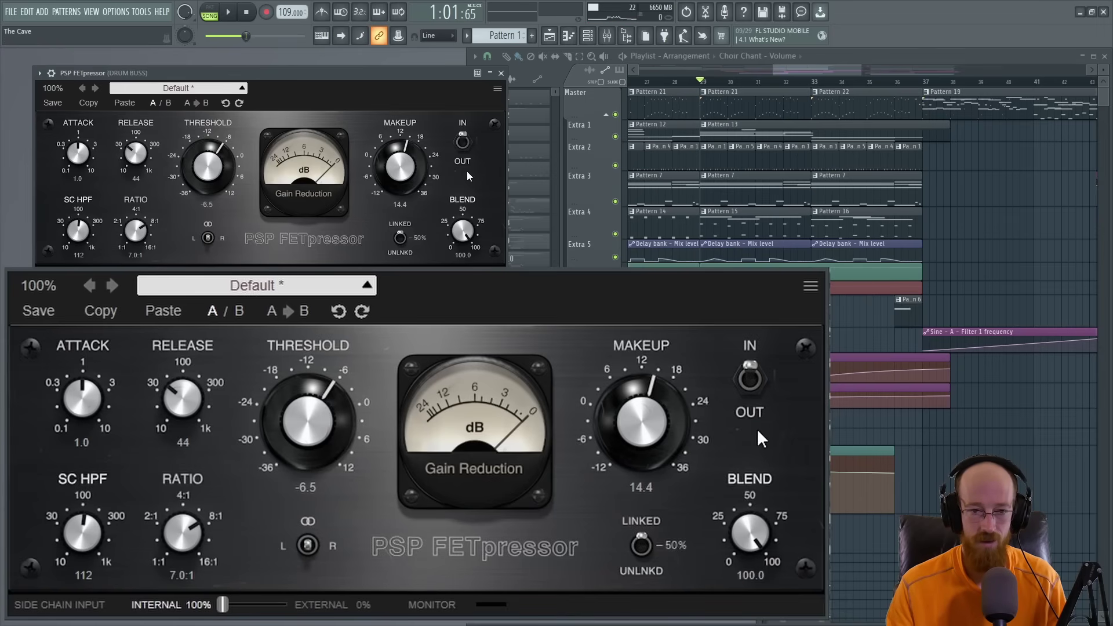
{"action": "left_click", "coordinate": [756, 479]}
{"action": "left_click_drag", "start_coordinate": [193, 549], "coordinate": [179, 552]}
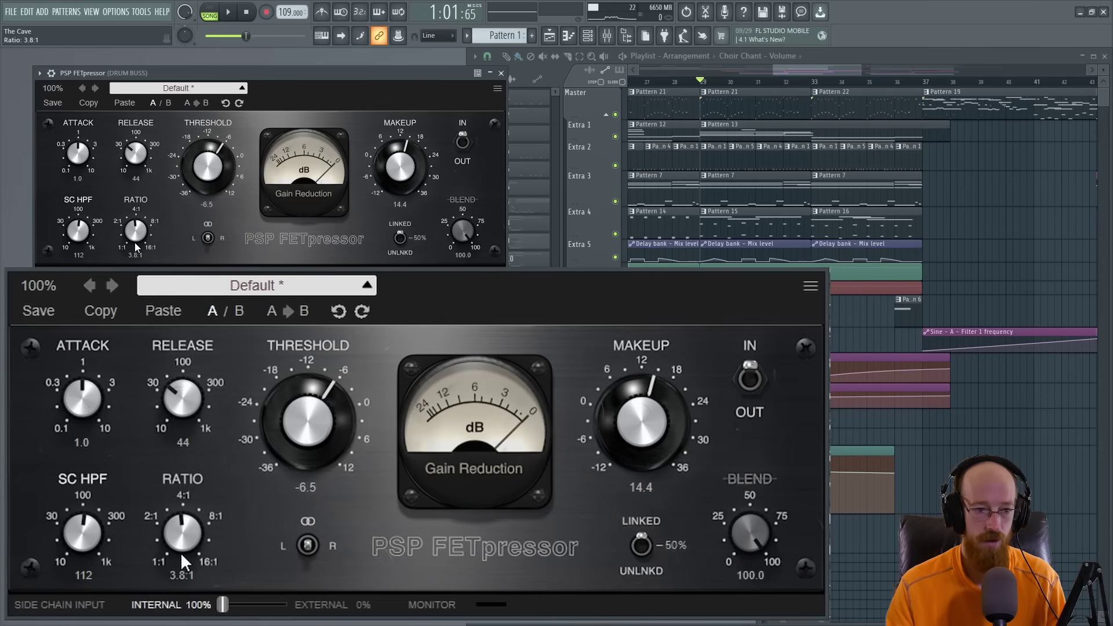
- Play the section from bar 29 and lower the drum buss compressor's makeup gain to 3.4 dB
{"action": "key", "text": "space"}
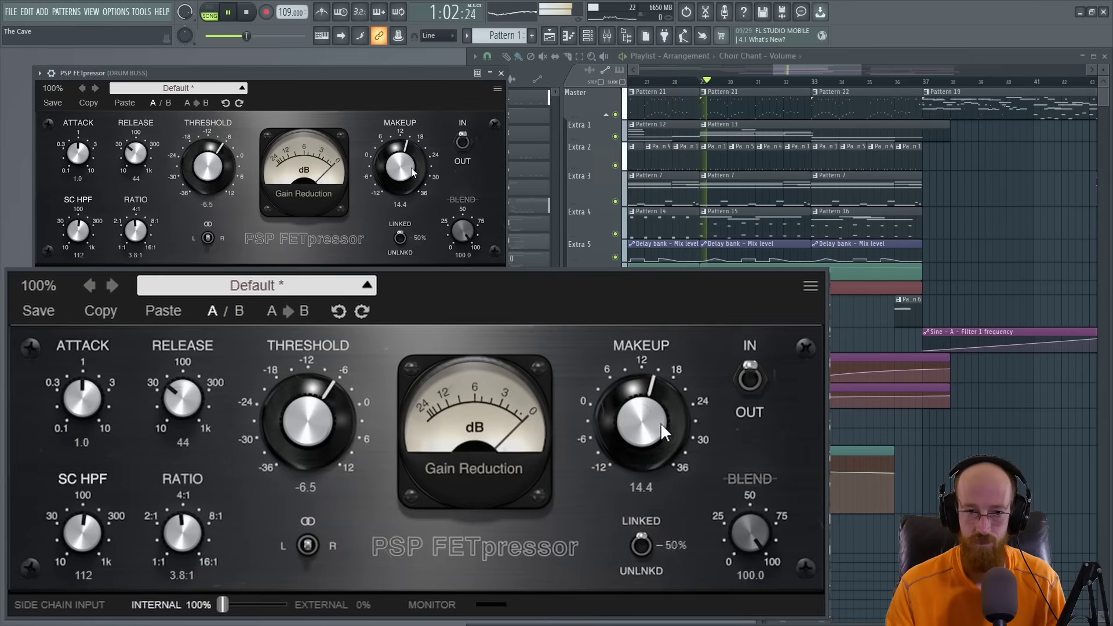
{"action": "left_click_drag", "start_coordinate": [661, 425], "coordinate": [651, 447]}
{"action": "scroll", "coordinate": [404, 196], "scroll_direction": "down", "scroll_amount": 5}
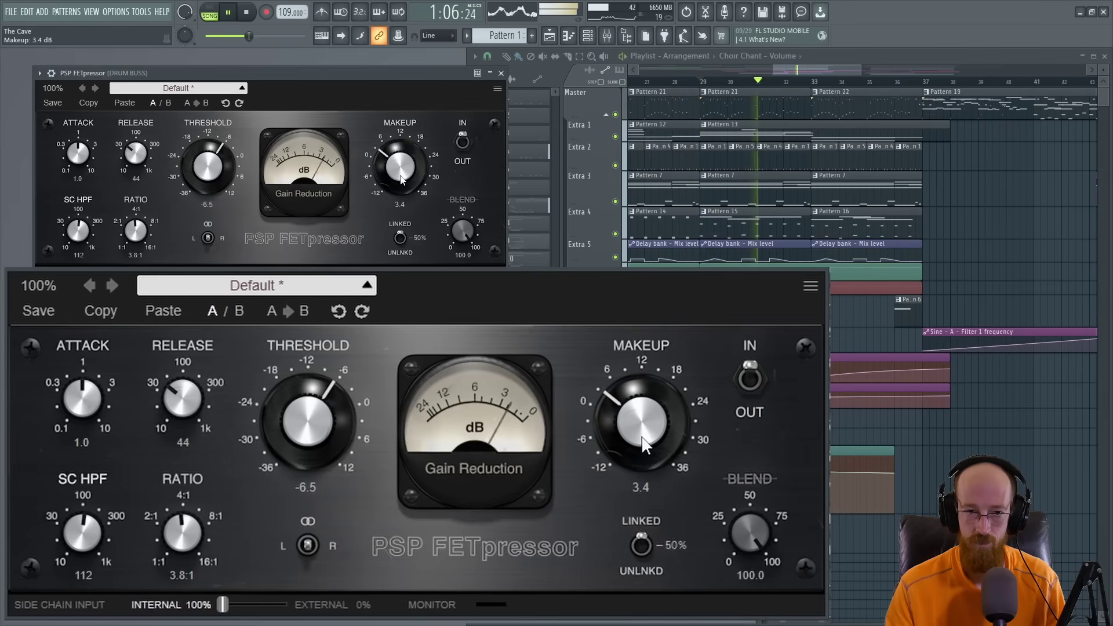
- Switch the drum buss compressor out and back in during playback to compare the sound, and stop the song
{"action": "left_click", "coordinate": [463, 143]}
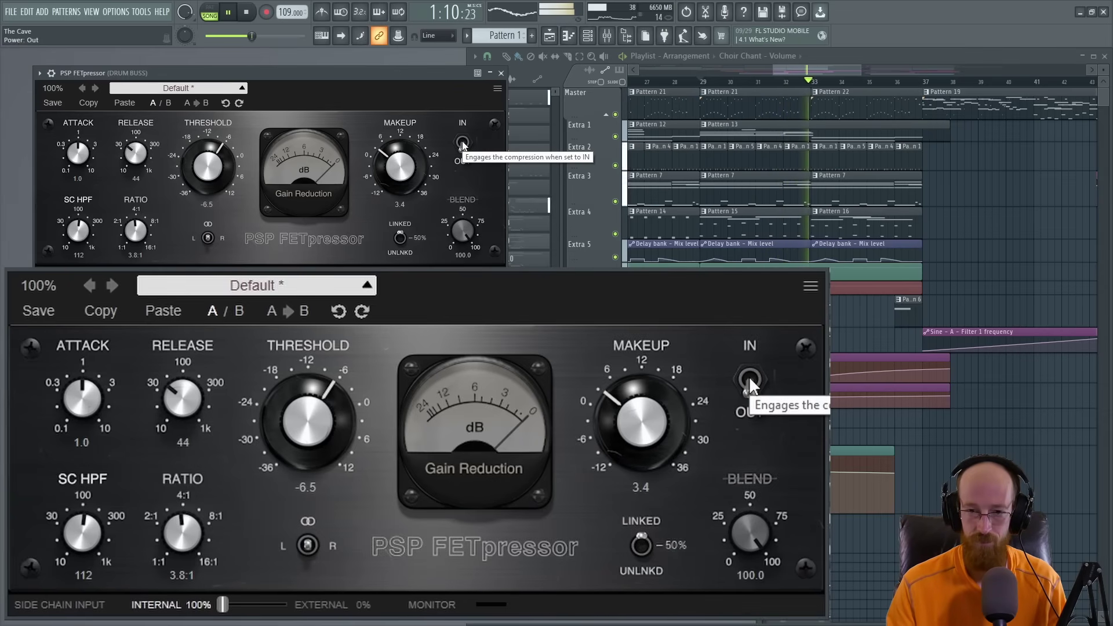
{"action": "left_click", "coordinate": [463, 143]}
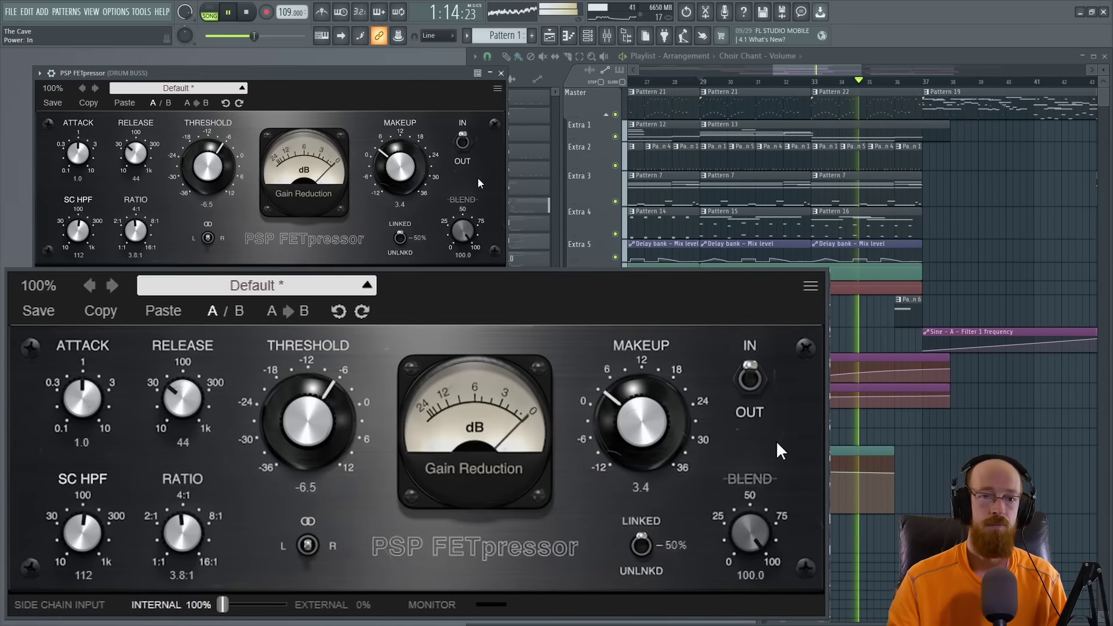
{"action": "key", "text": "space"}
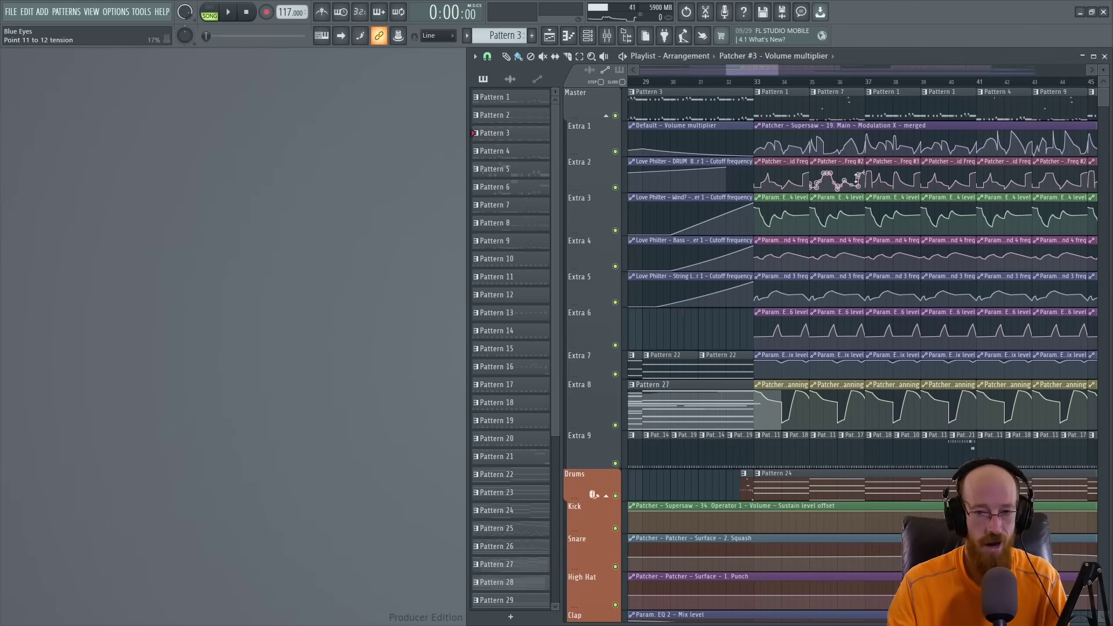
- Set the song position of Blue Eyes to about bar 33 and show the mixer
{"action": "scroll", "coordinate": [950, 149], "scroll_direction": "right", "scroll_amount": 2}
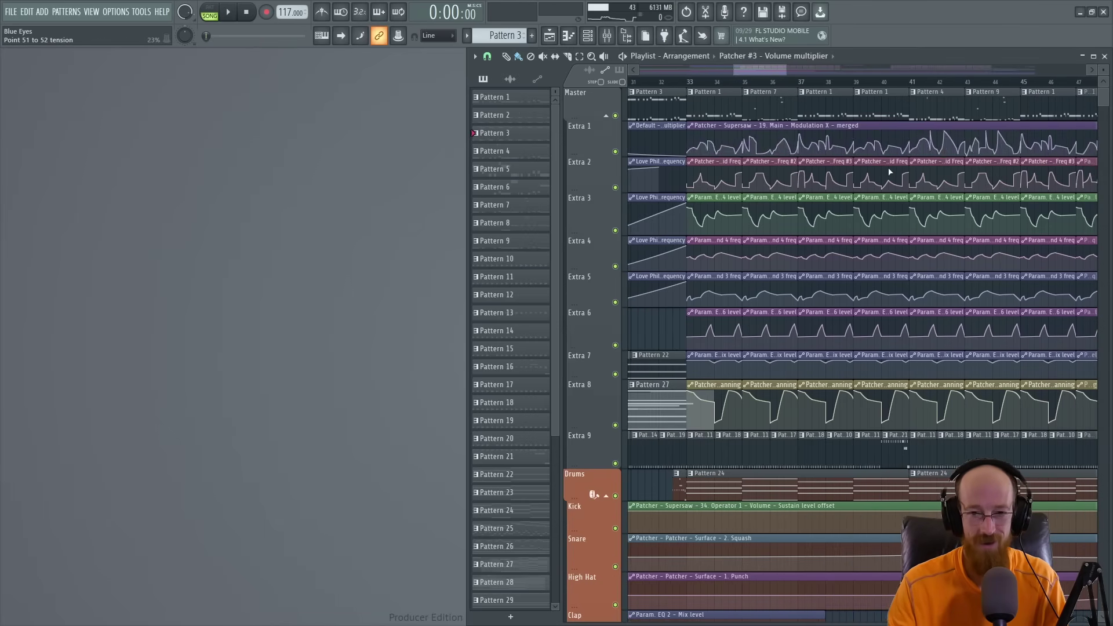
{"action": "left_click", "coordinate": [689, 82]}
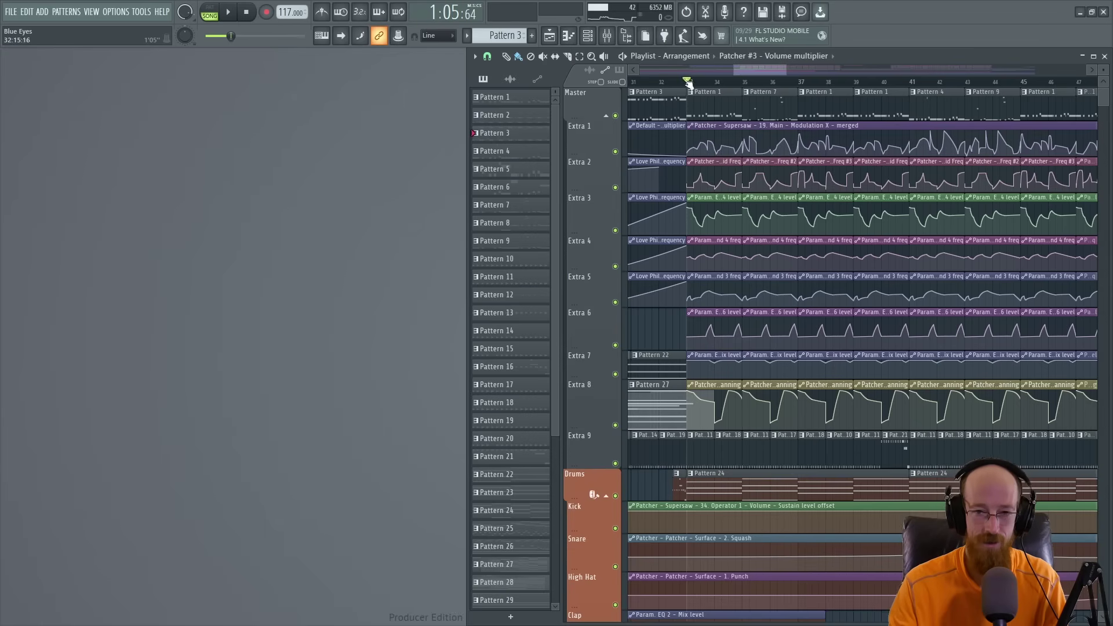
{"action": "key", "text": "F9"}
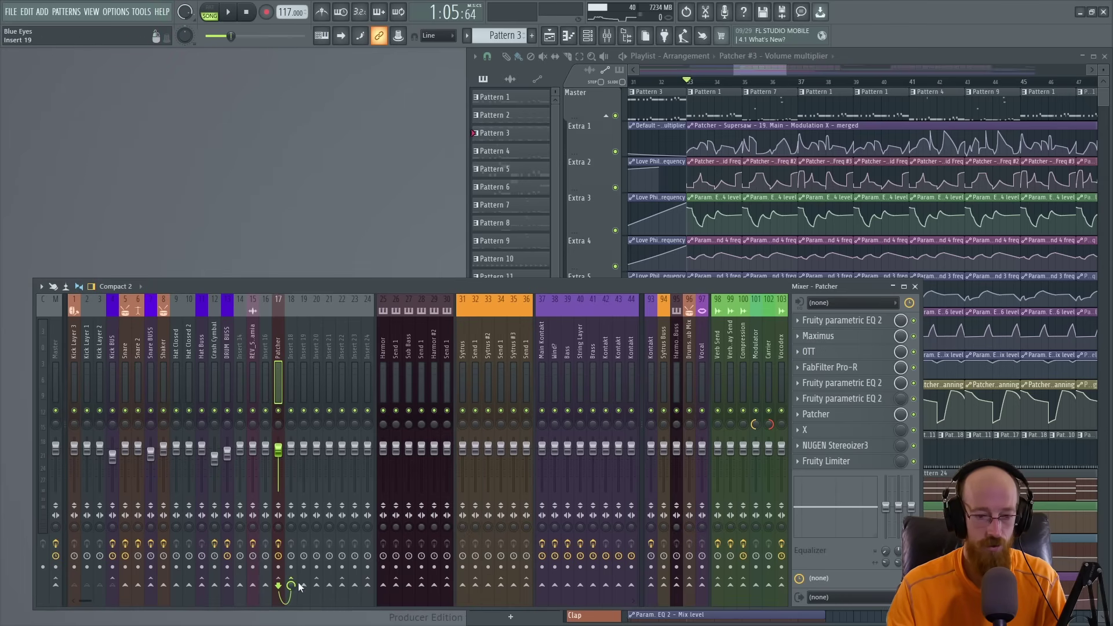
- Load PSP FETpressor into the second effect slot of mixer insert 18, searching for "fet", and move its window clear of the mixer
{"action": "left_click", "coordinate": [295, 356]}
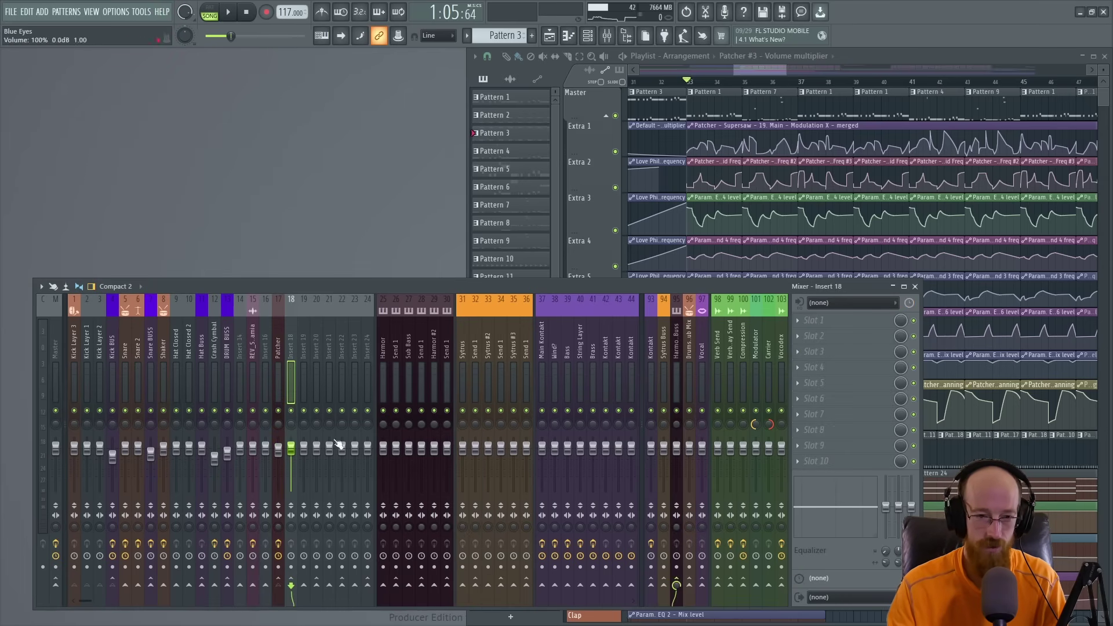
{"action": "left_click", "coordinate": [847, 336]}
{"action": "type", "text": "fet"}
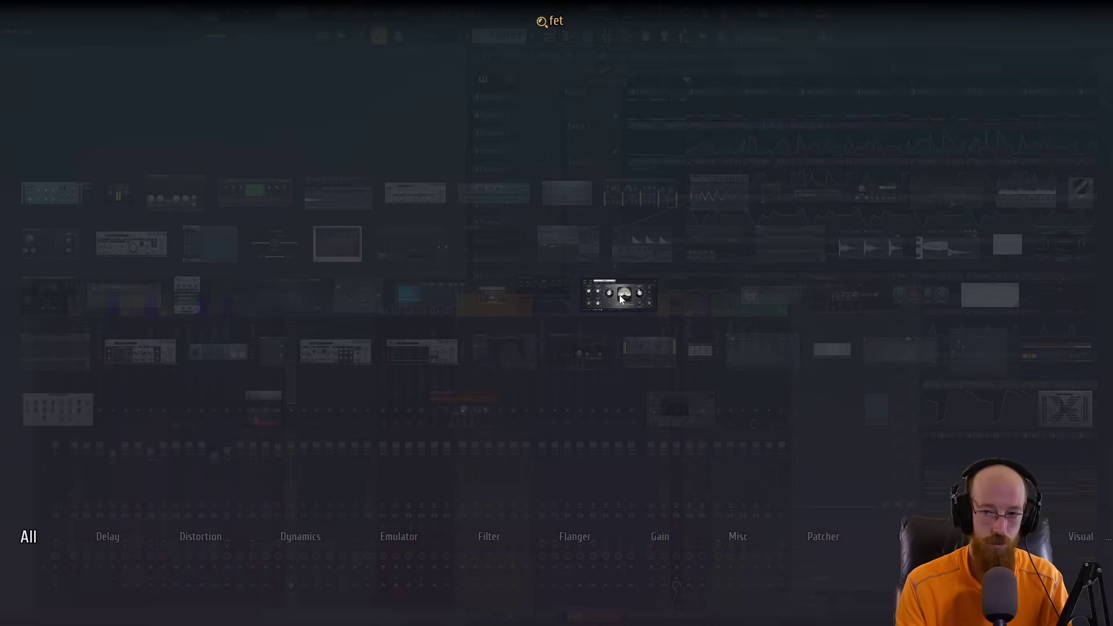
{"action": "left_click", "coordinate": [619, 294]}
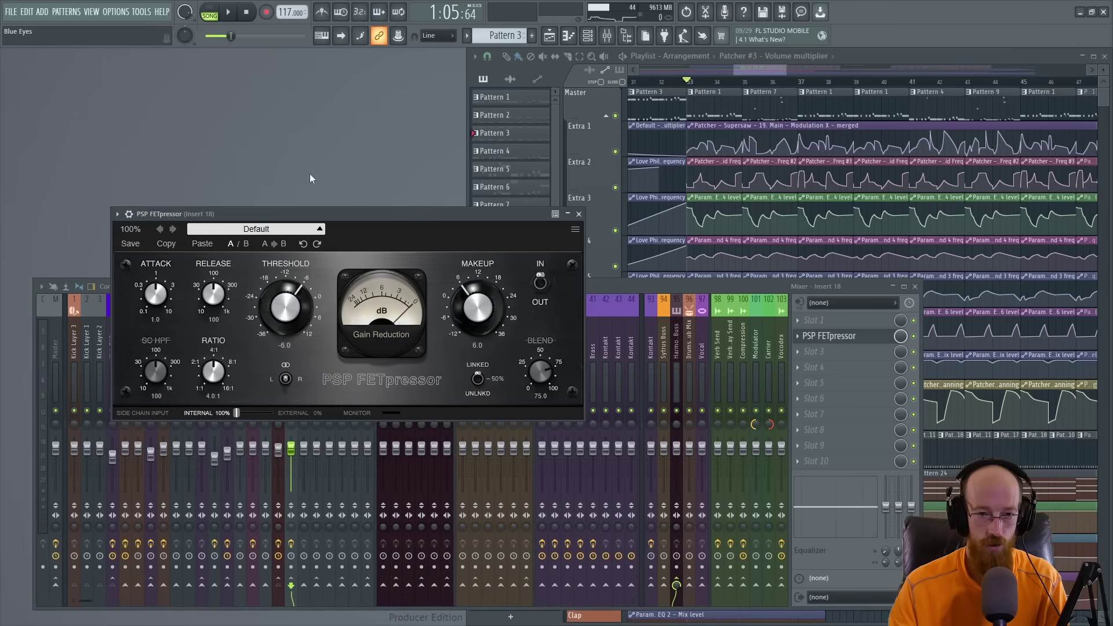
{"action": "left_click_drag", "start_coordinate": [367, 216], "coordinate": [282, 74]}
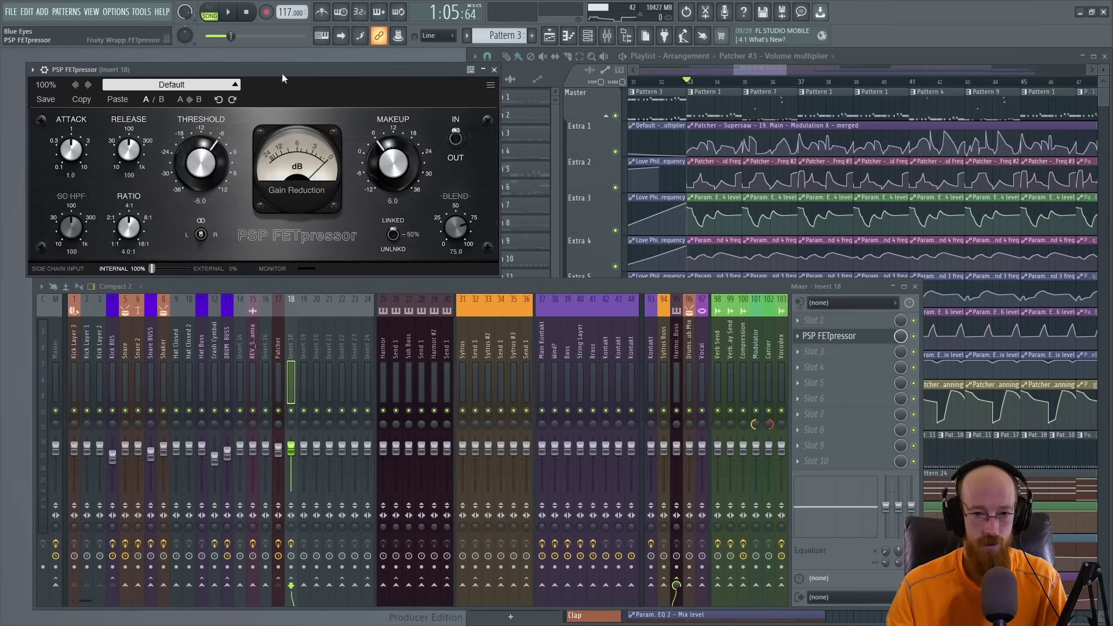
- Bypass the compressor on insert 18 and play Blue Eyes from about bar 33 to hear the unprocessed sound
{"action": "left_click", "coordinate": [447, 144]}
{"action": "left_click_drag", "start_coordinate": [344, 72], "coordinate": [334, 64]}
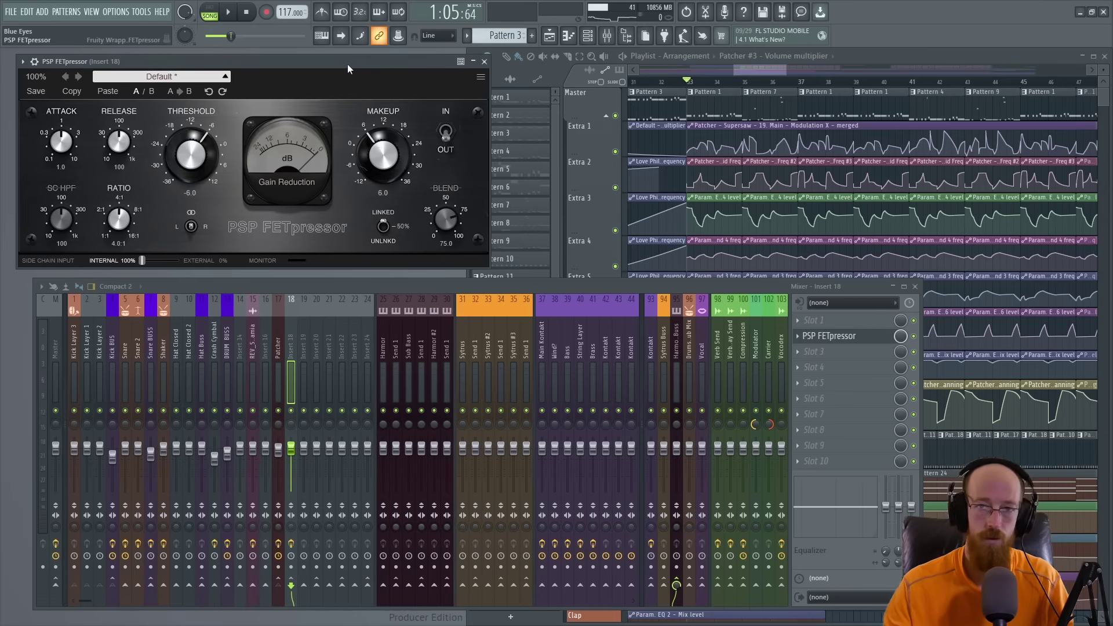
{"action": "key", "text": "space"}
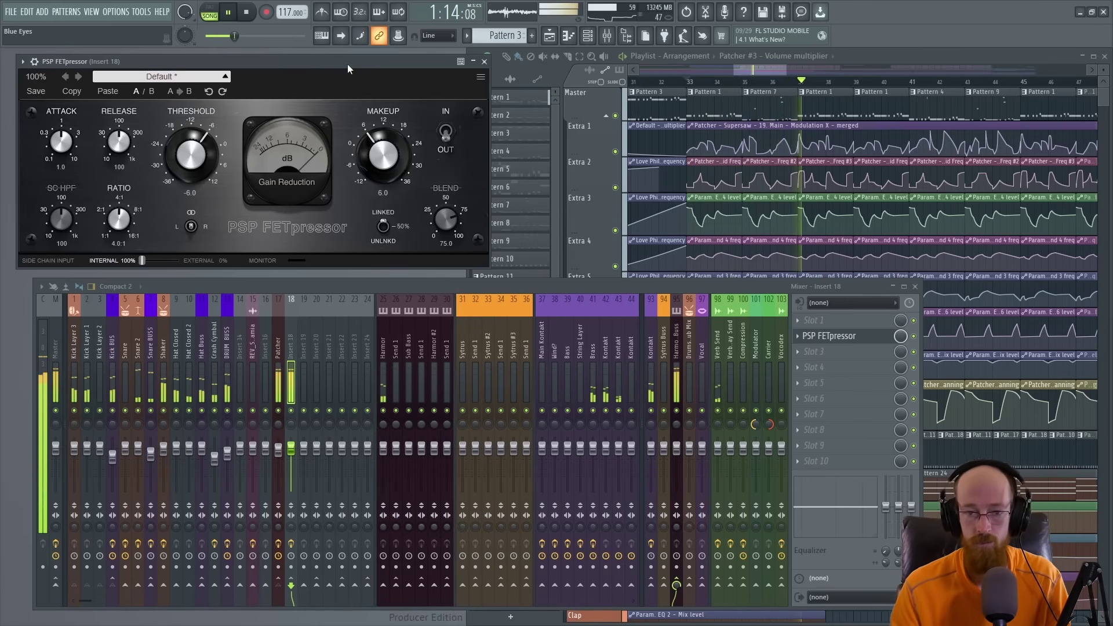
{"action": "key", "text": "space"}
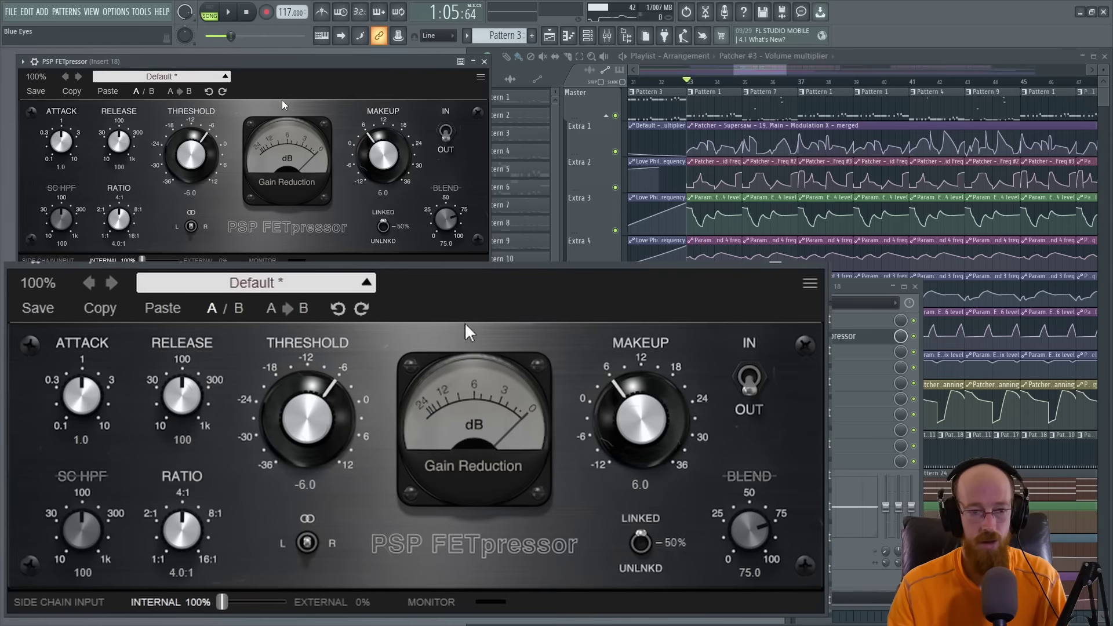
- Set the insert 18 compressor's threshold to -24.0 dB, attack to 0.2 ms and release to 90 ms
{"action": "mouse_move", "coordinate": [430, 372]}
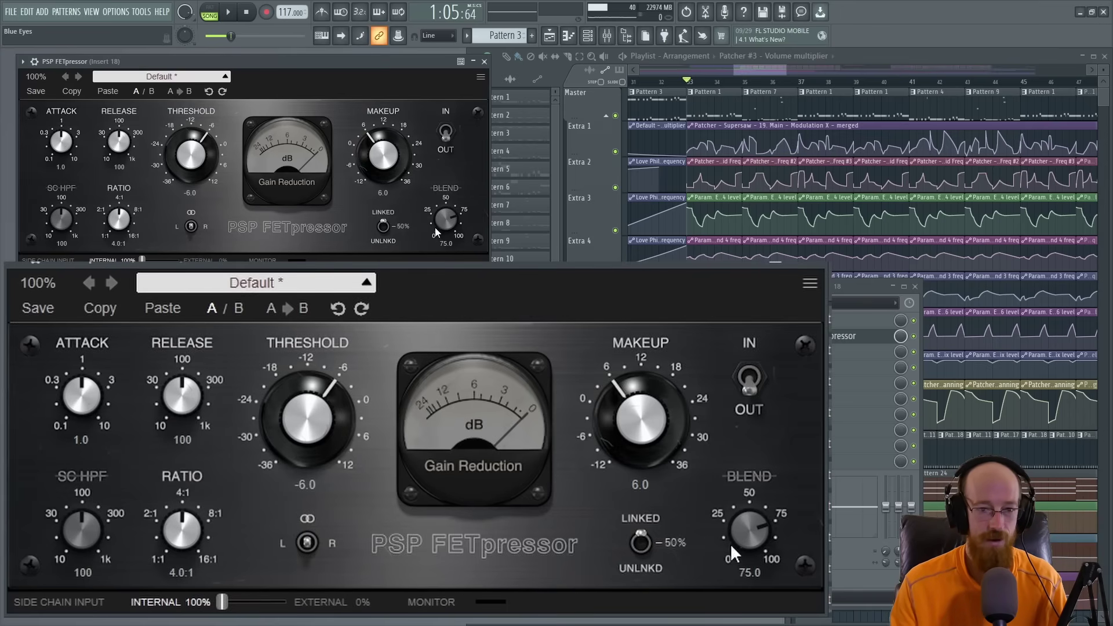
{"action": "left_click_drag", "start_coordinate": [315, 428], "coordinate": [307, 542]}
{"action": "left_click_drag", "start_coordinate": [79, 394], "coordinate": [70, 469]}
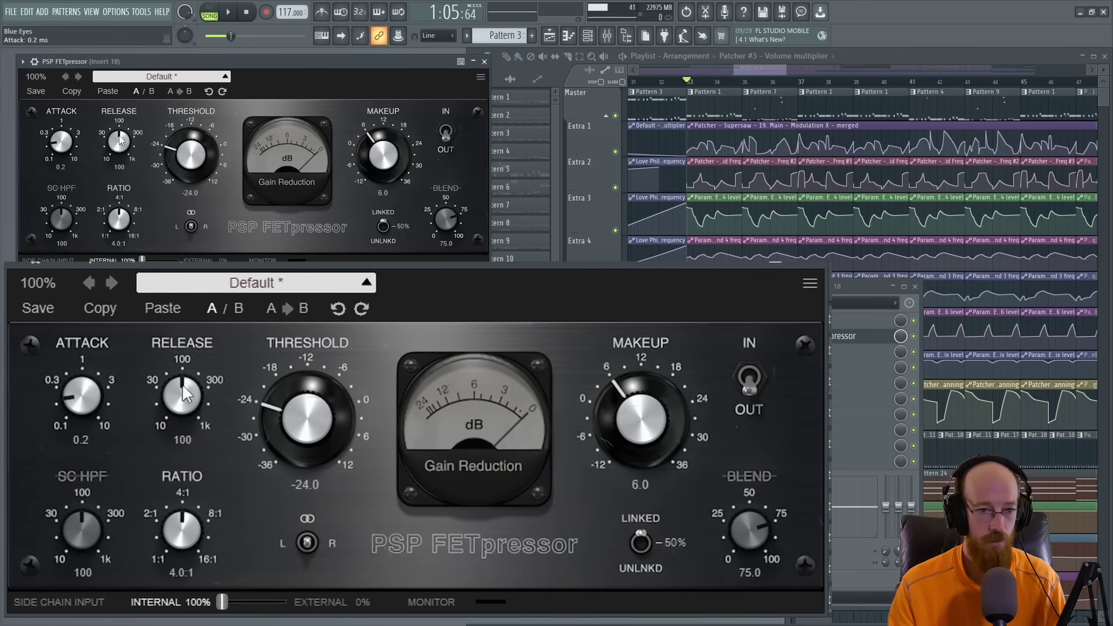
{"action": "mouse_move", "coordinate": [183, 395]}
{"action": "left_mouse_down"}
{"action": "mouse_move", "coordinate": [179, 429]}
{"action": "mouse_move", "coordinate": [182, 366]}
{"action": "mouse_move", "coordinate": [183, 385]}
{"action": "left_mouse_up"}
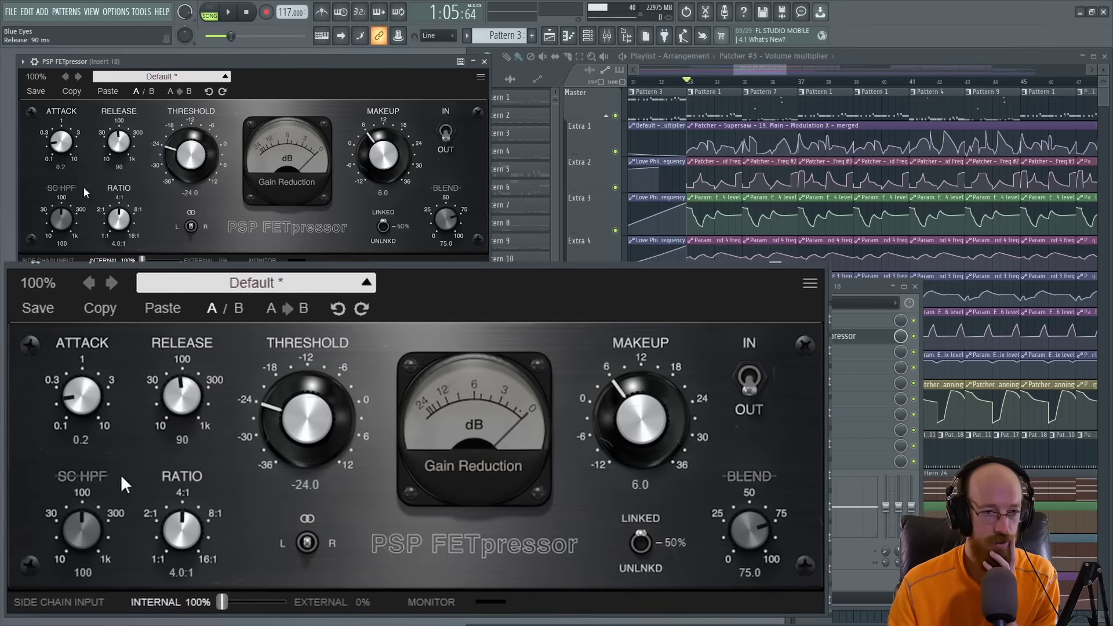
- Turn on the insert 18 compressor's sidechain high-pass filter at 65 Hz and set its makeup gain to 11.6 dB
{"action": "left_click", "coordinate": [81, 476]}
{"action": "mouse_move", "coordinate": [90, 529]}
{"action": "left_mouse_down"}
{"action": "mouse_move", "coordinate": [74, 558]}
{"action": "mouse_move", "coordinate": [158, 505]}
{"action": "mouse_move", "coordinate": [84, 537]}
{"action": "left_mouse_up"}
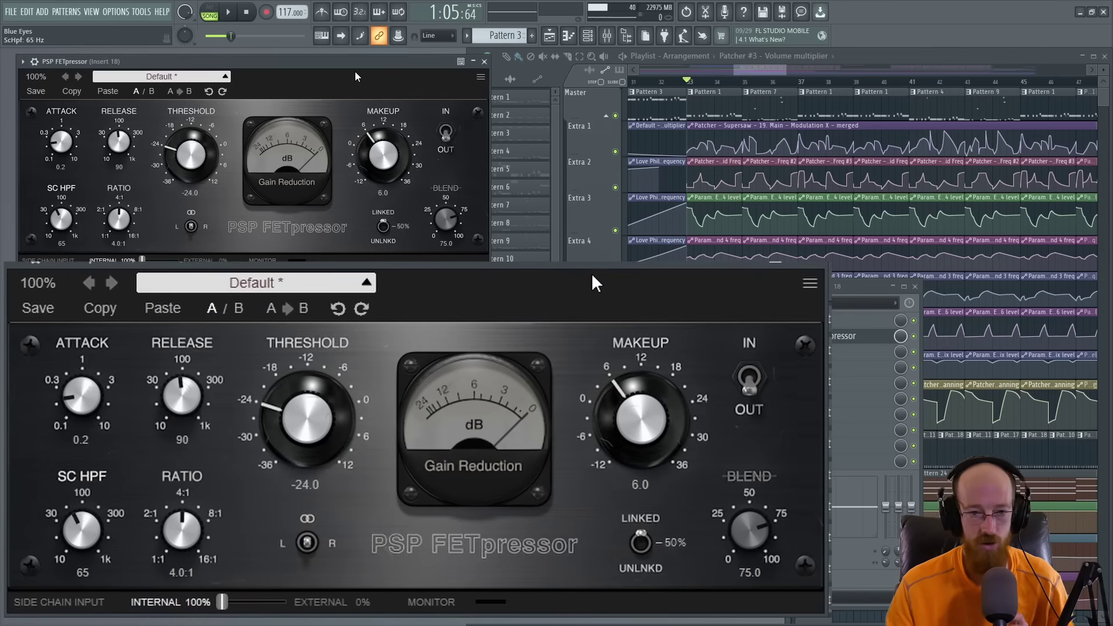
{"action": "key", "text": "space"}
{"action": "left_click_drag", "start_coordinate": [596, 365], "coordinate": [649, 411]}
{"action": "key", "text": "space"}
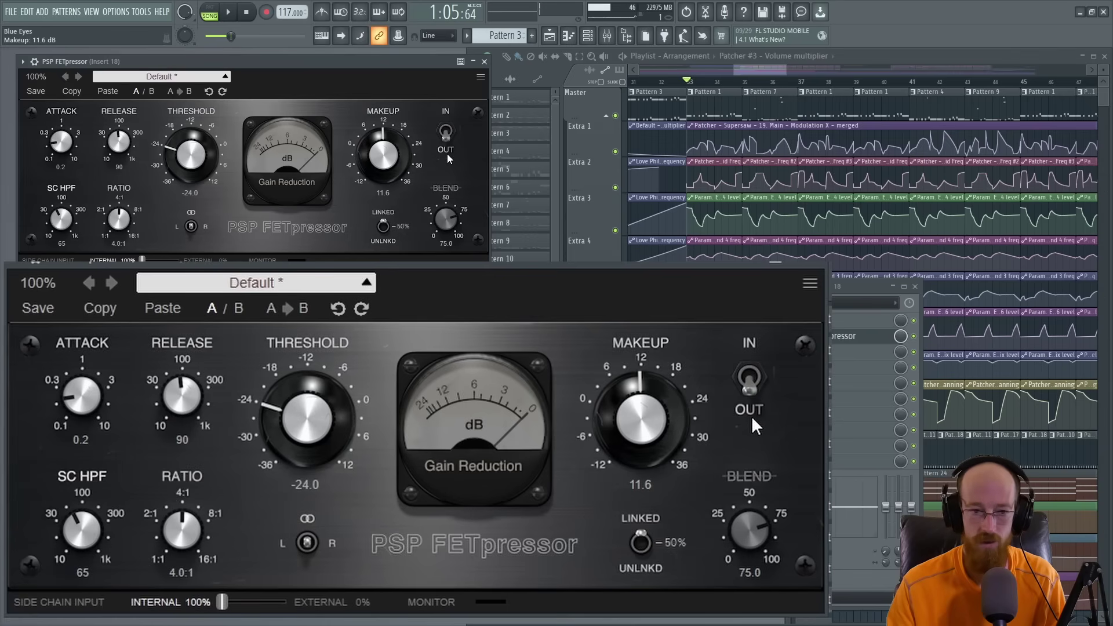
- Engage the compressor and play the song while setting makeup gain to 20.3 dB and the sidechain high-pass filter to 102 Hz
{"action": "left_click", "coordinate": [751, 384]}
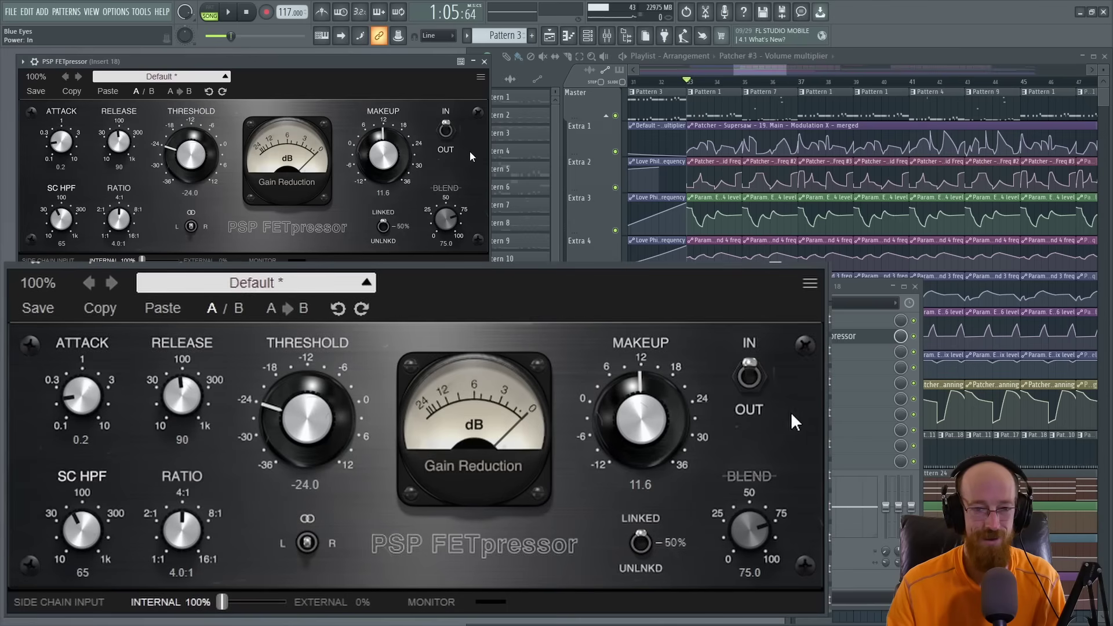
{"action": "key", "text": "space"}
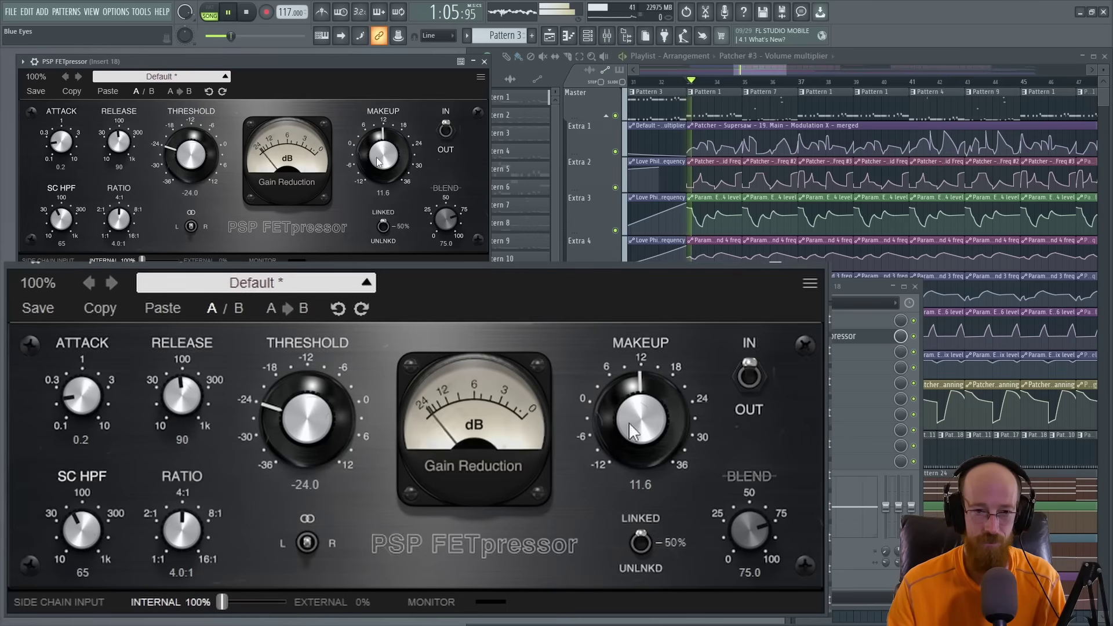
{"action": "left_click_drag", "start_coordinate": [377, 158], "coordinate": [380, 124]}
{"action": "scroll", "coordinate": [379, 147], "scroll_direction": "up", "scroll_amount": 1}
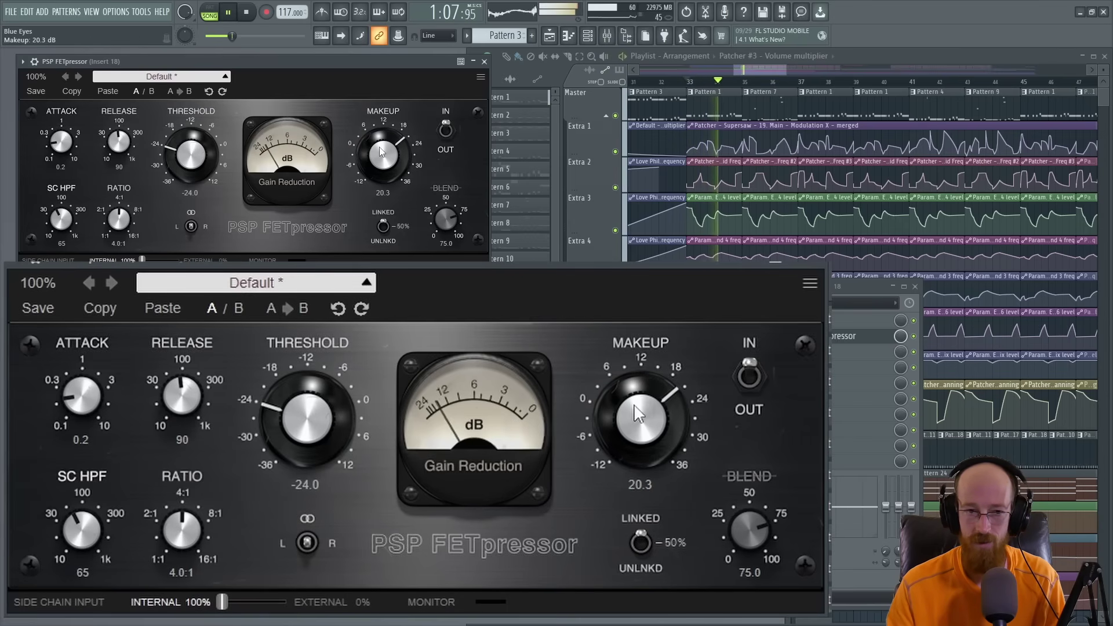
{"action": "left_click_drag", "start_coordinate": [61, 219], "coordinate": [61, 209]}
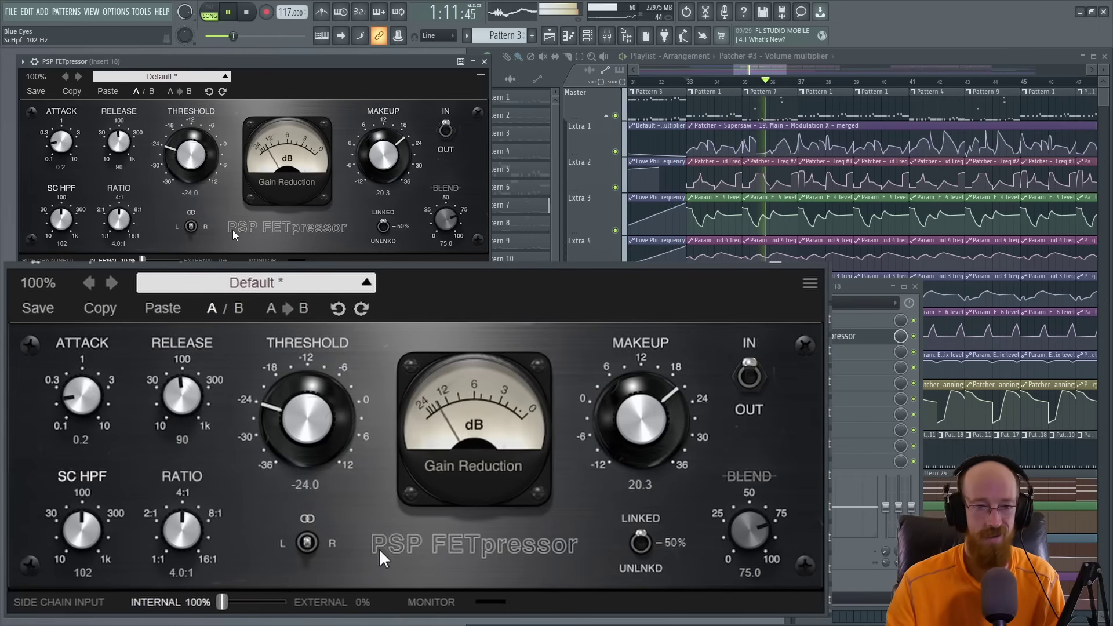
{"action": "key", "text": "space"}
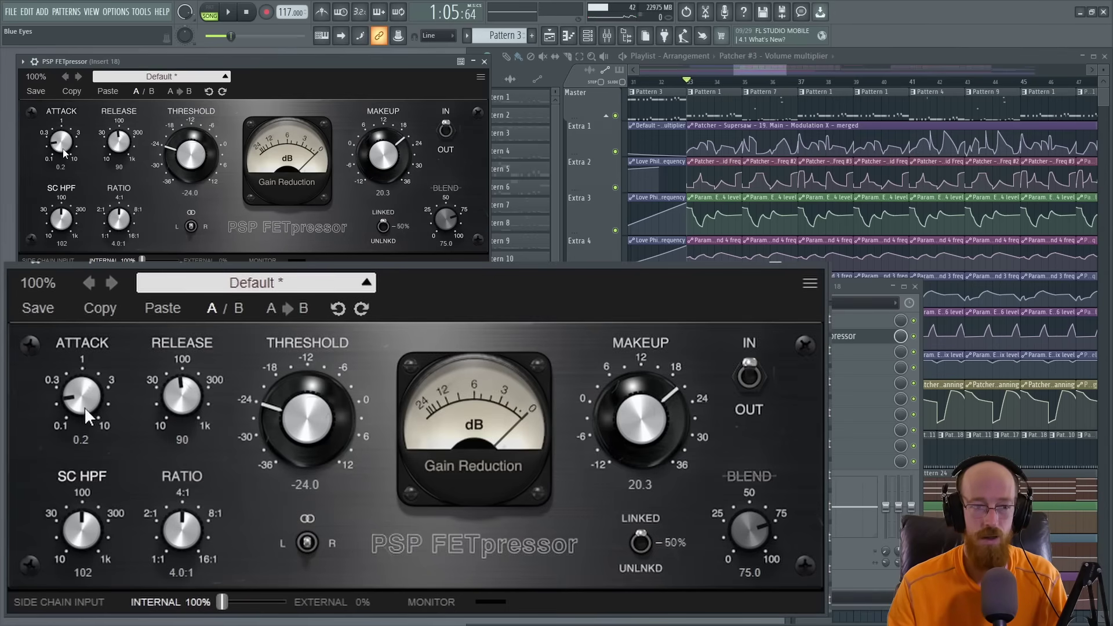
- Set the release to 10 ms and try attack times from 0.1 to 6.5 ms during playback, ending at 0.5 ms
{"action": "left_click_drag", "start_coordinate": [86, 416], "coordinate": [87, 457]}
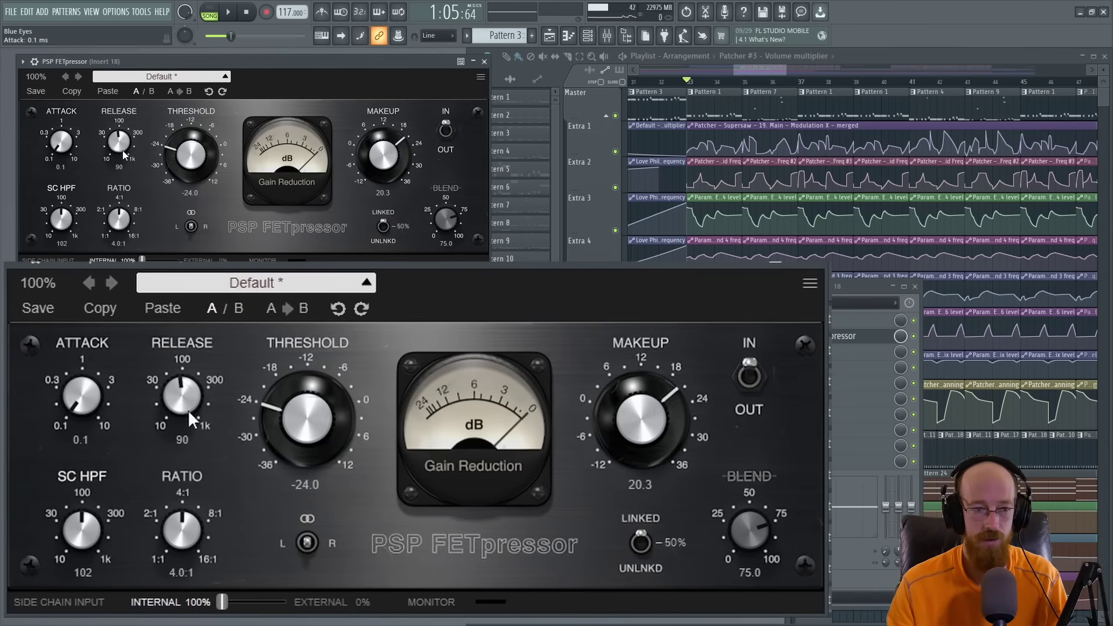
{"action": "left_click_drag", "start_coordinate": [188, 409], "coordinate": [204, 575]}
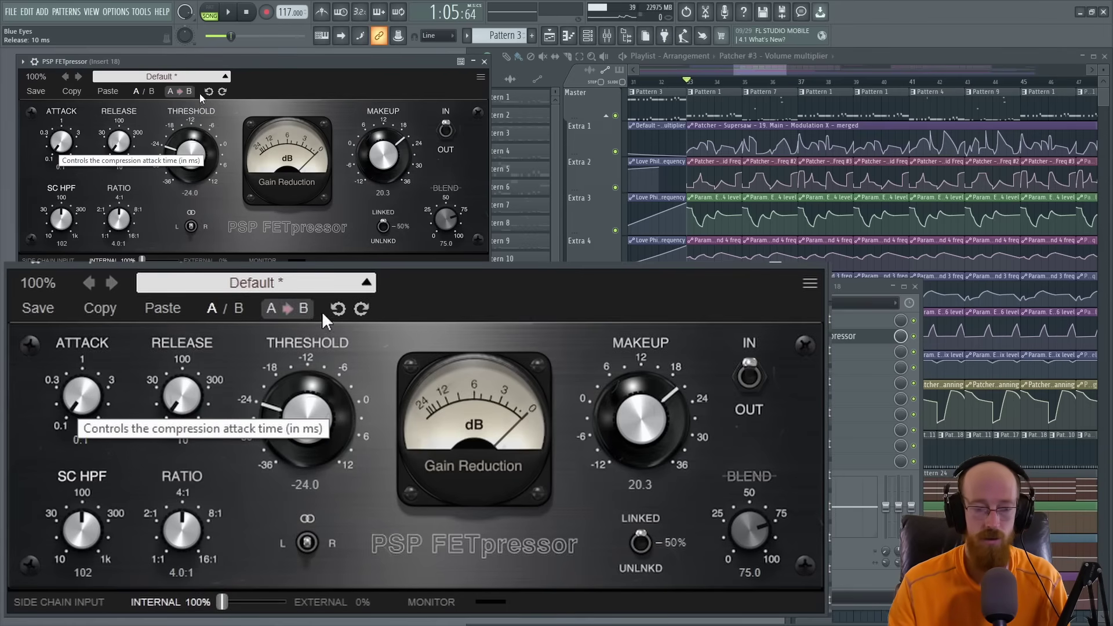
{"action": "key", "text": "space"}
{"action": "left_click_drag", "start_coordinate": [85, 417], "coordinate": [86, 348]}
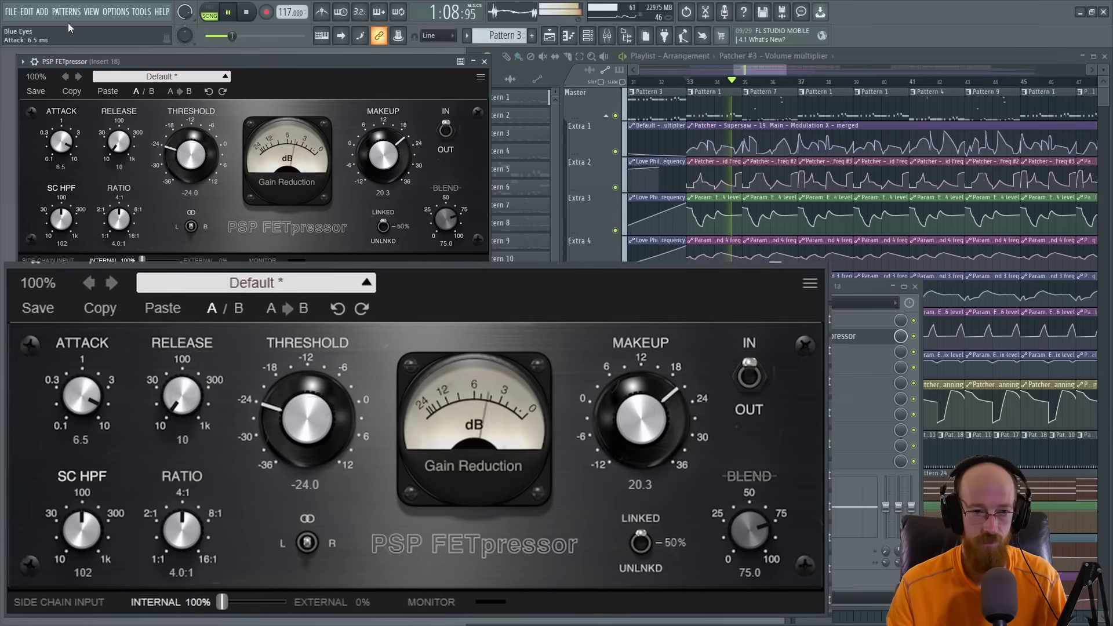
{"action": "left_click_drag", "start_coordinate": [60, 137], "coordinate": [61, 90]}
{"action": "key", "text": "space"}
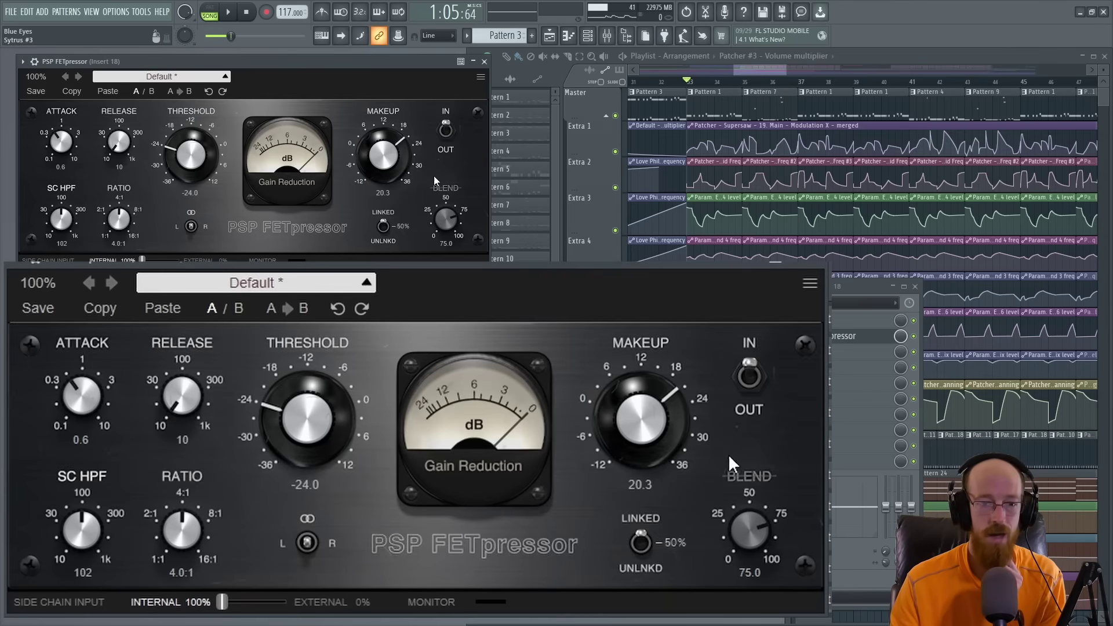
{"action": "scroll", "coordinate": [84, 396], "scroll_direction": "down", "scroll_amount": 1}
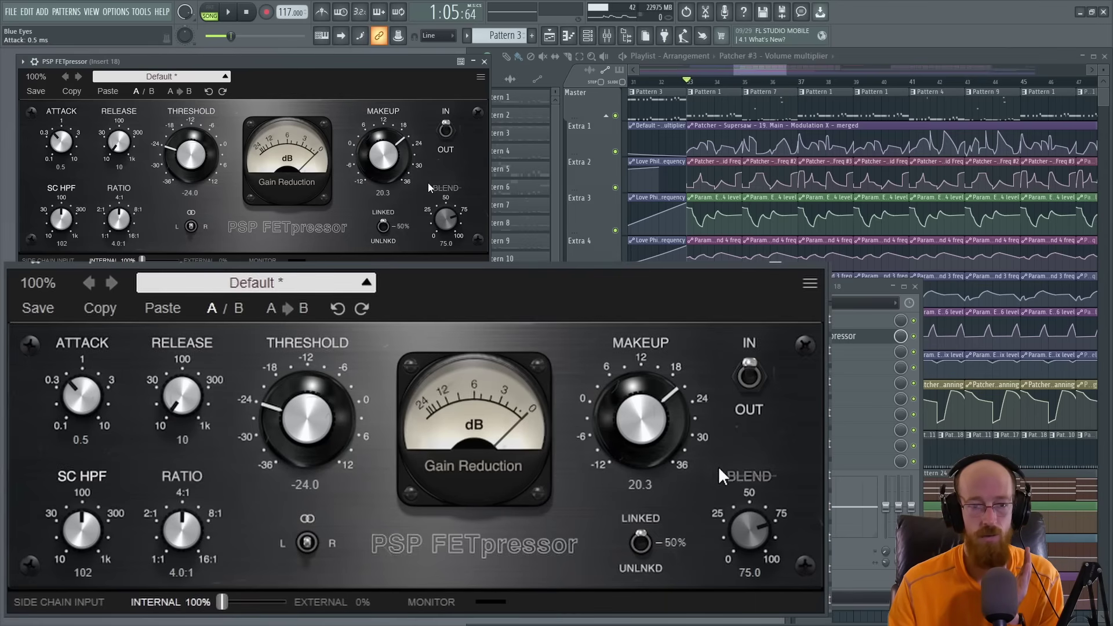
- Enable the compressor's blend, compare 100% with 0% during playback, and settle on a 7.6% blend
{"action": "left_click", "coordinate": [753, 476]}
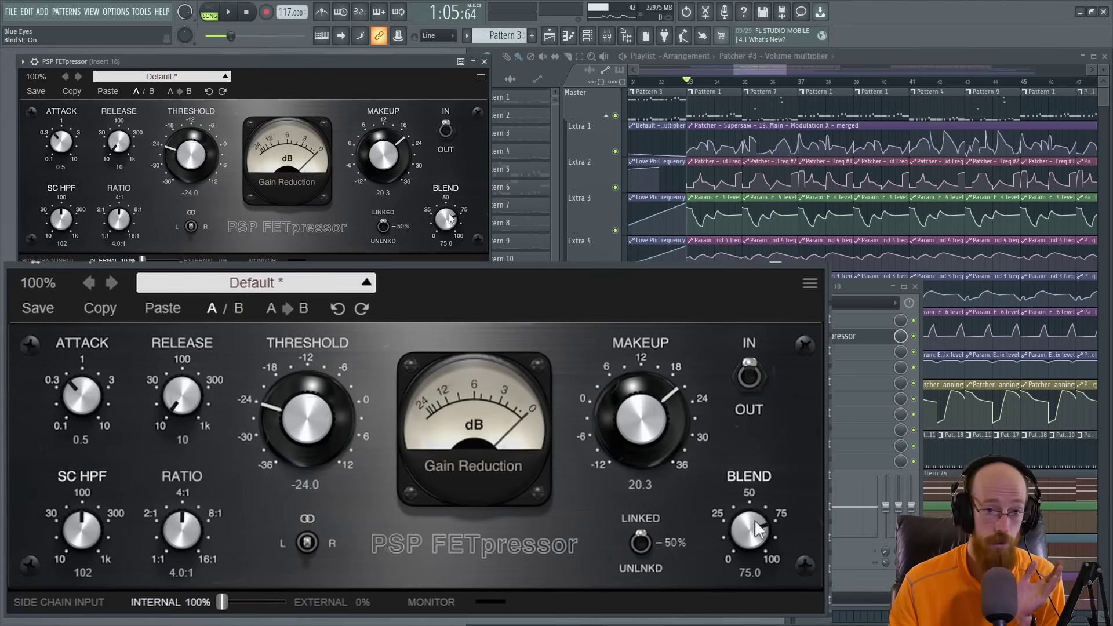
{"action": "scroll", "coordinate": [755, 544], "scroll_direction": "up", "scroll_amount": 5}
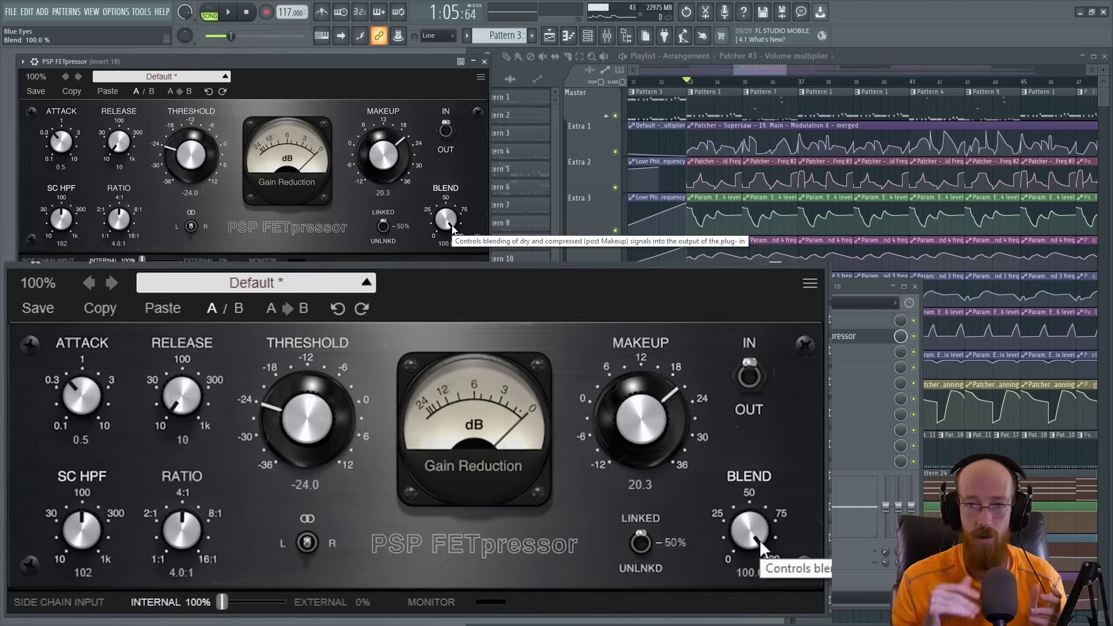
{"action": "key", "text": "space"}
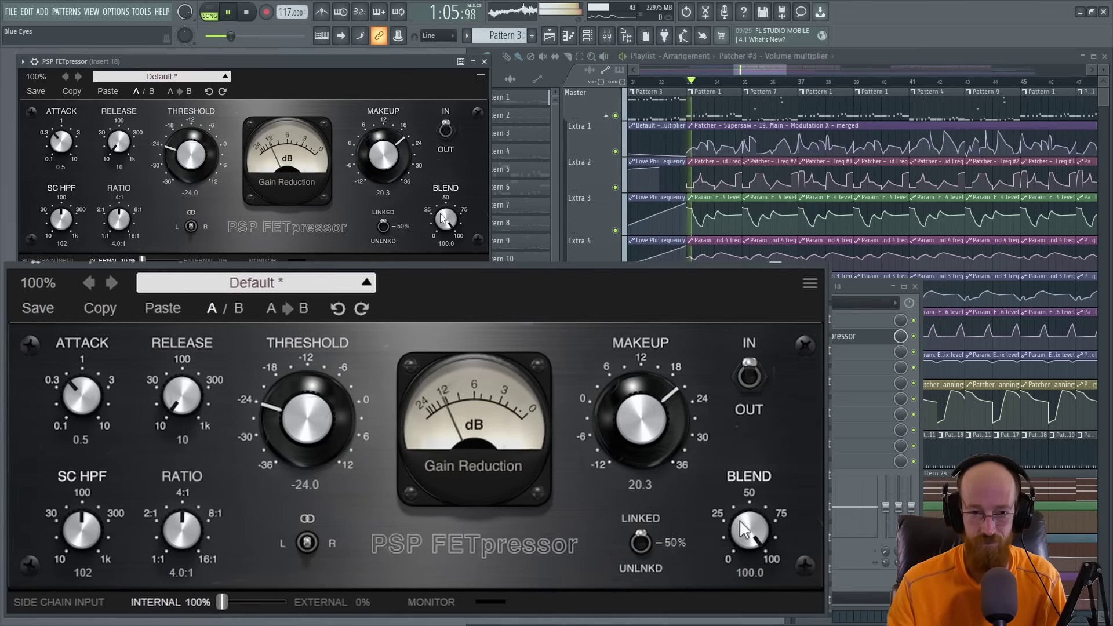
{"action": "left_click_drag", "start_coordinate": [744, 528], "coordinate": [737, 571]}
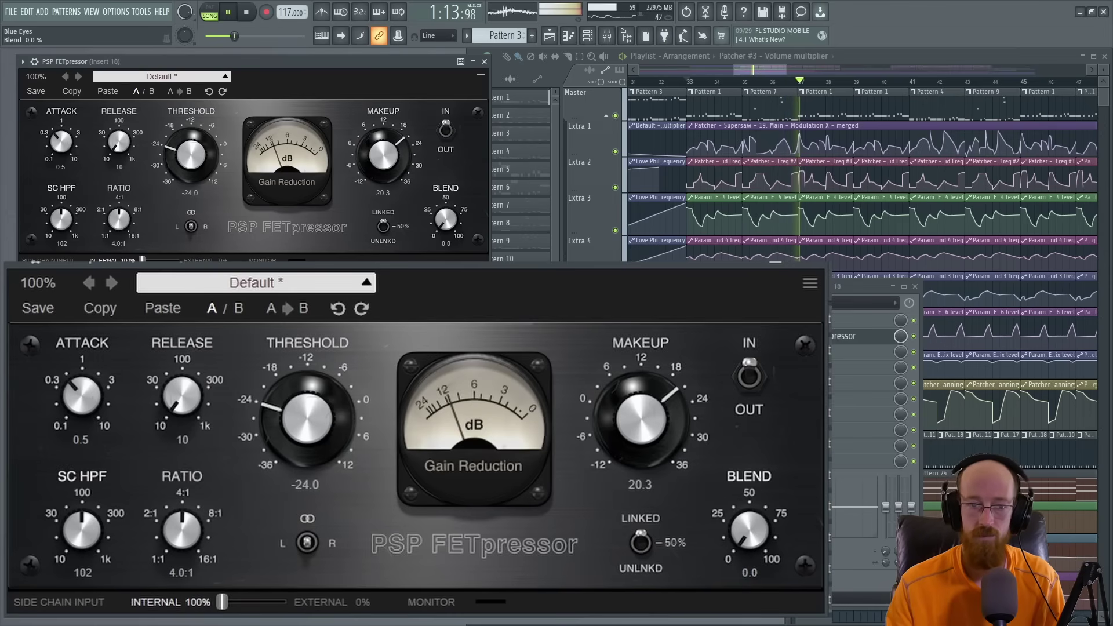
{"action": "key", "text": "space"}
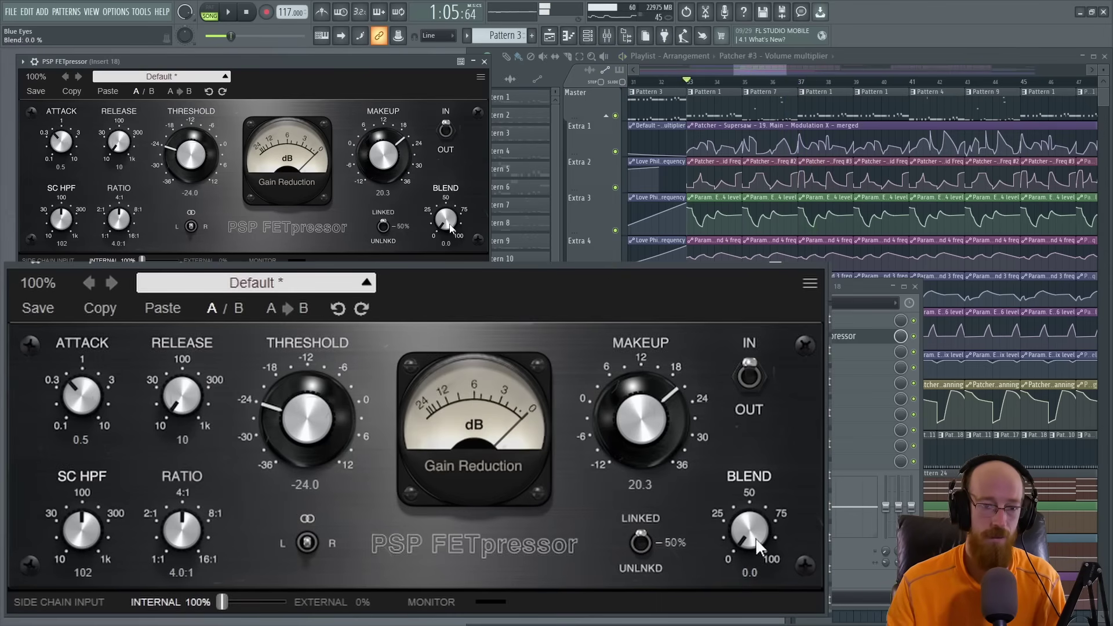
{"action": "left_click_drag", "start_coordinate": [756, 537], "coordinate": [727, 463]}
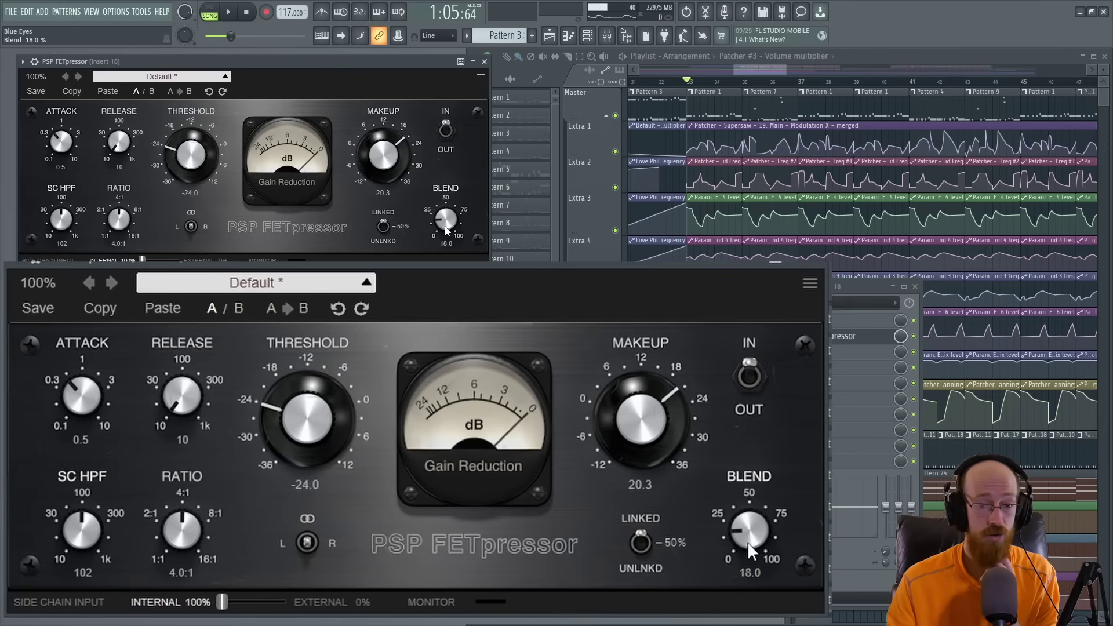
{"action": "left_click_drag", "start_coordinate": [445, 230], "coordinate": [446, 244]}
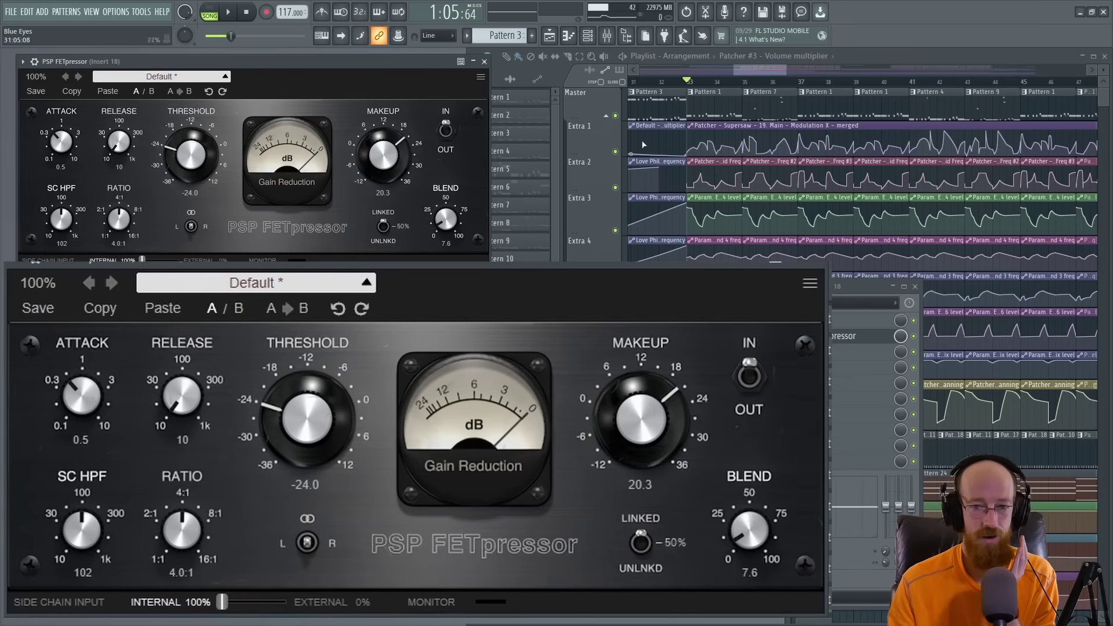
- Set the song position of Chug Chug to about bar 29 and play the mix from there without the compressor
{"action": "mouse_move", "coordinate": [737, 134]}
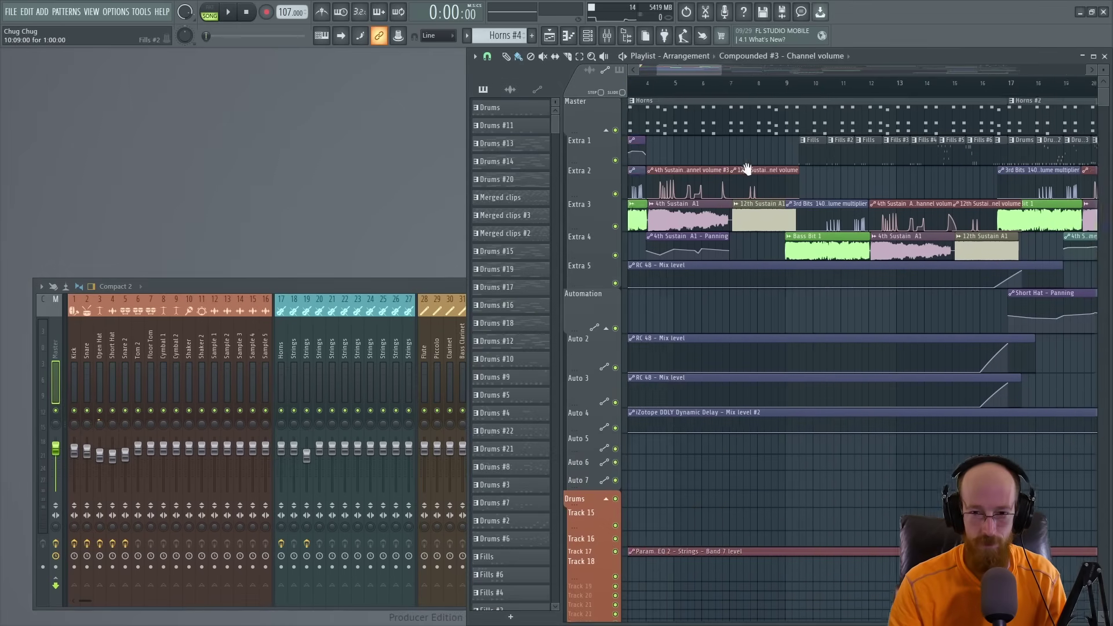
{"action": "scroll", "coordinate": [747, 169], "scroll_direction": "right", "scroll_amount": 10}
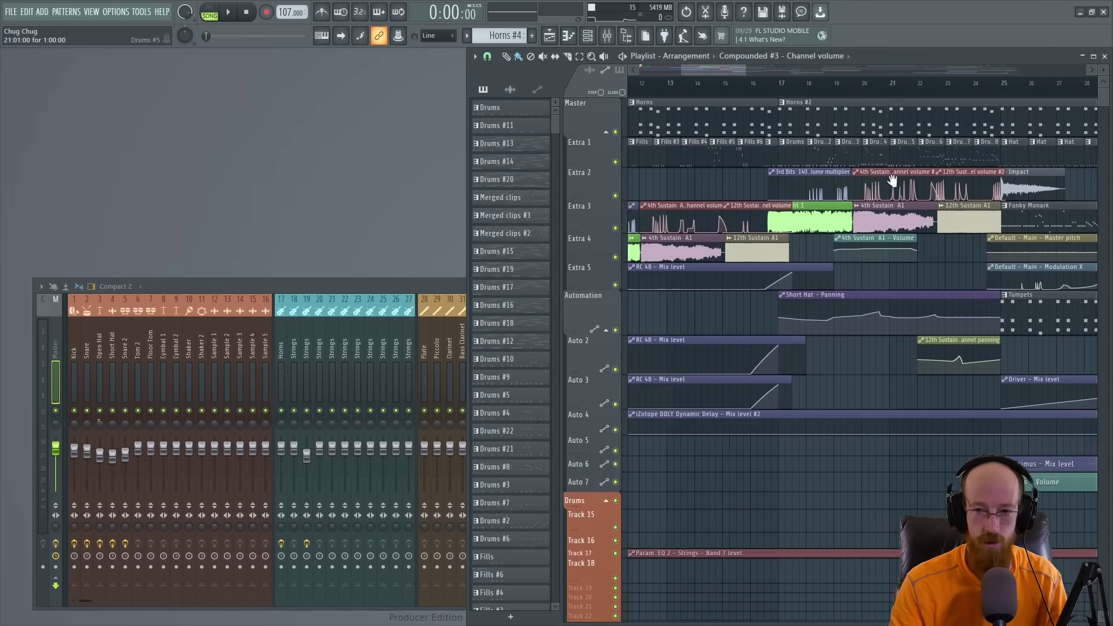
{"action": "scroll", "coordinate": [827, 187], "scroll_direction": "left", "scroll_amount": 2}
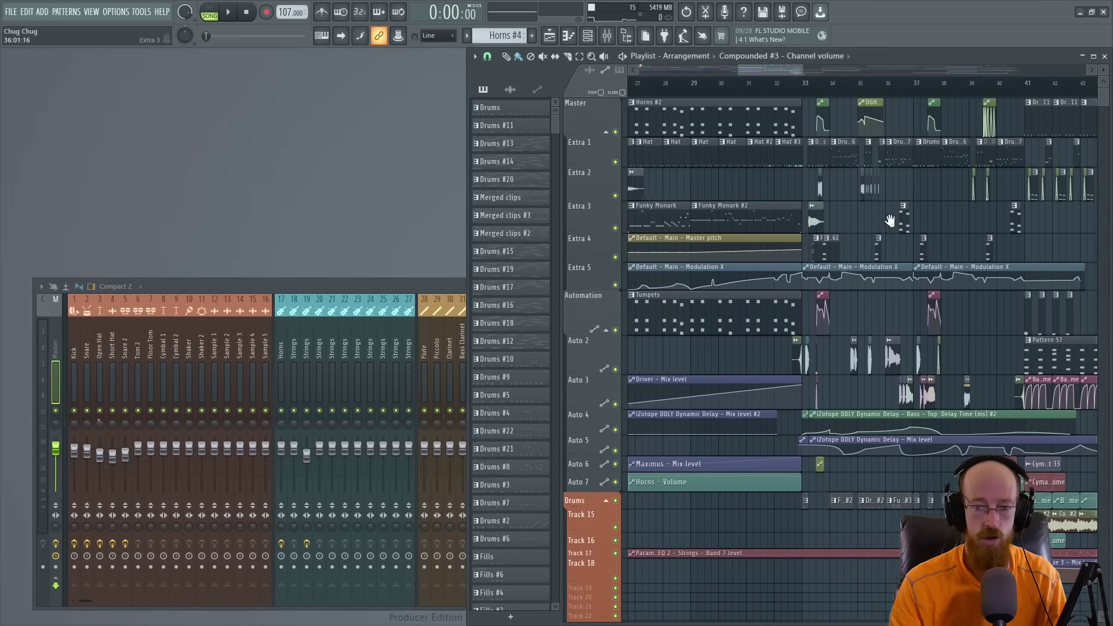
{"action": "left_click", "coordinate": [443, 287]}
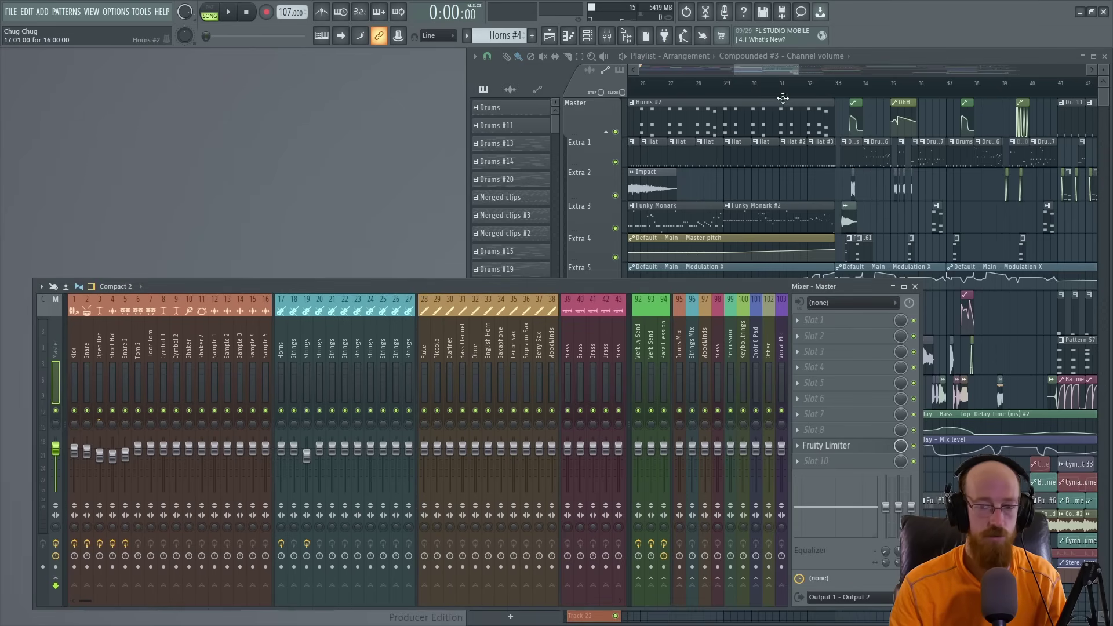
{"action": "left_click", "coordinate": [726, 88]}
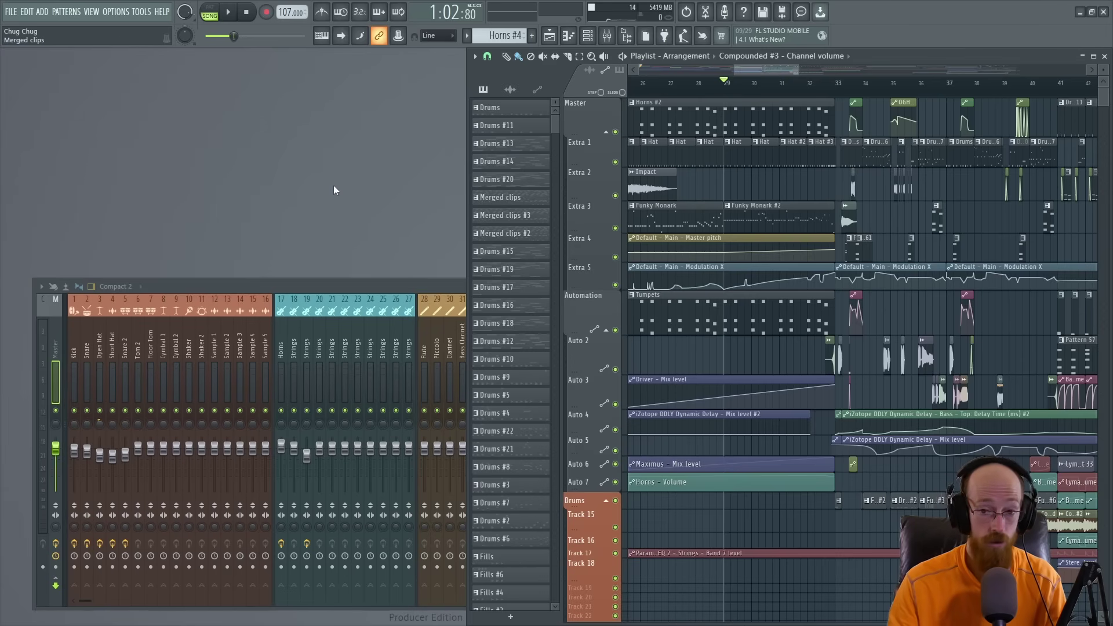
{"action": "key", "text": "space"}
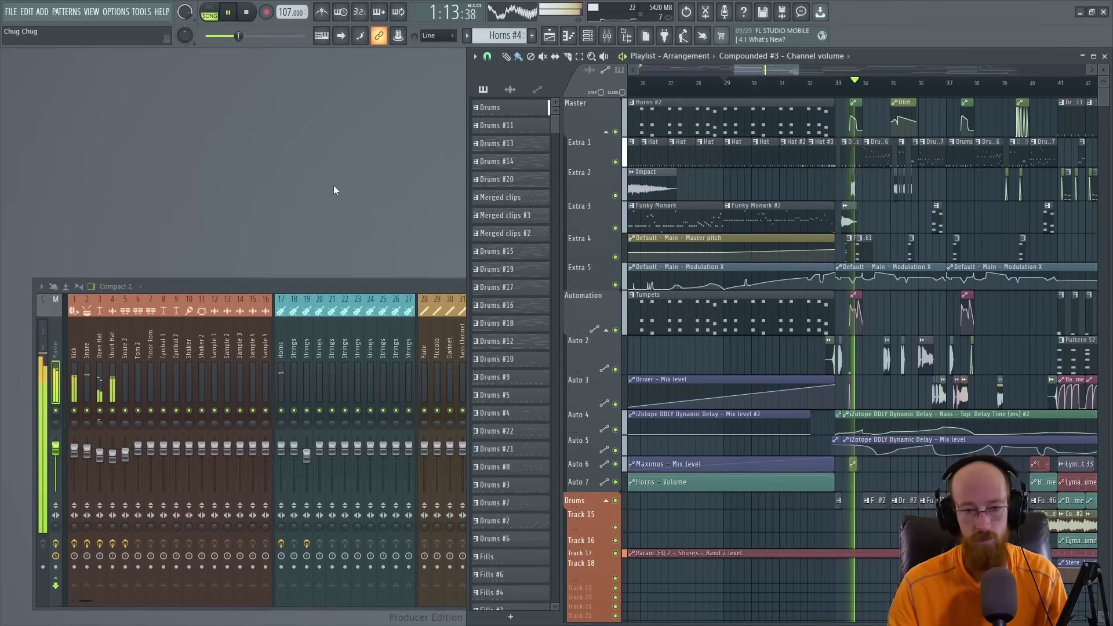
{"action": "key", "text": "space"}
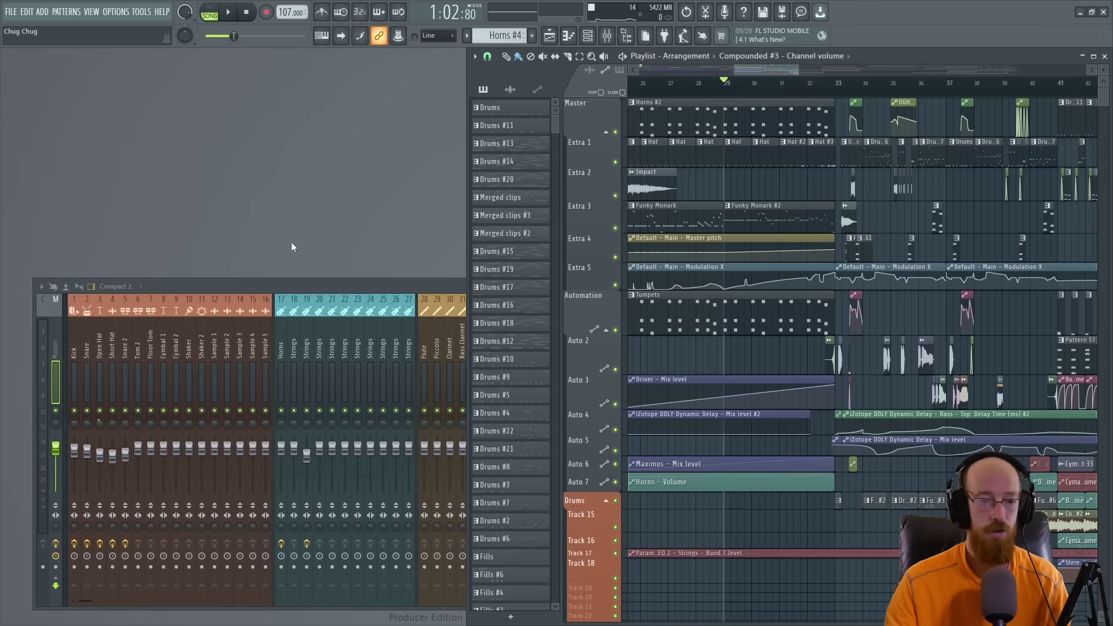
- Load PSP FETpressor into the third effect slot of the master track, searching for "psp", and move its window clear of the mixer
{"action": "left_click", "coordinate": [57, 344]}
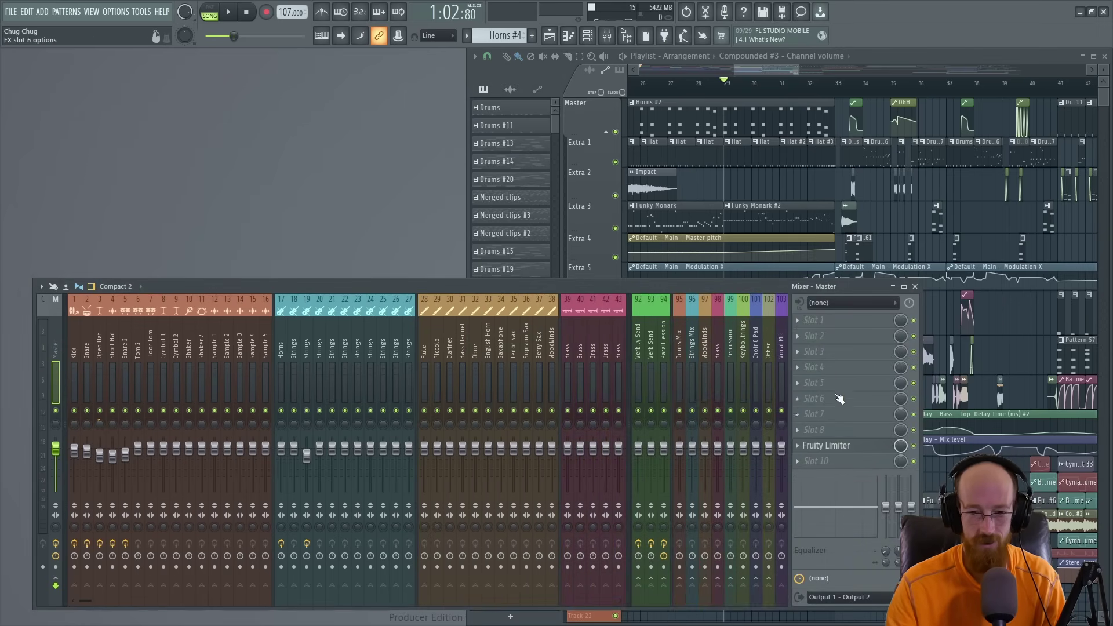
{"action": "key", "text": "alt+p"}
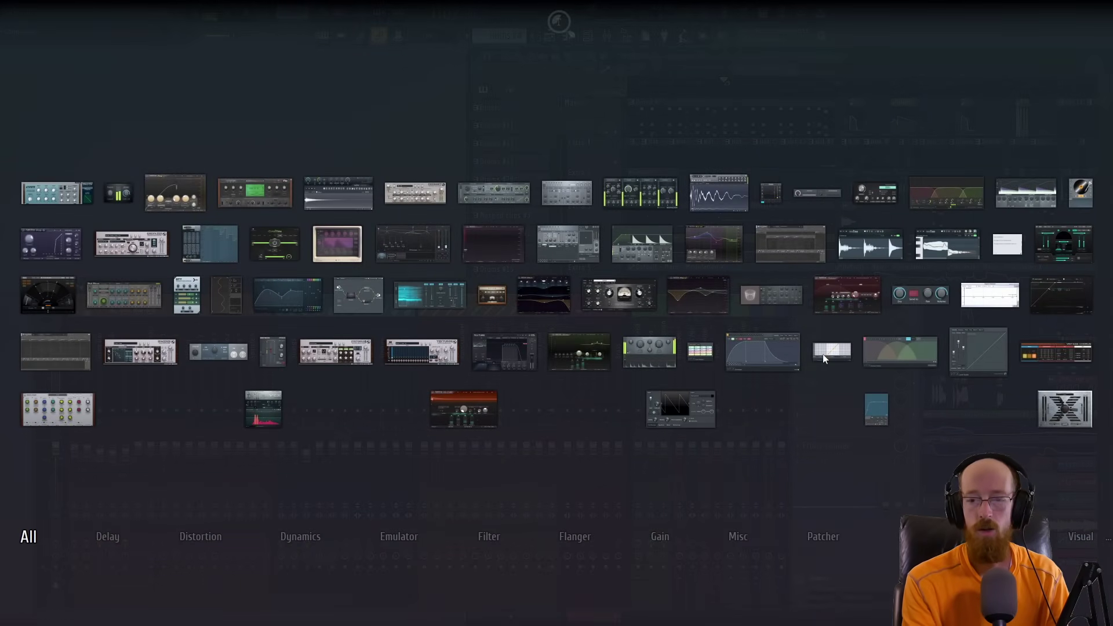
{"action": "type", "text": "psps"}
{"action": "key", "text": "BackSpace"}
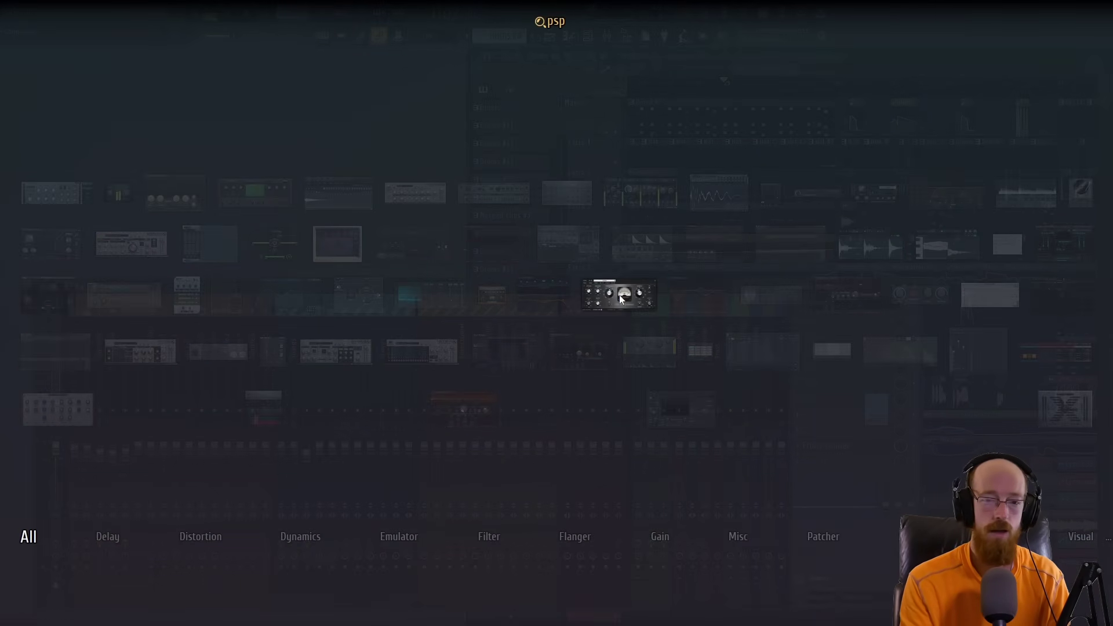
{"action": "left_click", "coordinate": [620, 296]}
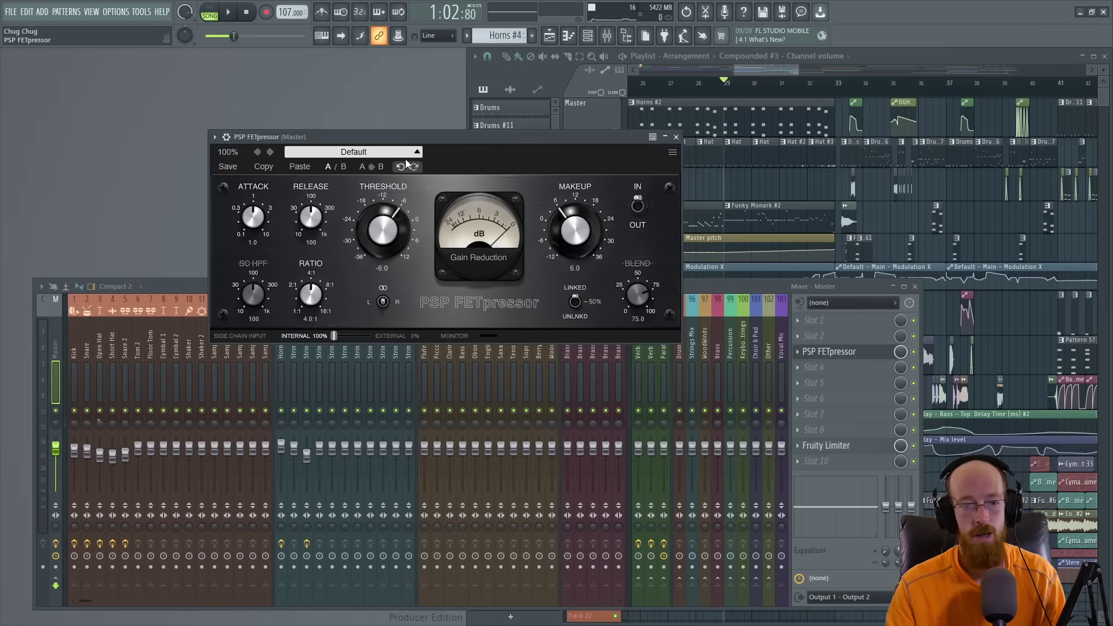
{"action": "left_click_drag", "start_coordinate": [446, 138], "coordinate": [306, 67]}
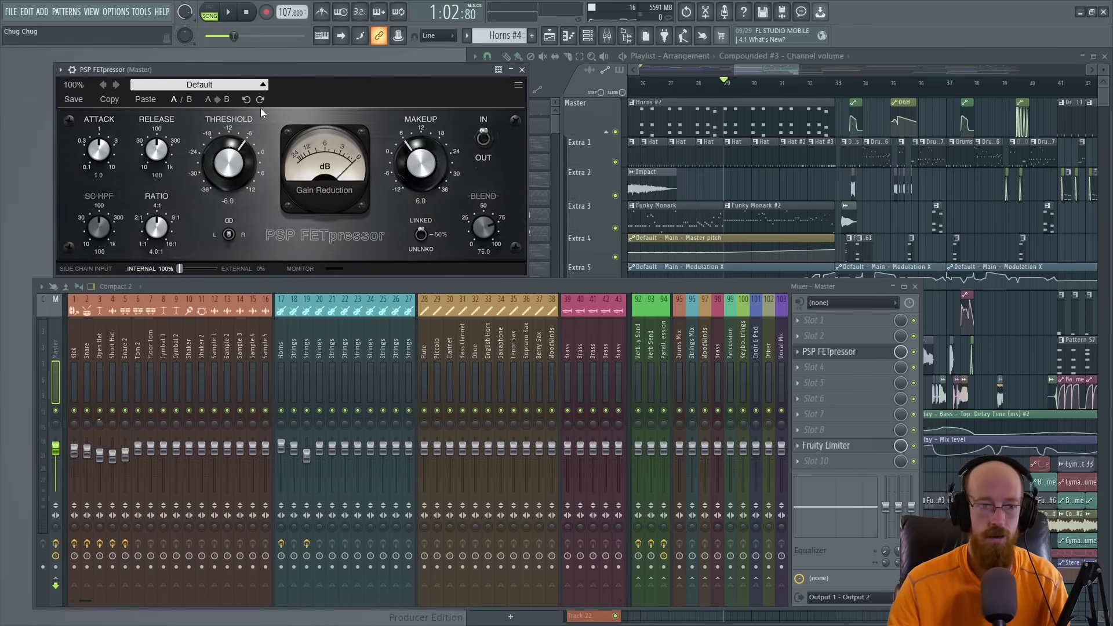
- Set the master compressor's ratio to 1.9:1 and threshold to -2.2 dB, with the sidechain high-pass filter switched on
{"action": "left_click_drag", "start_coordinate": [156, 227], "coordinate": [155, 230]}
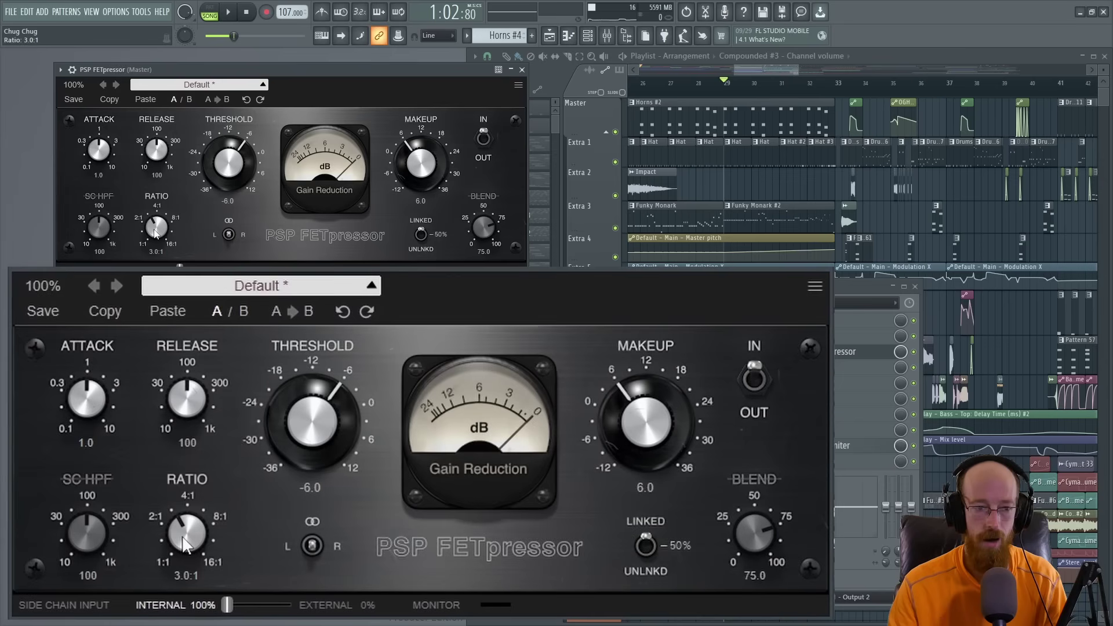
{"action": "scroll", "coordinate": [155, 229], "scroll_direction": "down", "scroll_amount": 3}
{"action": "left_click_drag", "start_coordinate": [152, 227], "coordinate": [150, 240]}
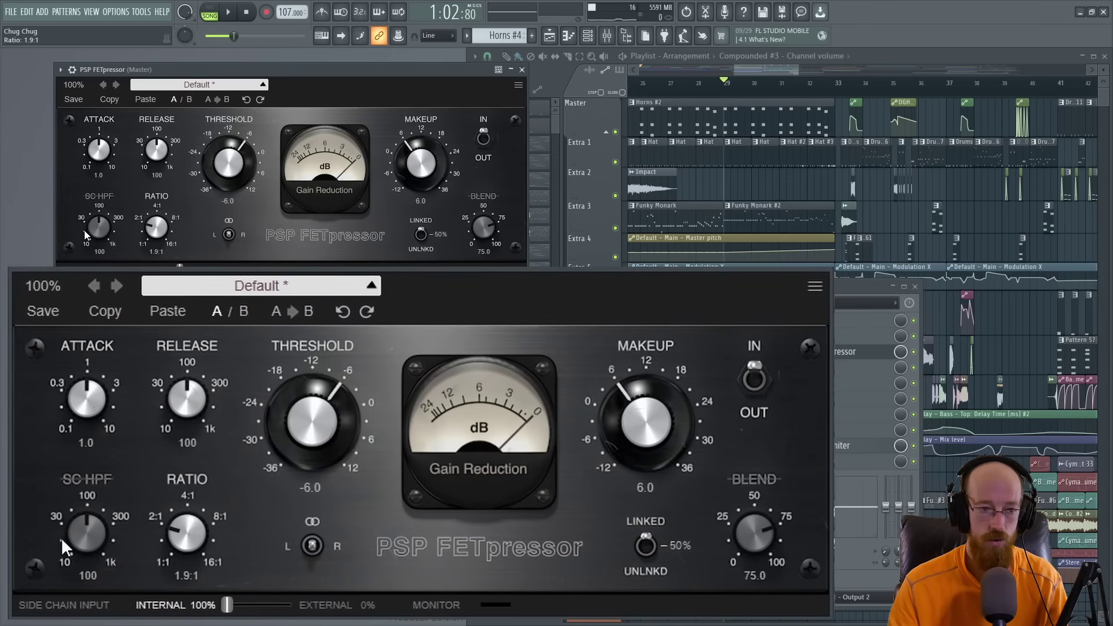
{"action": "left_click", "coordinate": [99, 196]}
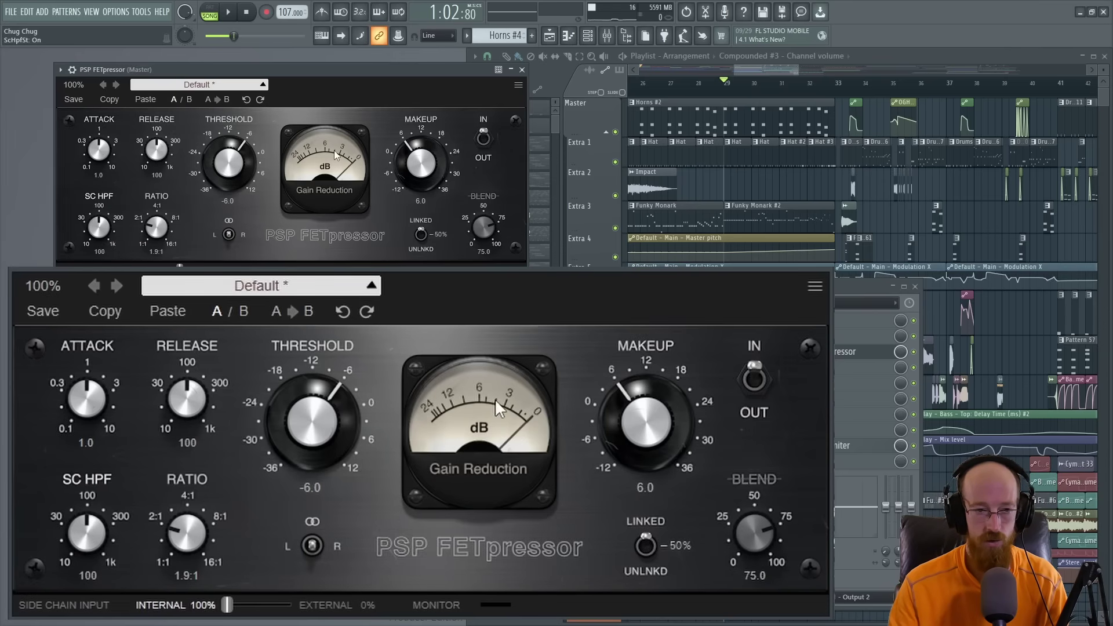
{"action": "left_click_drag", "start_coordinate": [238, 159], "coordinate": [237, 145]}
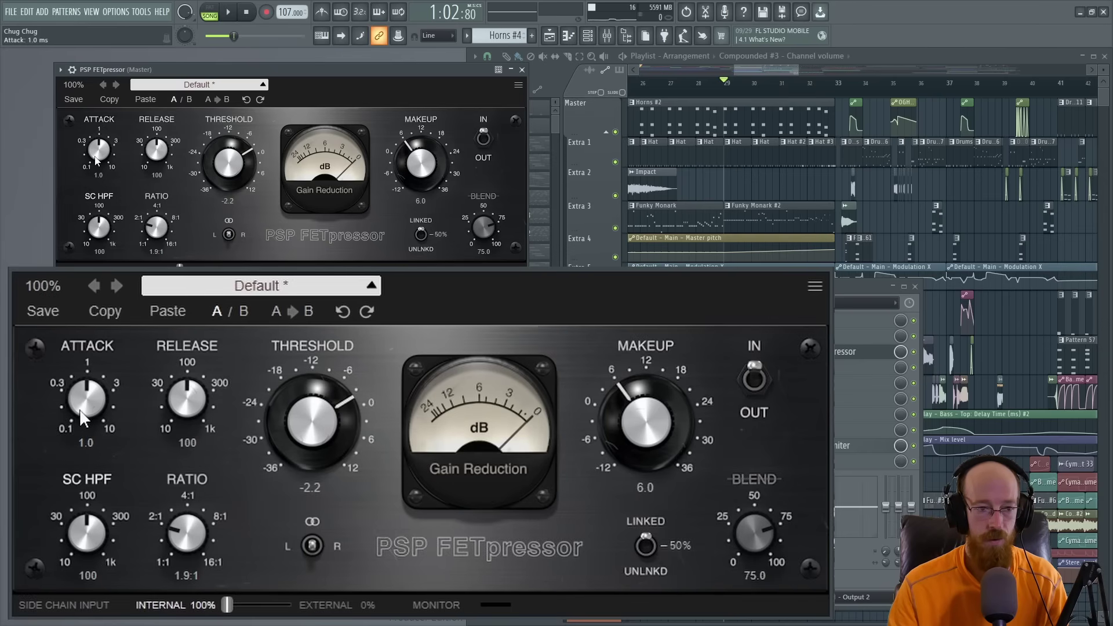
- Set the master compressor's attack to 9.8 ms and makeup gain to 3.6 dB, and toggle its channel-link switch
{"action": "left_click_drag", "start_coordinate": [94, 155], "coordinate": [99, 101]}
{"action": "left_click_drag", "start_coordinate": [102, 159], "coordinate": [100, 155]}
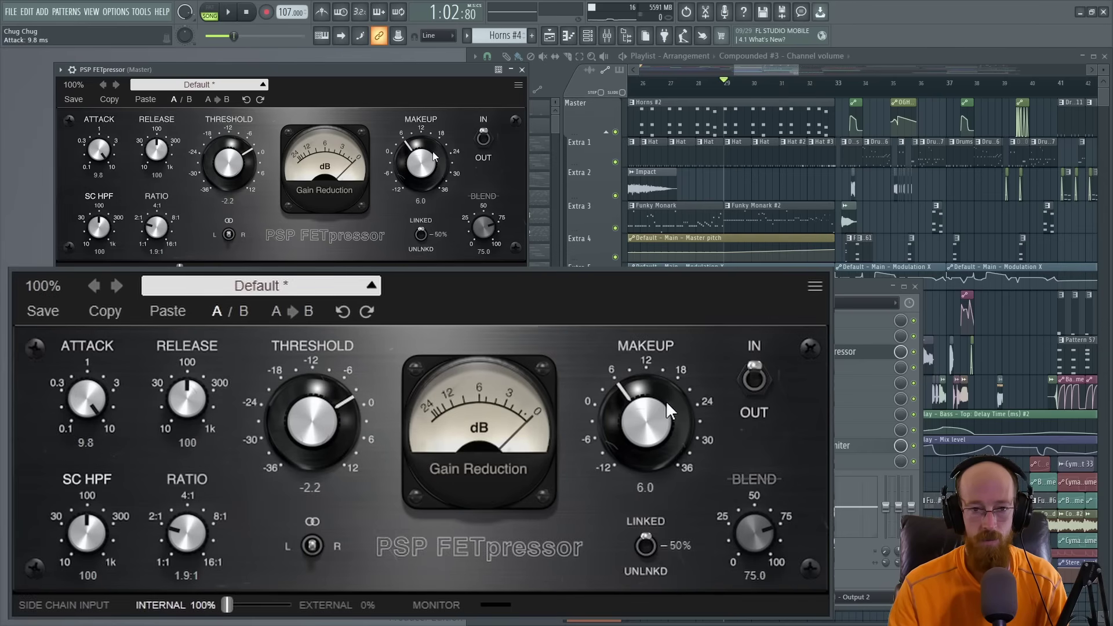
{"action": "left_click_drag", "start_coordinate": [424, 163], "coordinate": [415, 166]}
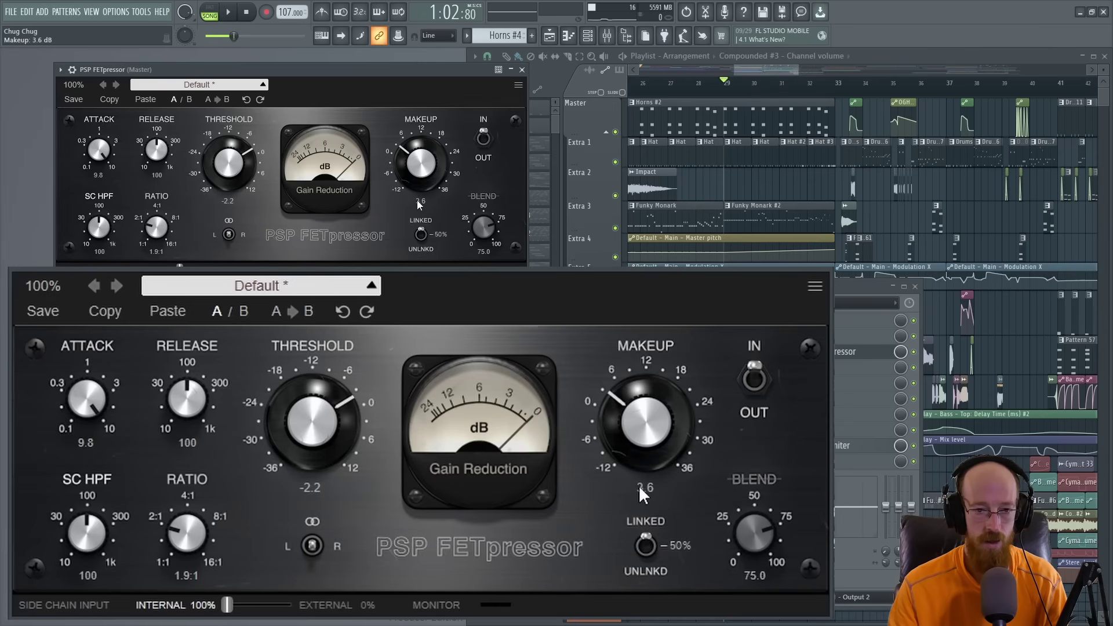
{"action": "left_click", "coordinate": [425, 234]}
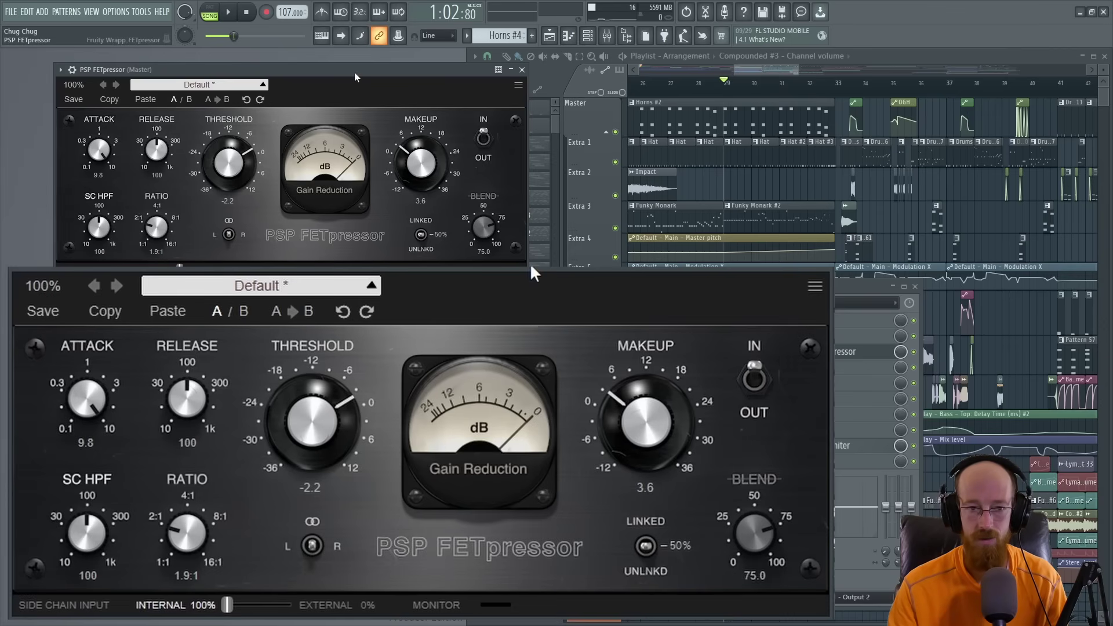
- Play the mix from about bar 29 with the master compressor engaged and again with it bypassed, then re-engage it
{"action": "key", "text": "space"}
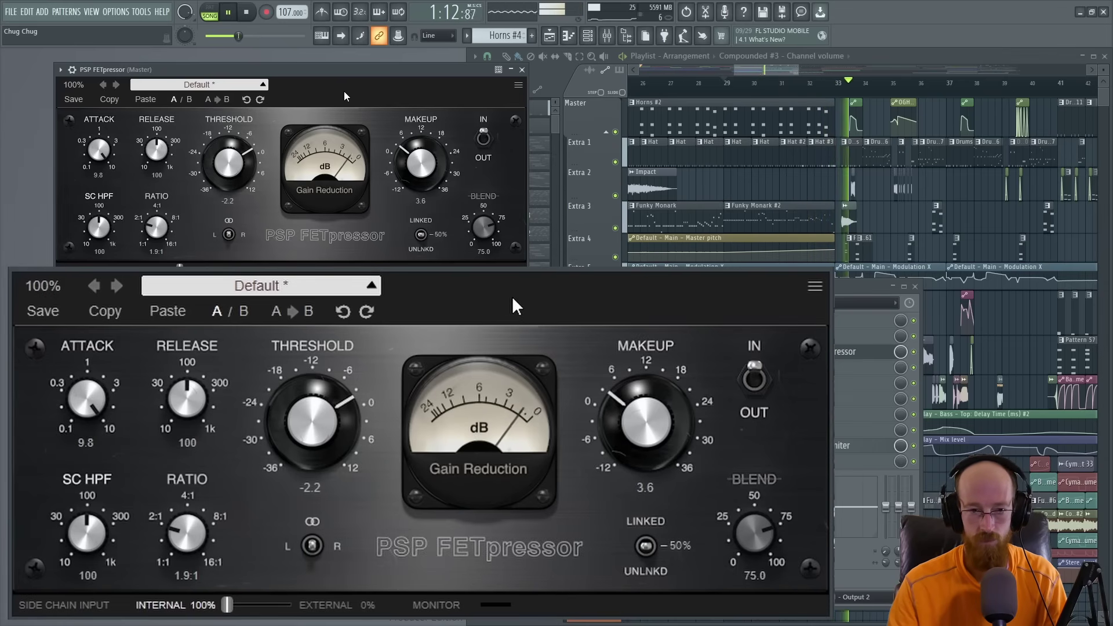
{"action": "key", "text": "space"}
{"action": "left_click", "coordinate": [485, 143]}
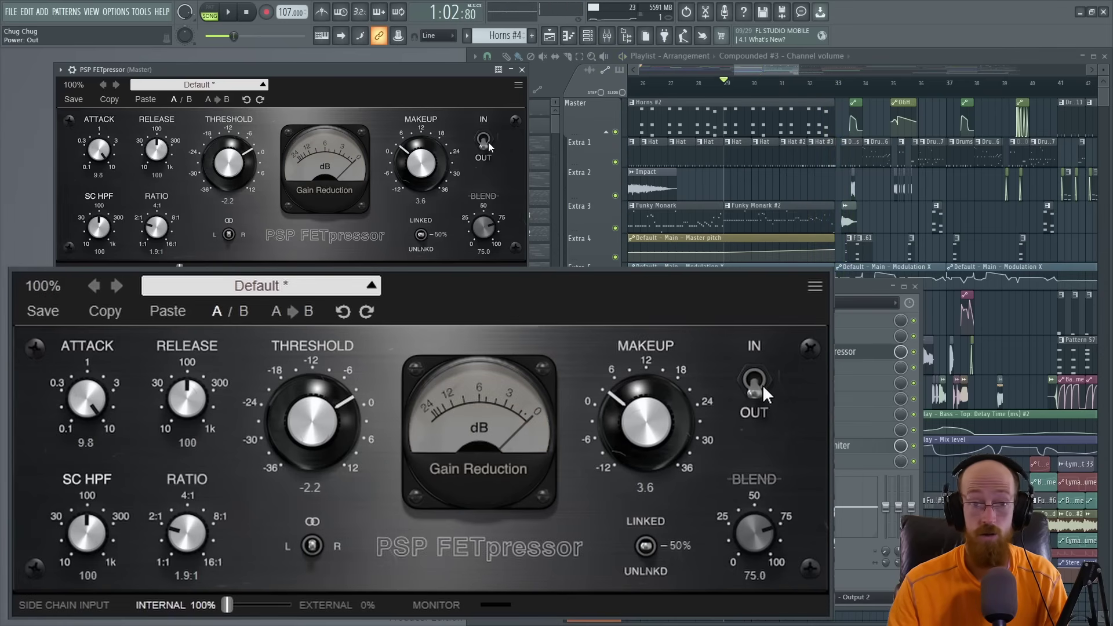
{"action": "key", "text": "space"}
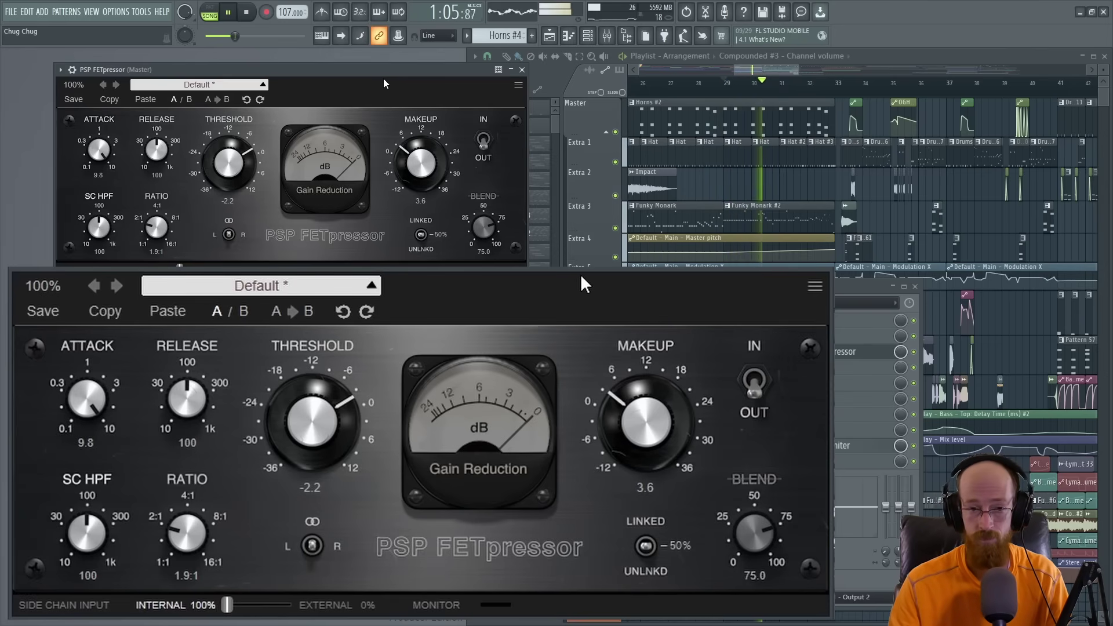
{"action": "left_click", "coordinate": [754, 379]}
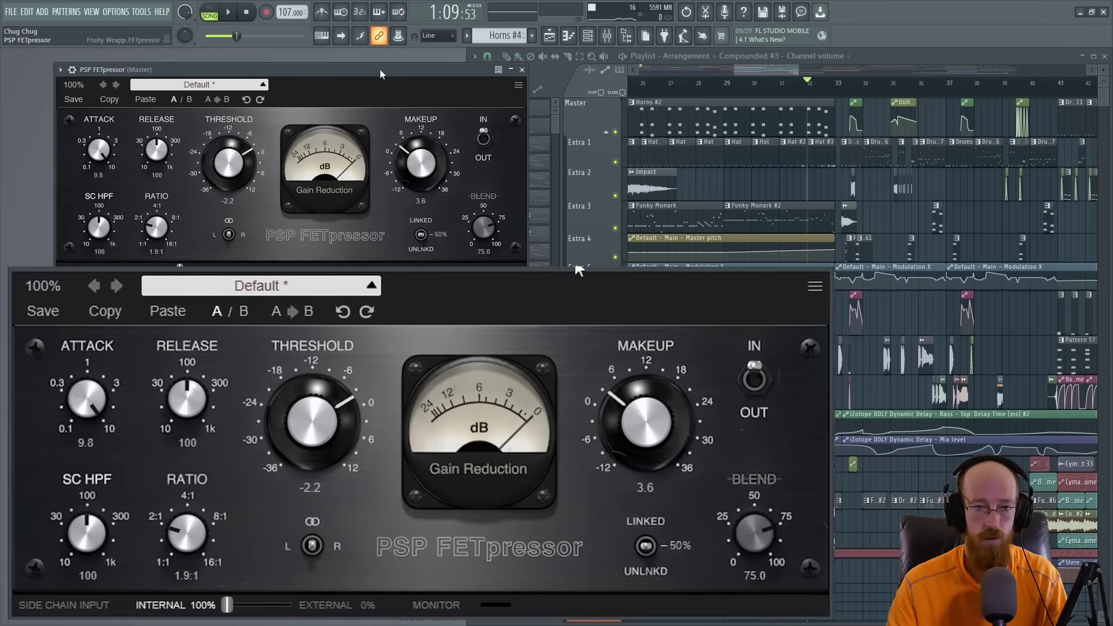
- Play the mix from about bar 32 with the compressor bypassed, engage it during playback to compare, and stop
{"action": "left_click_drag", "start_coordinate": [380, 68], "coordinate": [360, 60]}
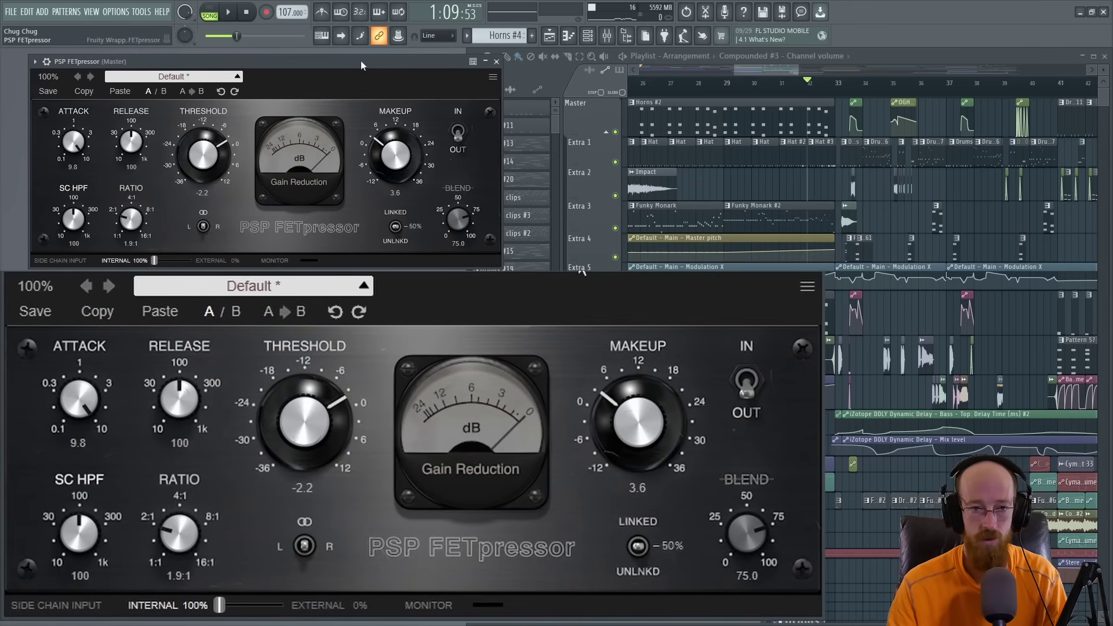
{"action": "key", "text": "space"}
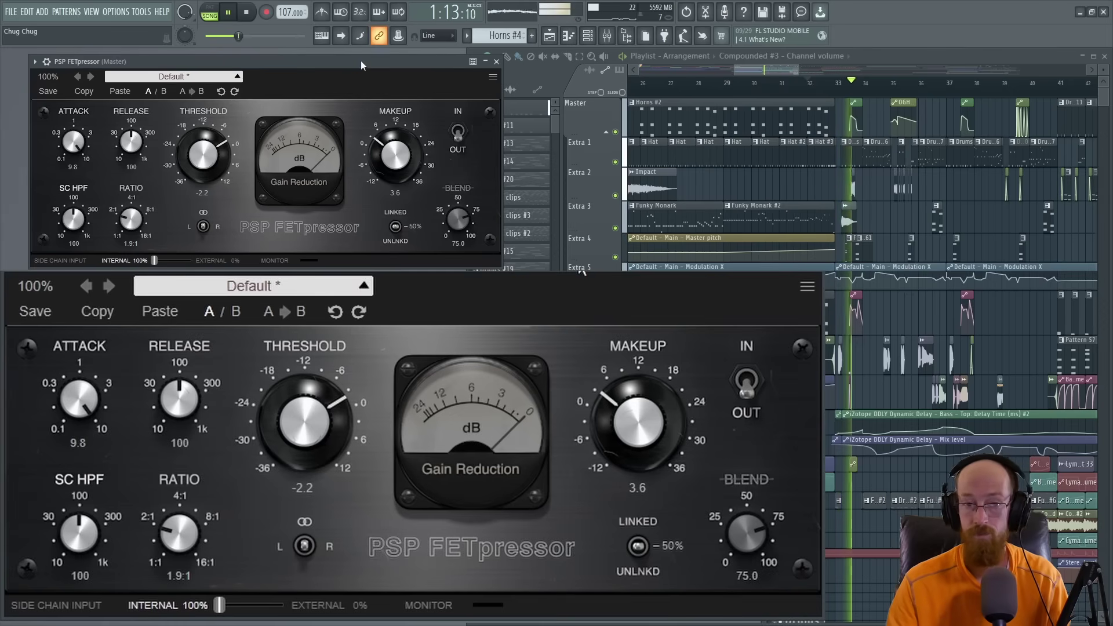
{"action": "left_click", "coordinate": [458, 132]}
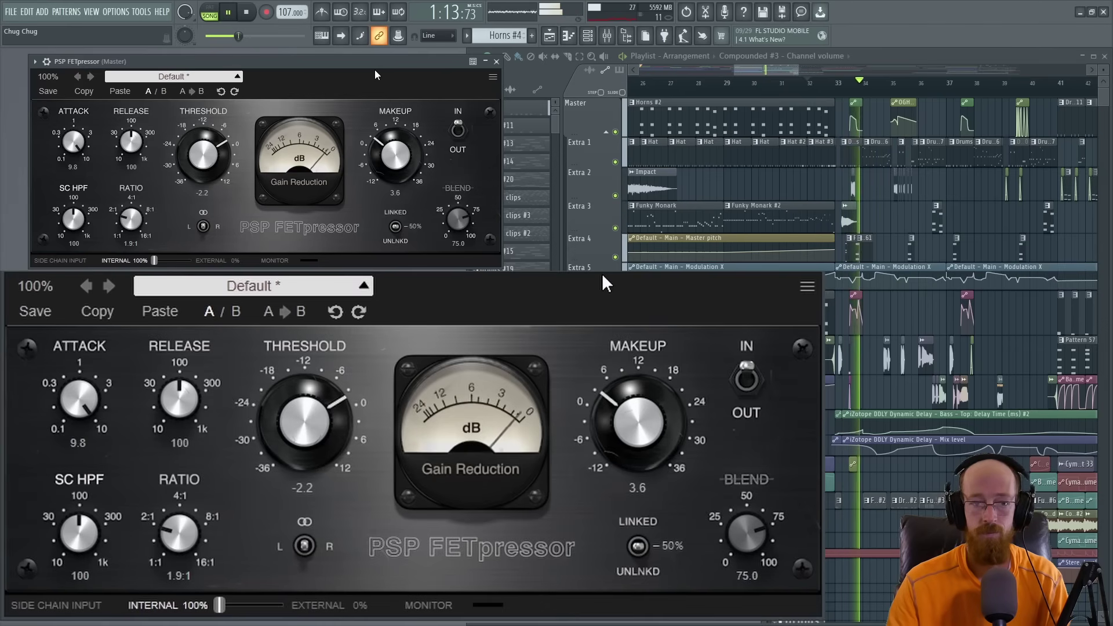
{"action": "key", "text": "space"}
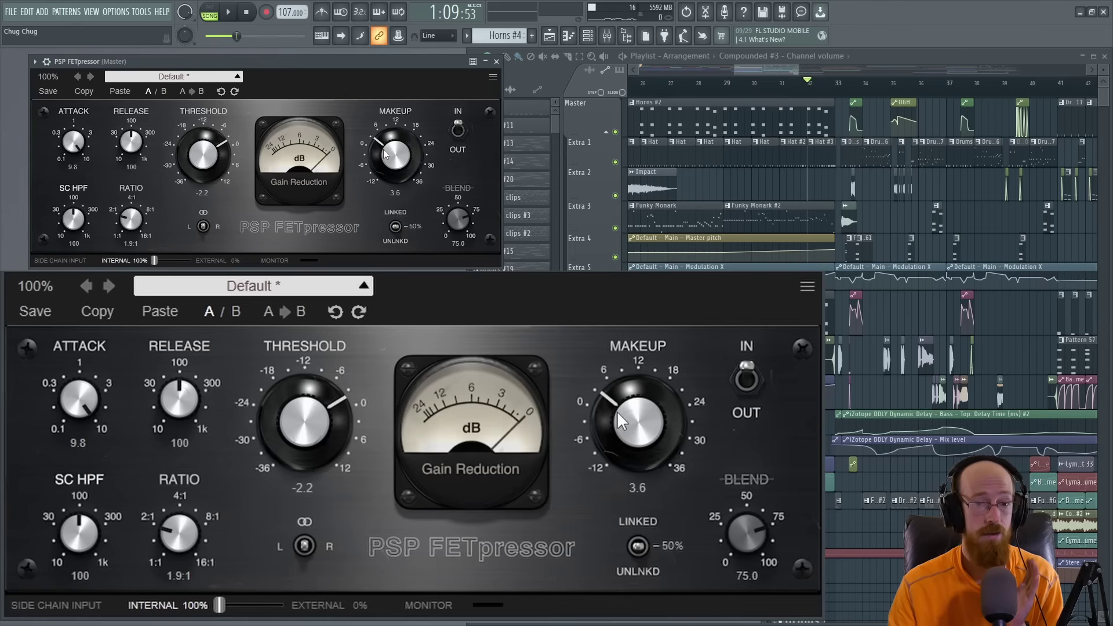
- Lower the makeup gain to 0.9 dB and compare the bypassed and compressed mix during playback from about bar 32
{"action": "left_click_drag", "start_coordinate": [614, 415], "coordinate": [612, 430]}
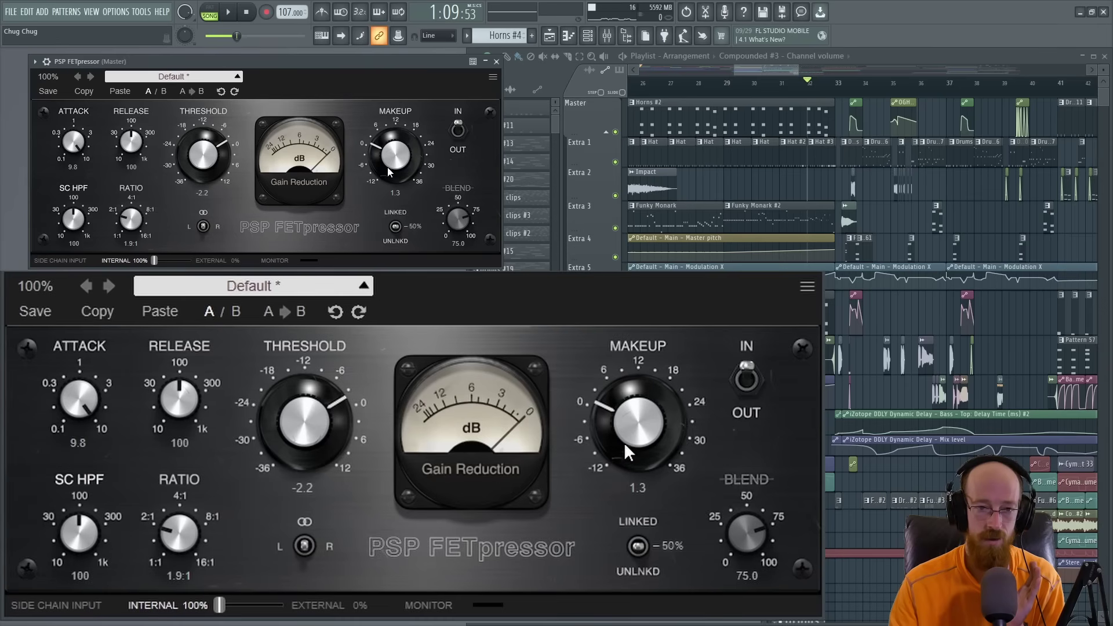
{"action": "scroll", "coordinate": [625, 445], "scroll_direction": "down", "scroll_amount": 2}
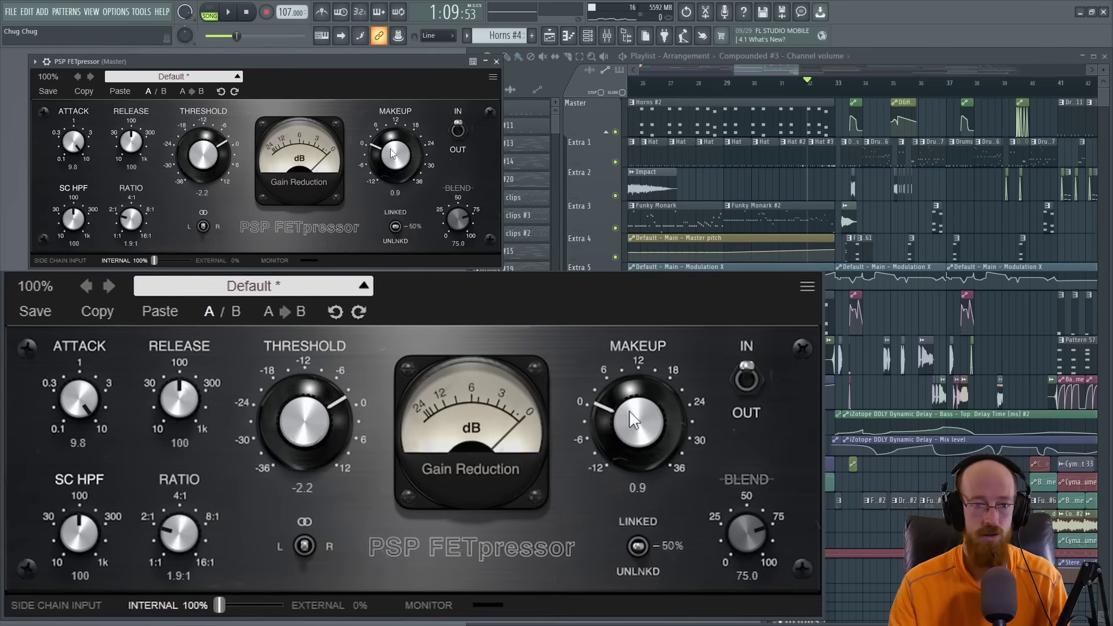
{"action": "left_click", "coordinate": [746, 371]}
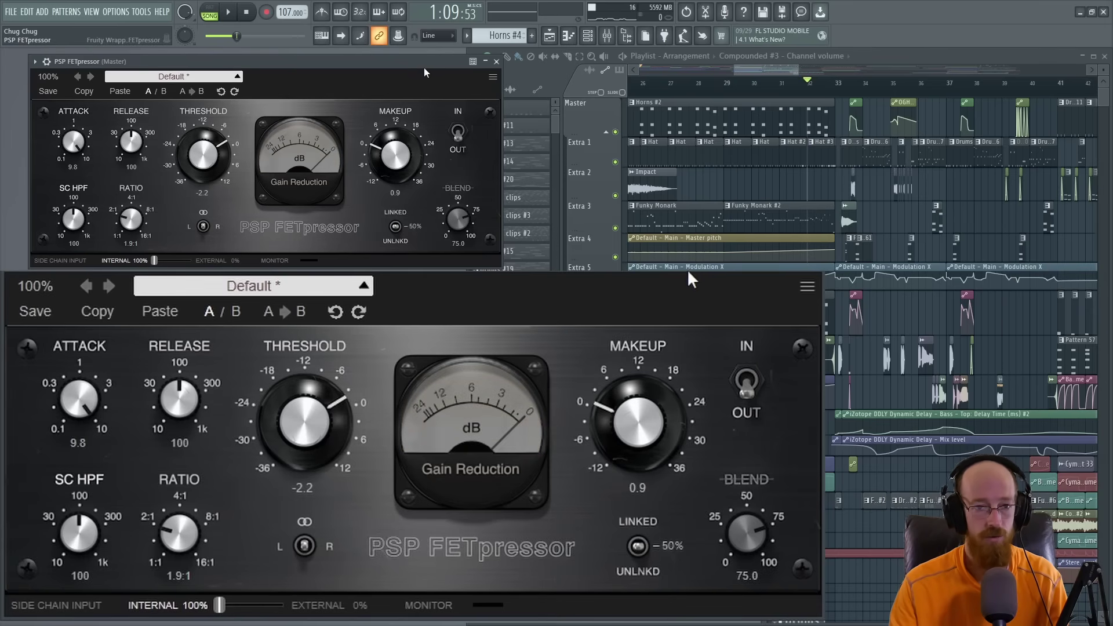
{"action": "key", "text": "space"}
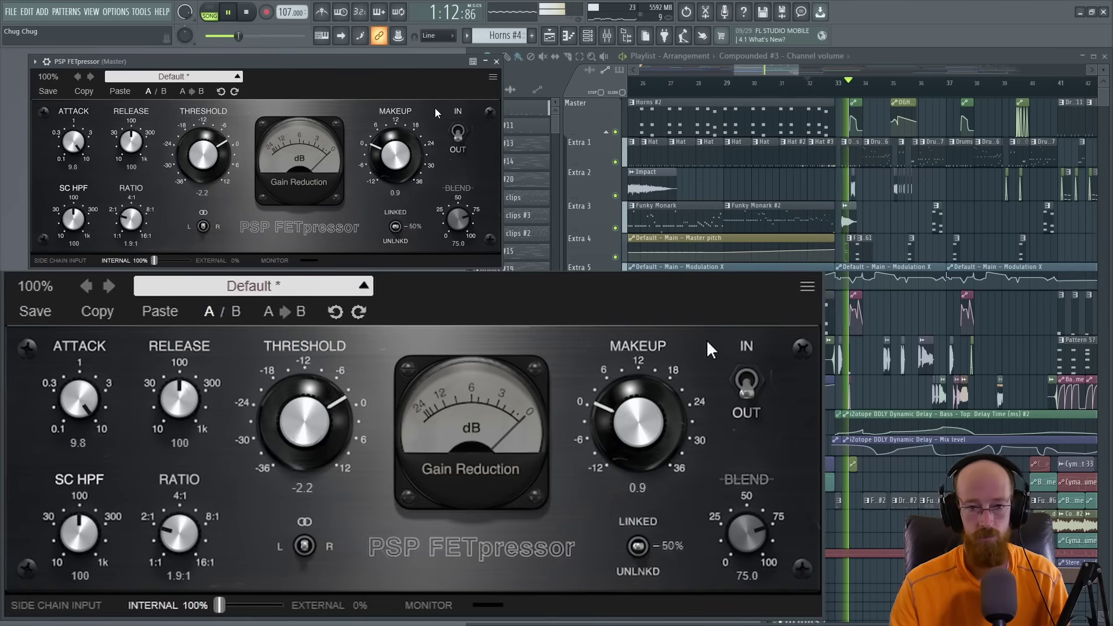
{"action": "left_click", "coordinate": [748, 378]}
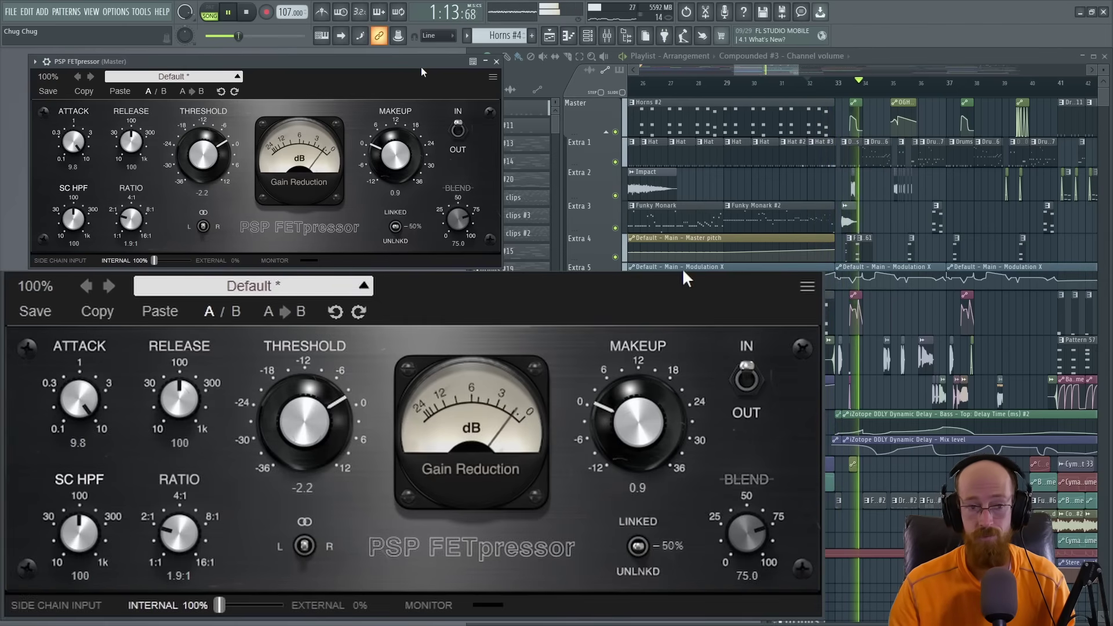
{"action": "key", "text": "space"}
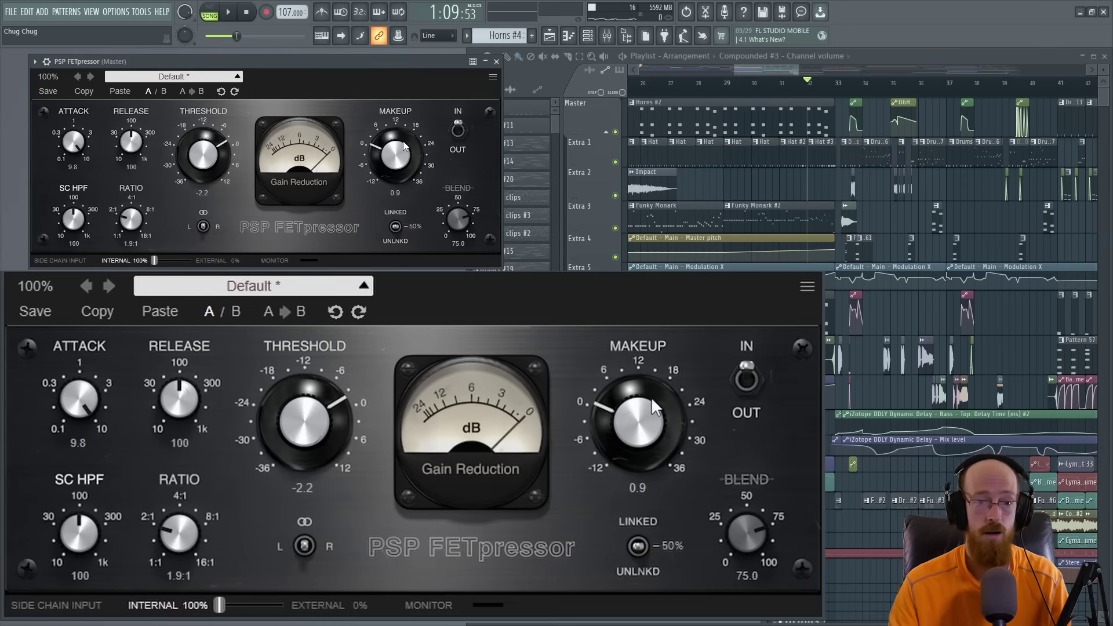
- Set the master compressor's makeup gain to 2.8 dB, ratio to 4.0:1, threshold to -2.8 dB and attack to 2.8 ms
{"action": "scroll", "coordinate": [397, 157], "scroll_direction": "up", "scroll_amount": 1}
{"action": "scroll", "coordinate": [397, 157], "scroll_direction": "up", "scroll_amount": 9}
{"action": "scroll", "coordinate": [395, 159], "scroll_direction": "up", "scroll_amount": 6}
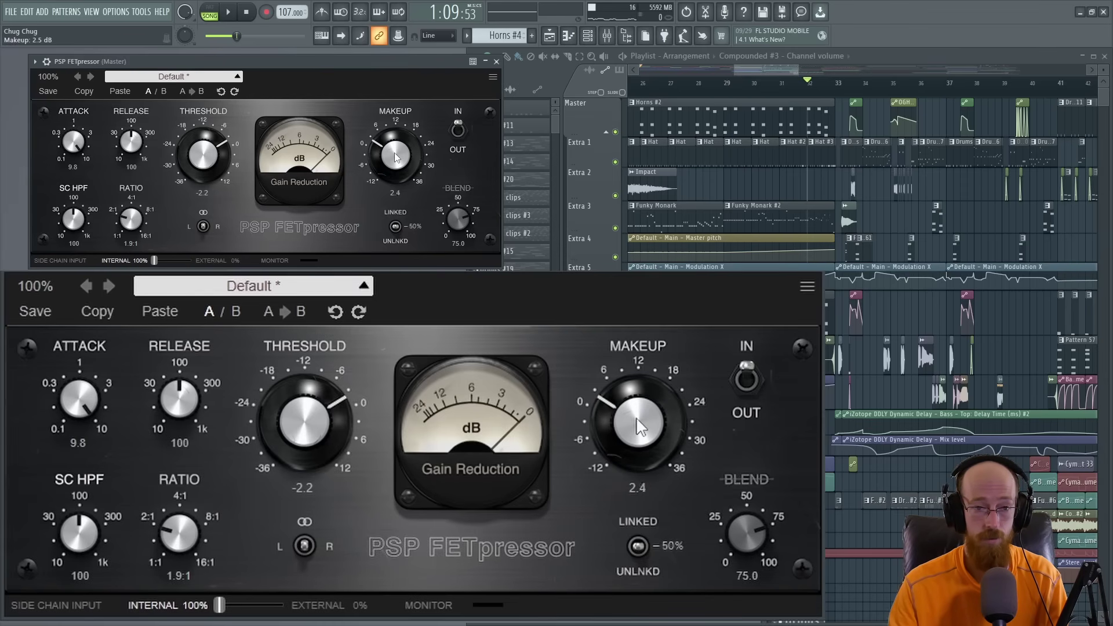
{"action": "scroll", "coordinate": [383, 154], "scroll_direction": "up", "scroll_amount": 3}
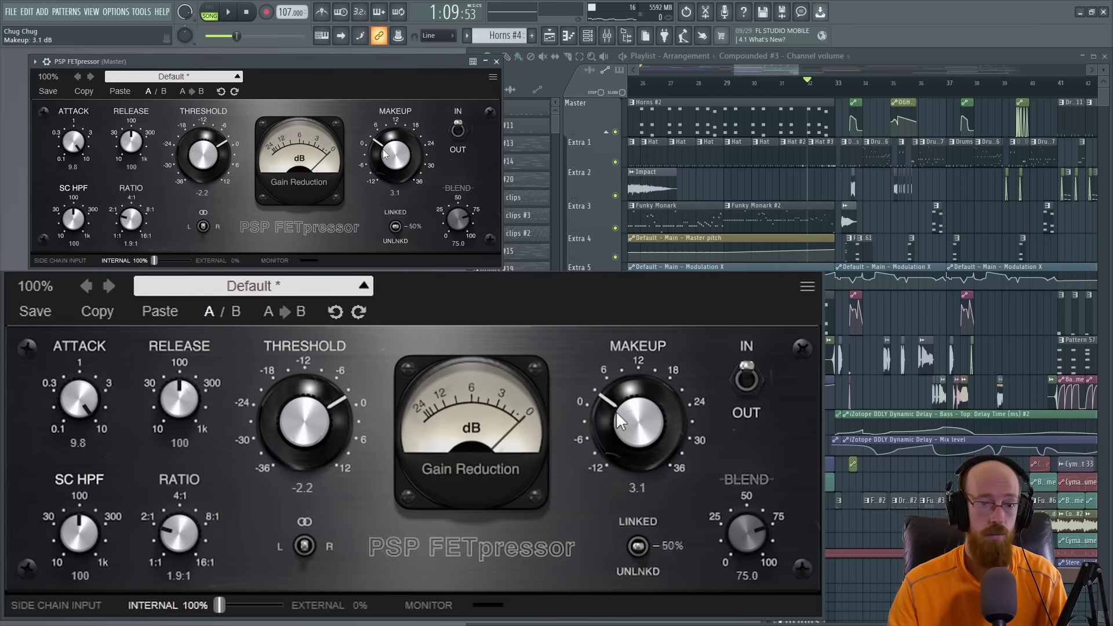
{"action": "left_click_drag", "start_coordinate": [126, 224], "coordinate": [131, 190]}
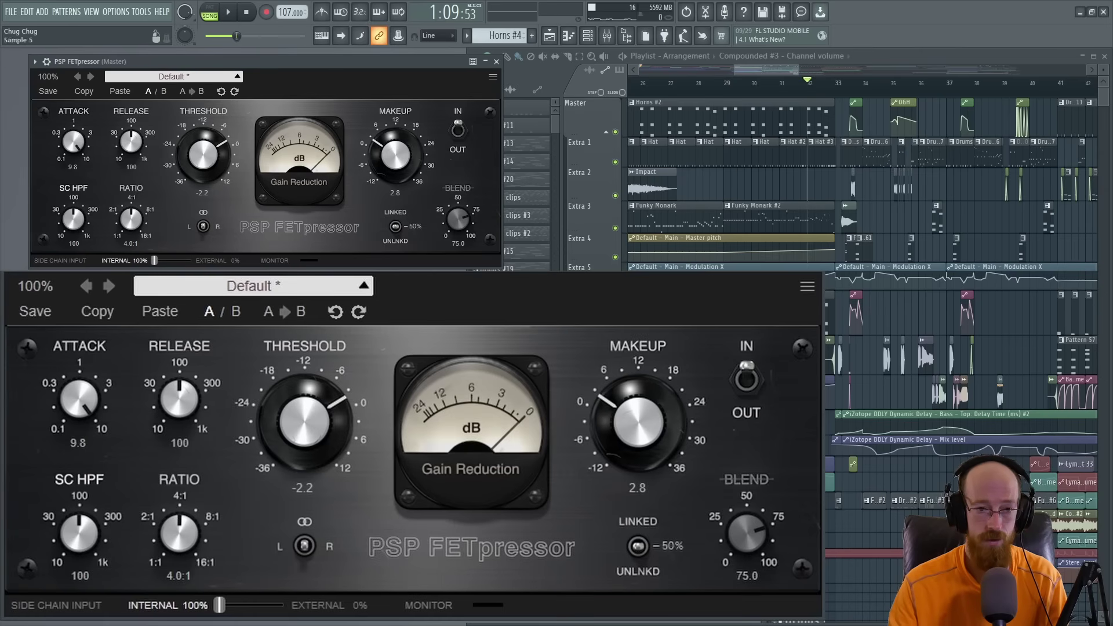
{"action": "scroll", "coordinate": [210, 153], "scroll_direction": "down", "scroll_amount": 2}
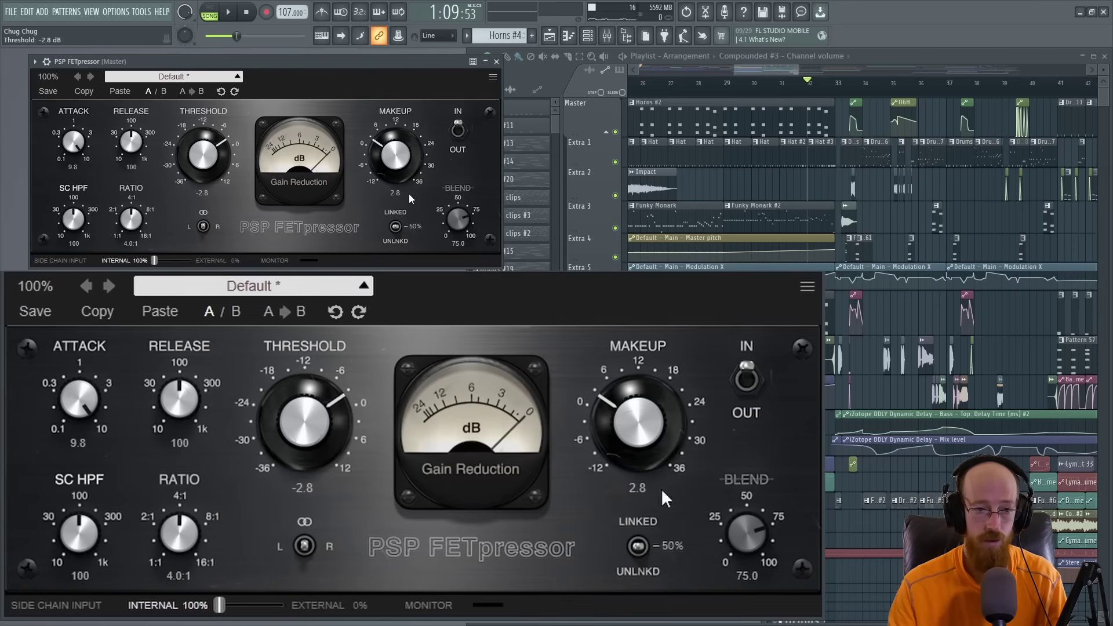
{"action": "mouse_move", "coordinate": [75, 145]}
{"action": "left_mouse_down"}
{"action": "mouse_move", "coordinate": [73, 153]}
{"action": "mouse_move", "coordinate": [75, 137]}
{"action": "left_mouse_up"}
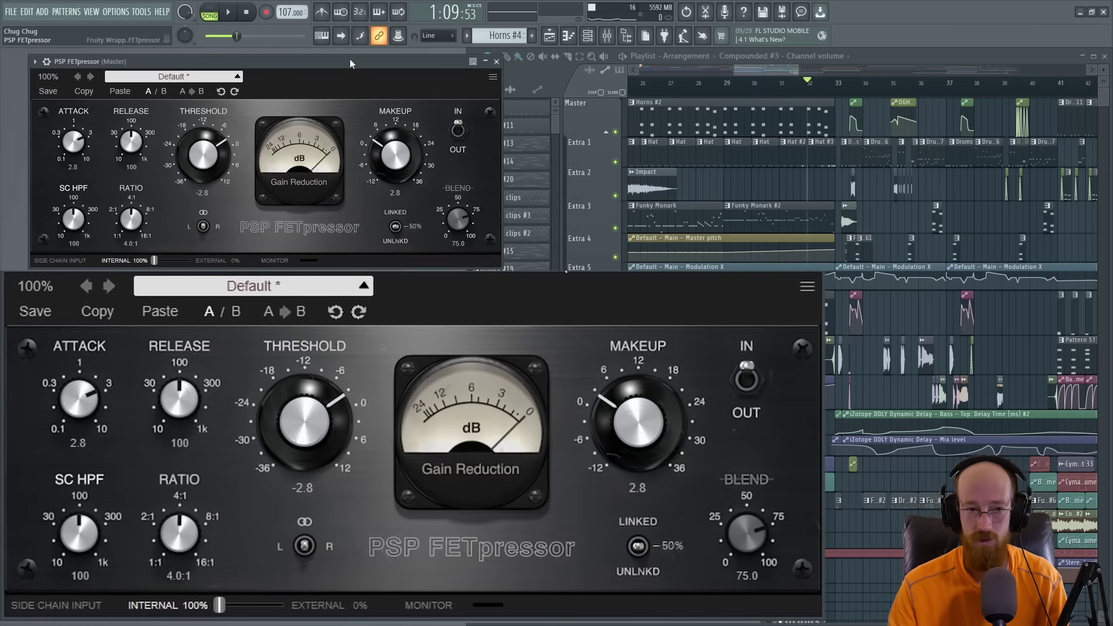
- Compare the mix with the 4.0:1 compression engaged and bypassed during playback from about bar 32, leaving the compressor bypassed
{"action": "key", "text": "space"}
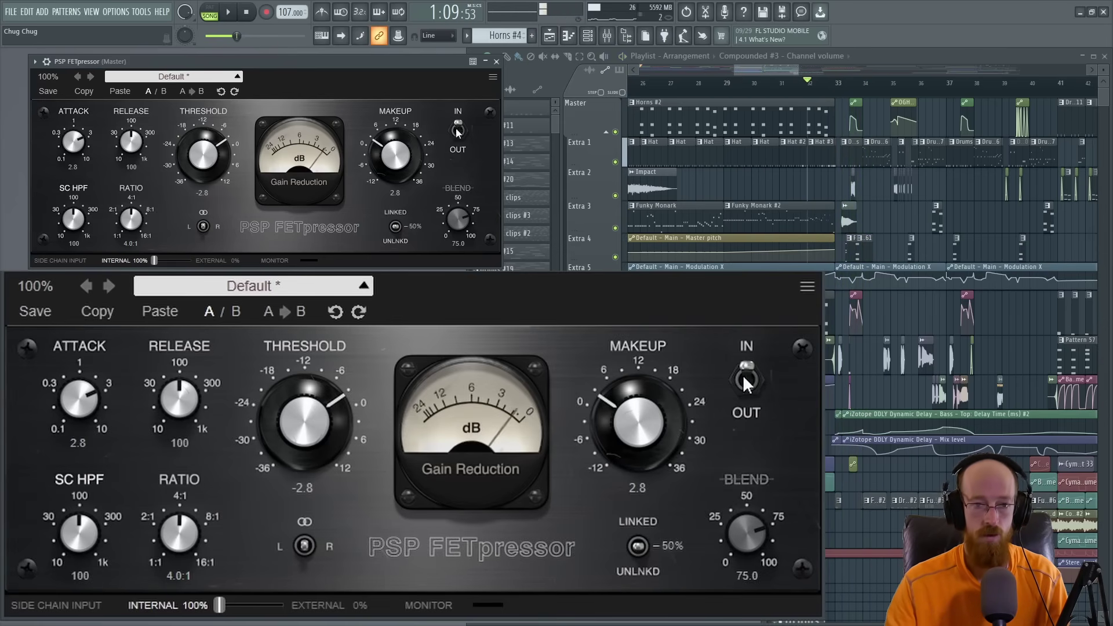
{"action": "left_click", "coordinate": [457, 129]}
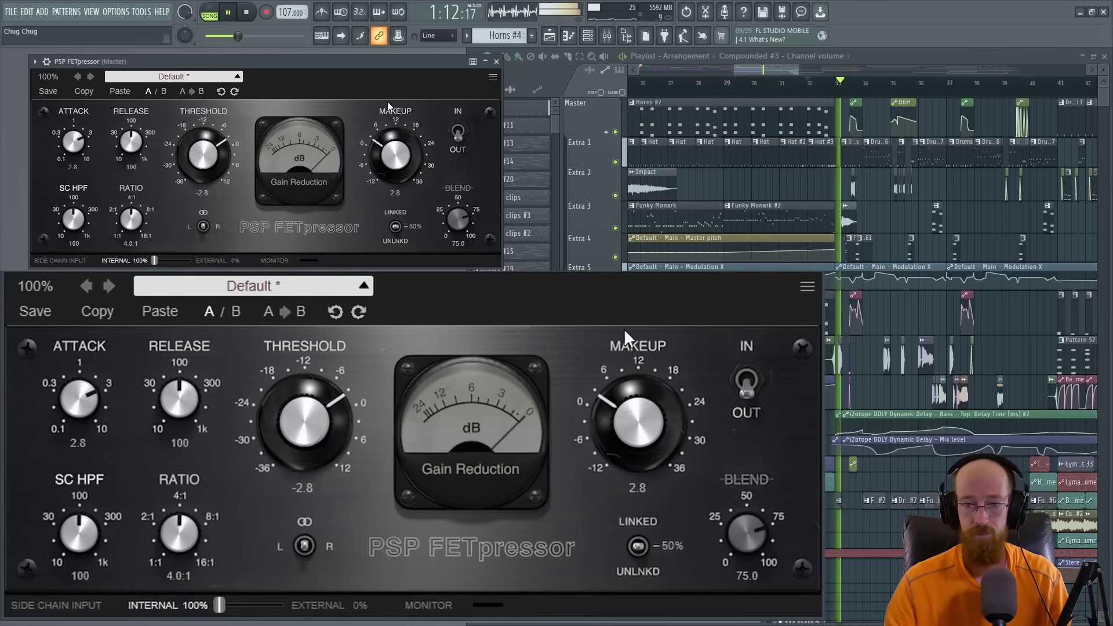
{"action": "key", "text": "space"}
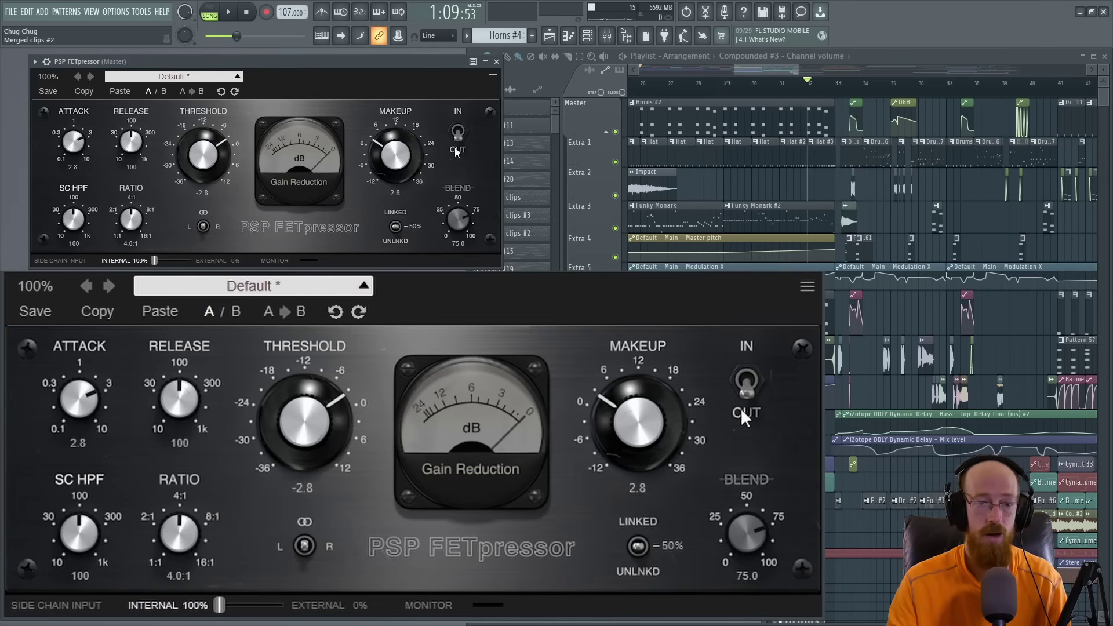
{"action": "left_click", "coordinate": [746, 379]}
{"action": "key", "text": "space"}
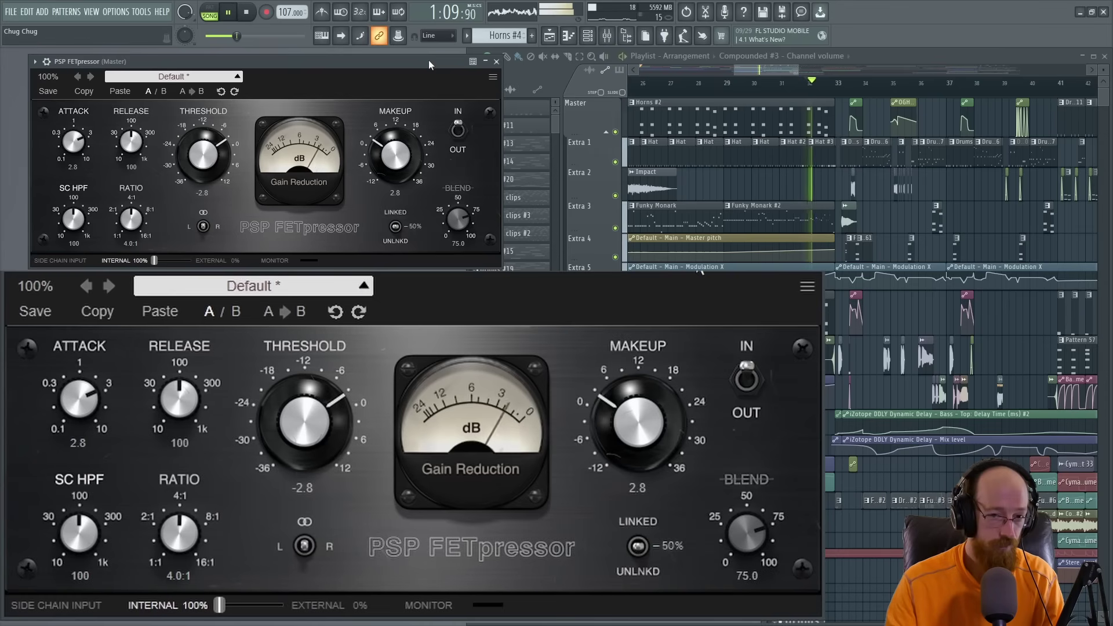
{"action": "left_click", "coordinate": [746, 378]}
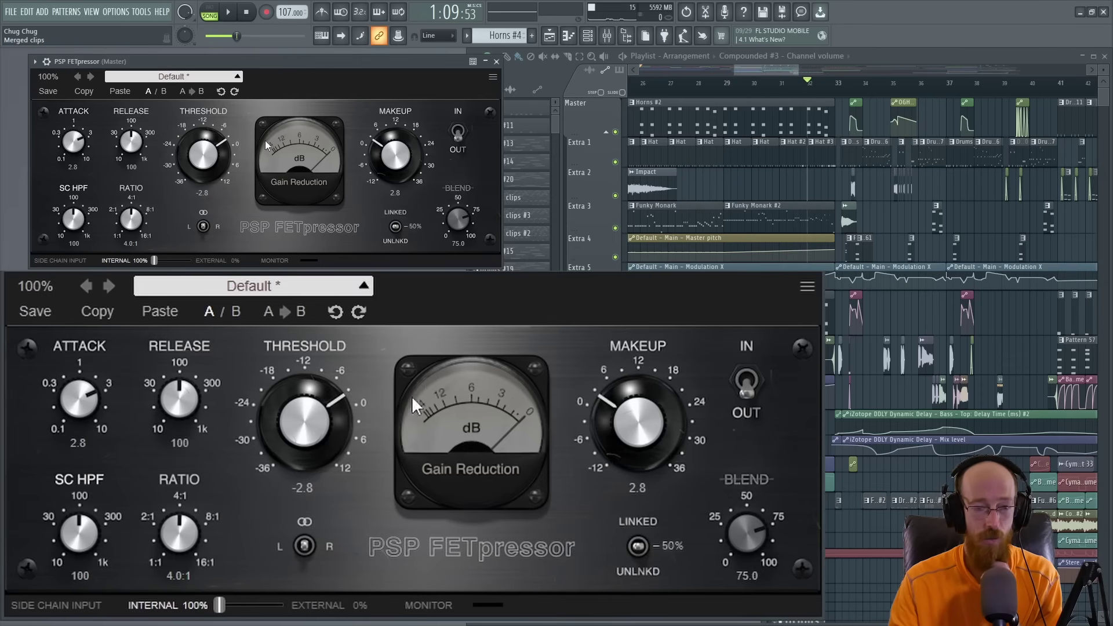
- Show the mixer, bring the playlist to the front, and collapse the PSP FETpressor window to its title bar
{"action": "key", "text": "F9"}
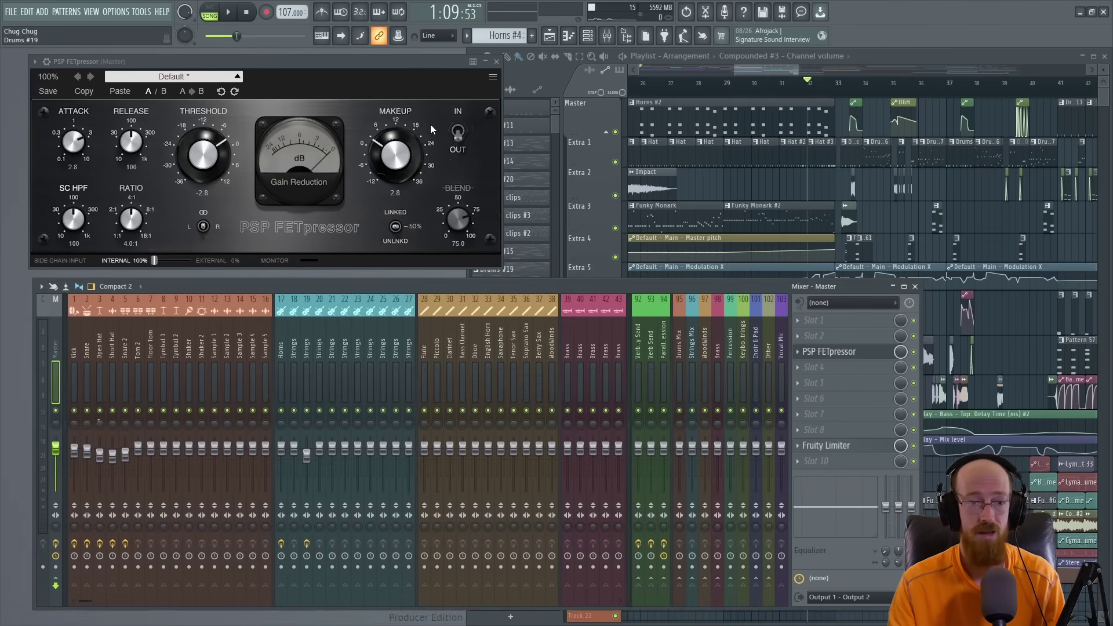
{"action": "left_click_drag", "start_coordinate": [386, 64], "coordinate": [380, 63]}
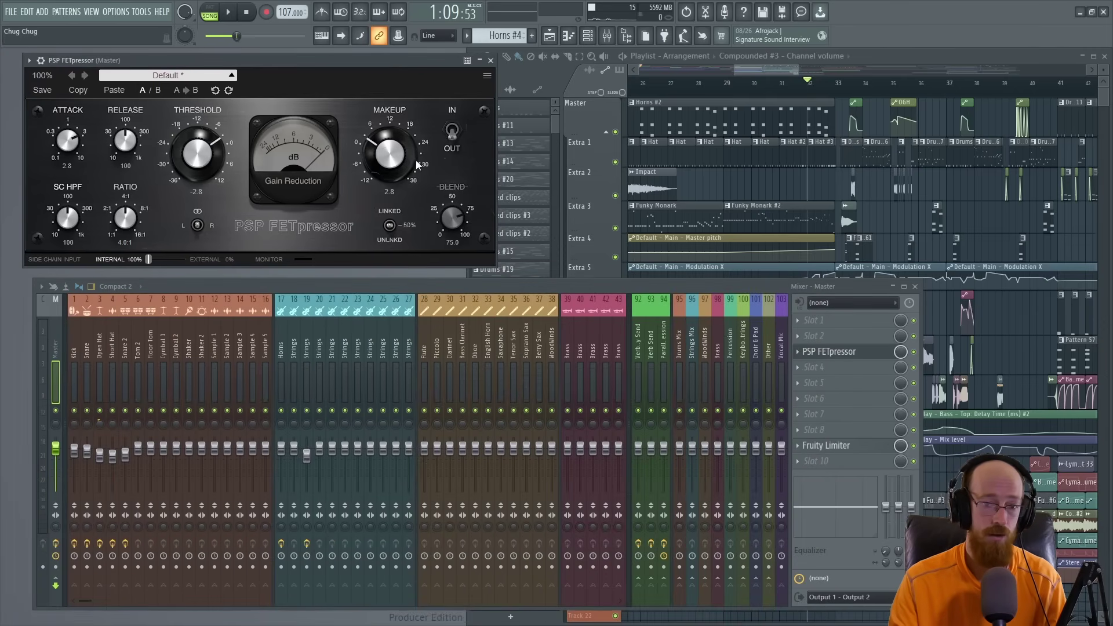
{"action": "left_click", "coordinate": [759, 70]}
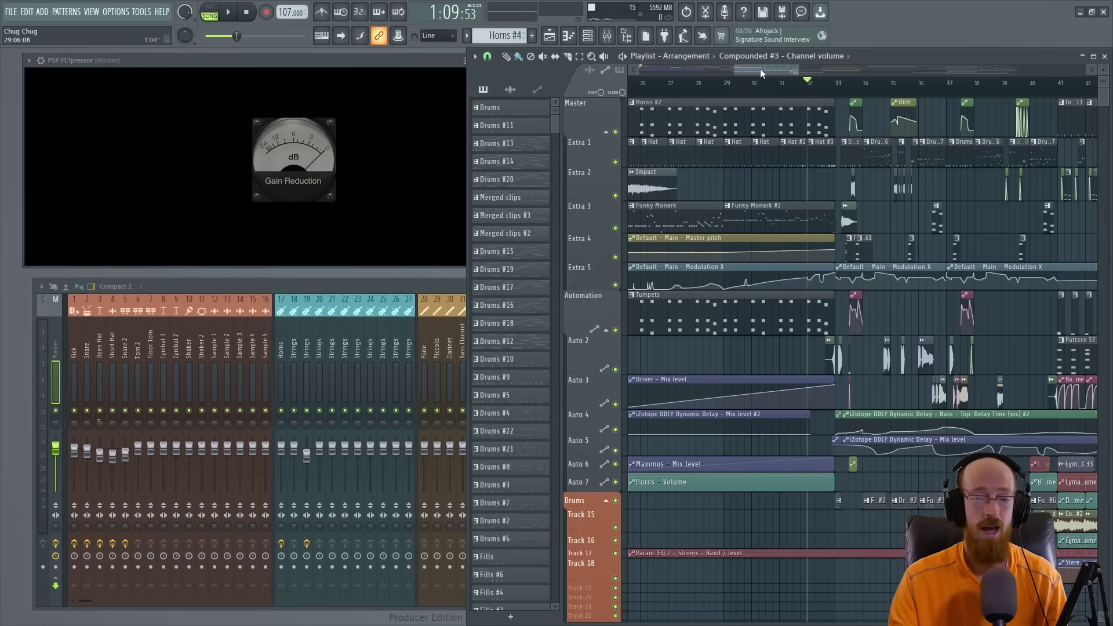
{"action": "left_click", "coordinate": [389, 63]}
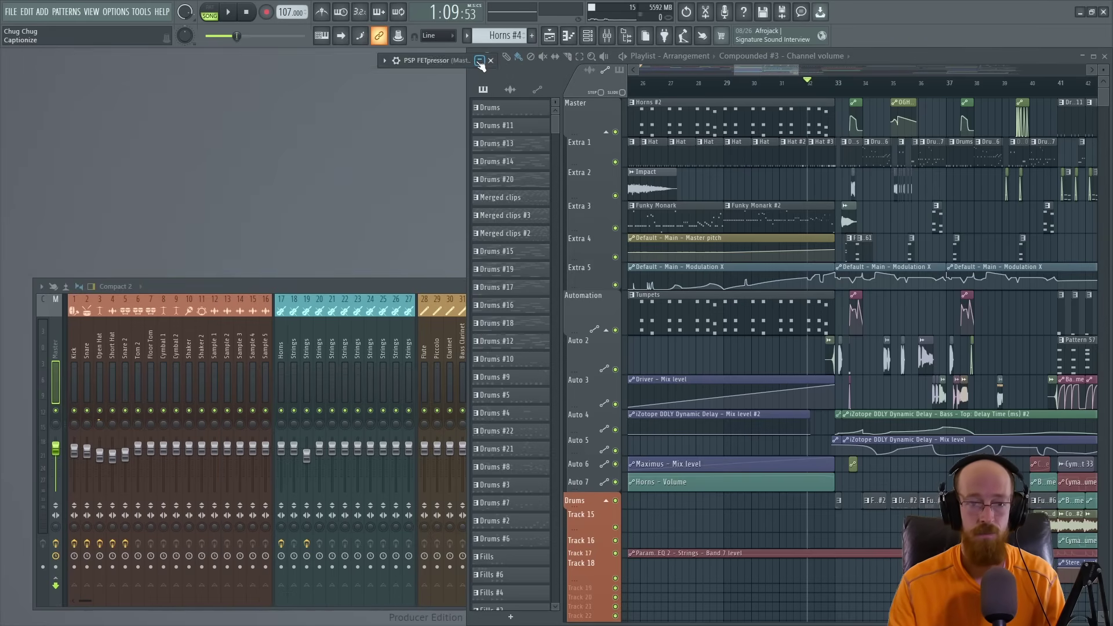